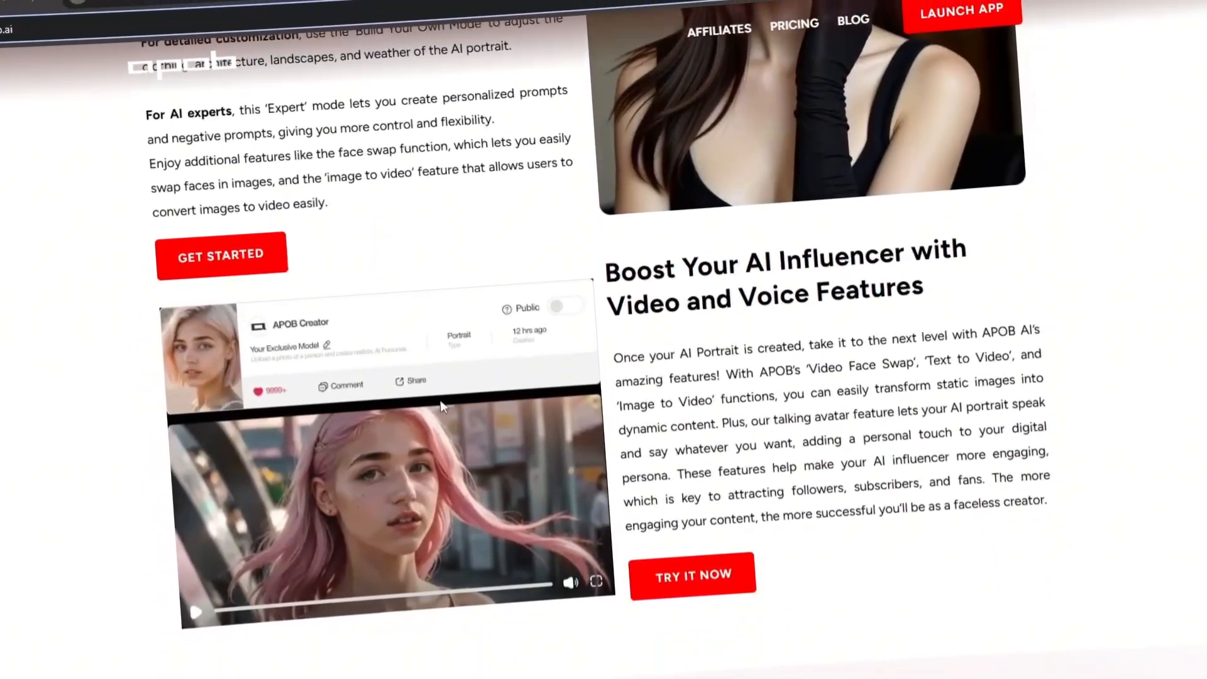
Preview the Build your own, Expert and Face swap modes of the influencer generator on the landing page
{"action": "scroll", "coordinate": [444, 402], "scroll_direction": "down", "scroll_amount": 8}
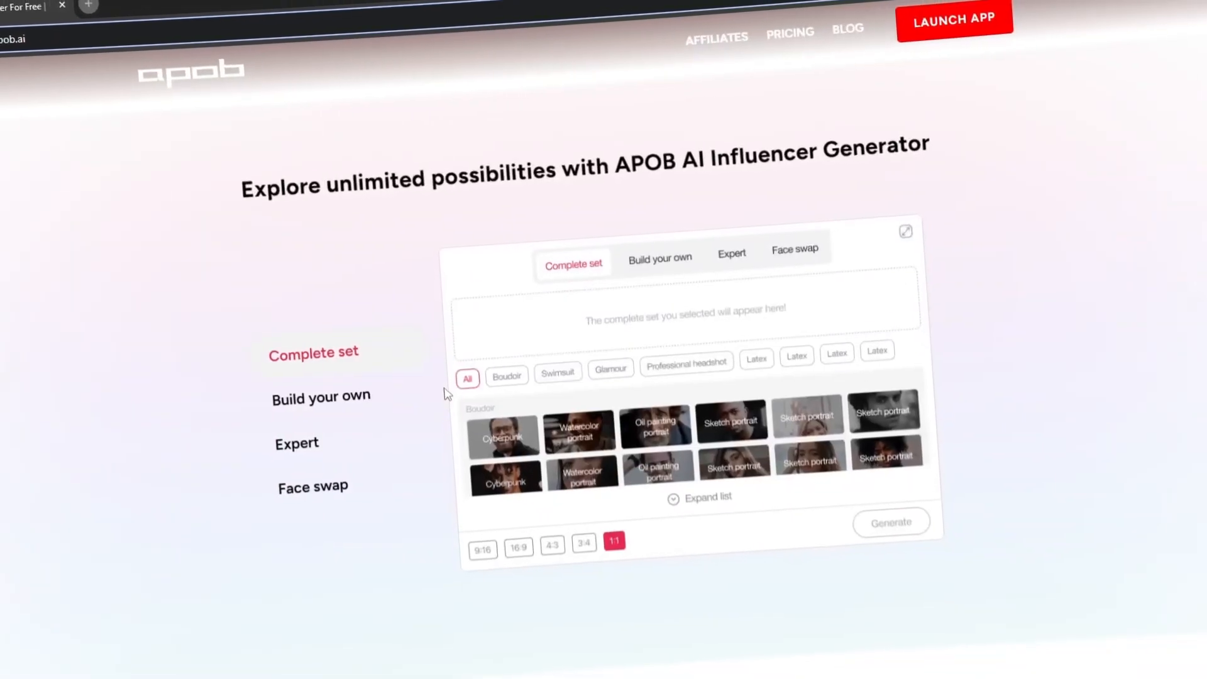
{"action": "left_click", "coordinate": [362, 396]}
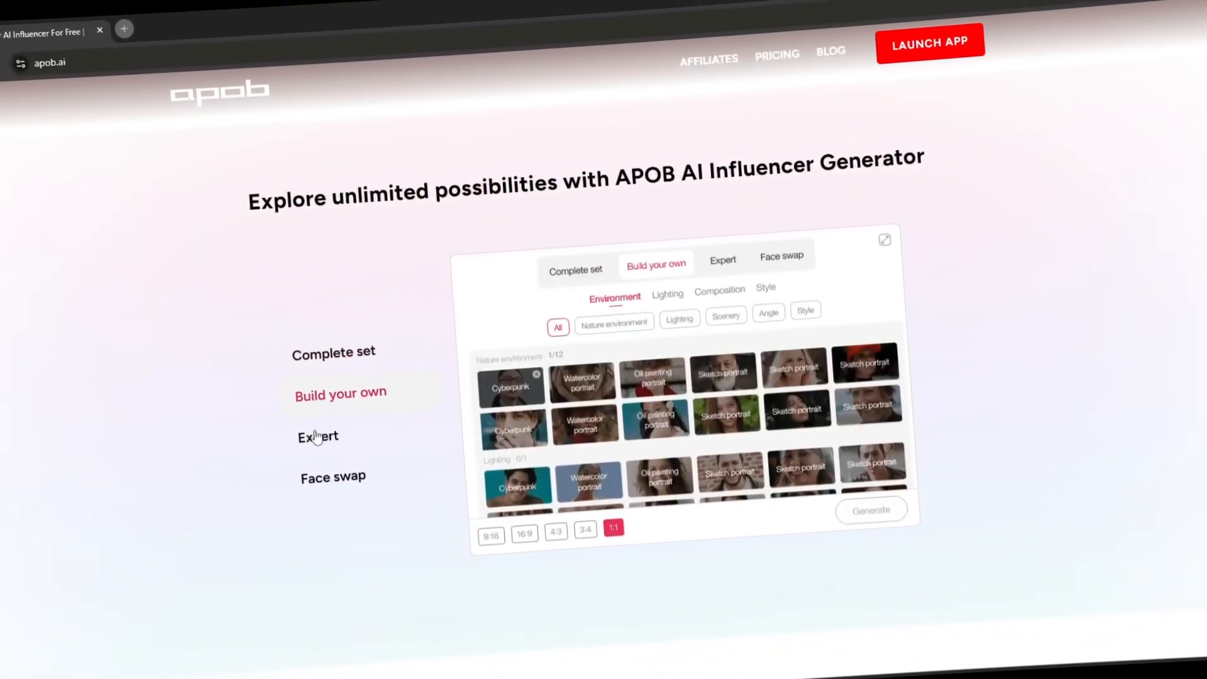
{"action": "left_click", "coordinate": [318, 436]}
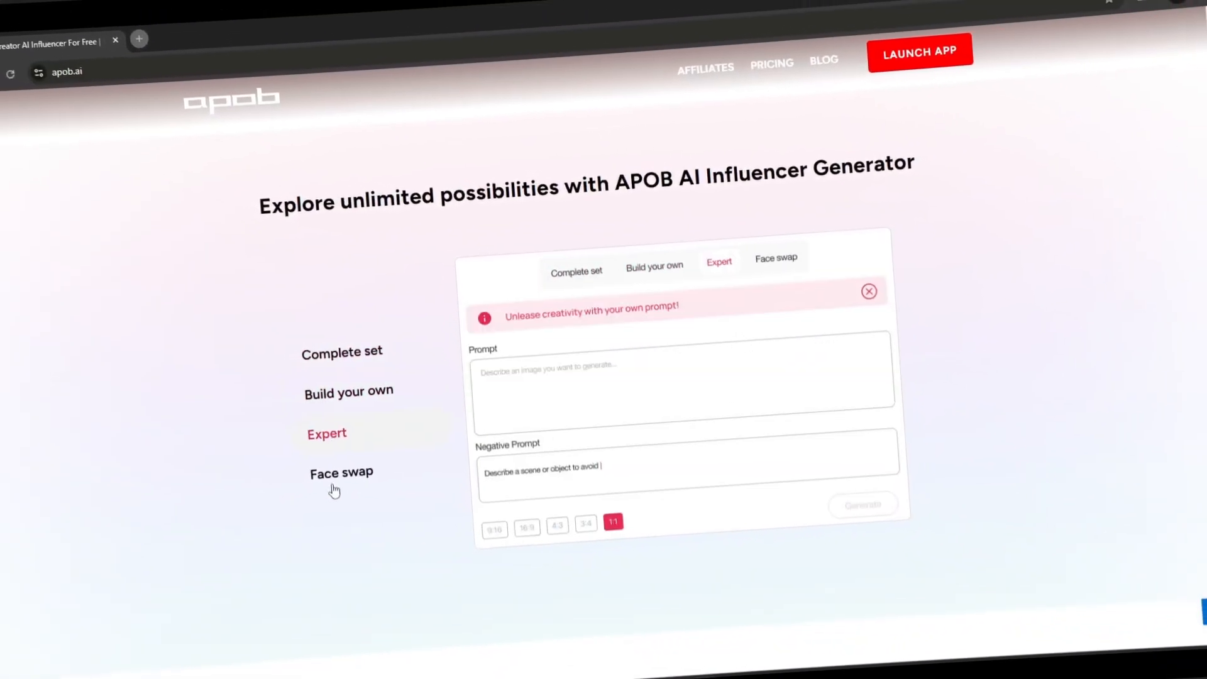
{"action": "left_click", "coordinate": [333, 478]}
{"action": "scroll", "coordinate": [333, 478], "scroll_direction": "down", "scroll_amount": 5}
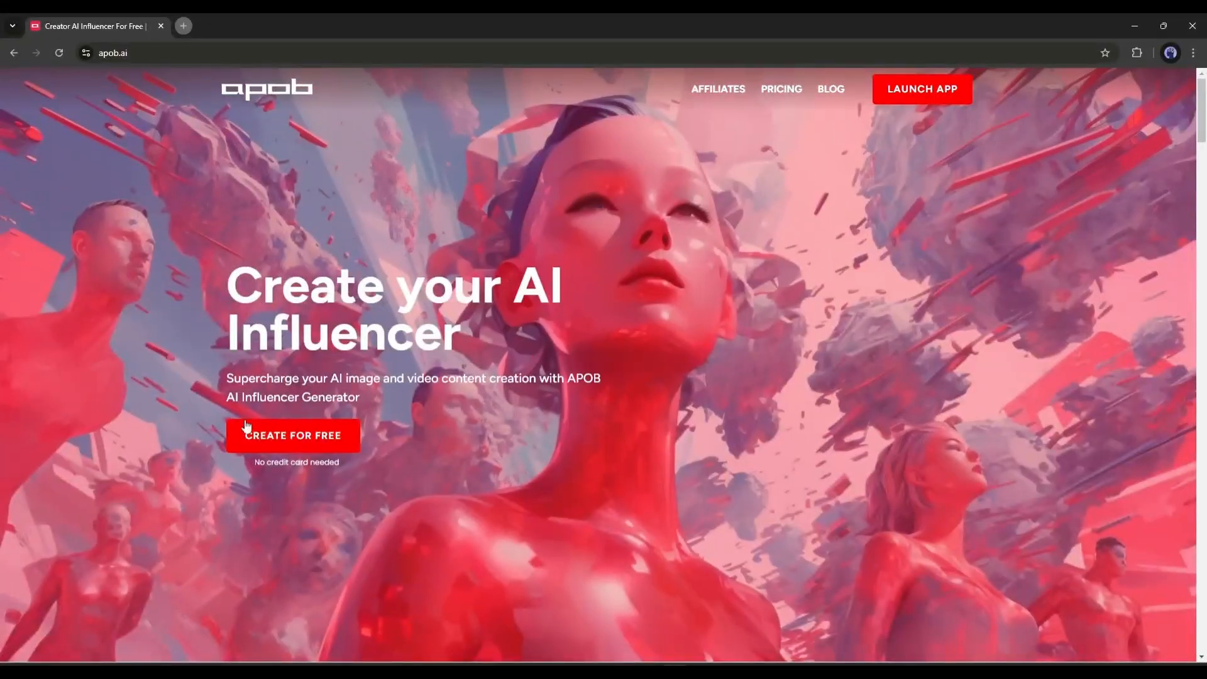
Open the free creation app and look through the full Community Model gallery
{"action": "left_click", "coordinate": [277, 440]}
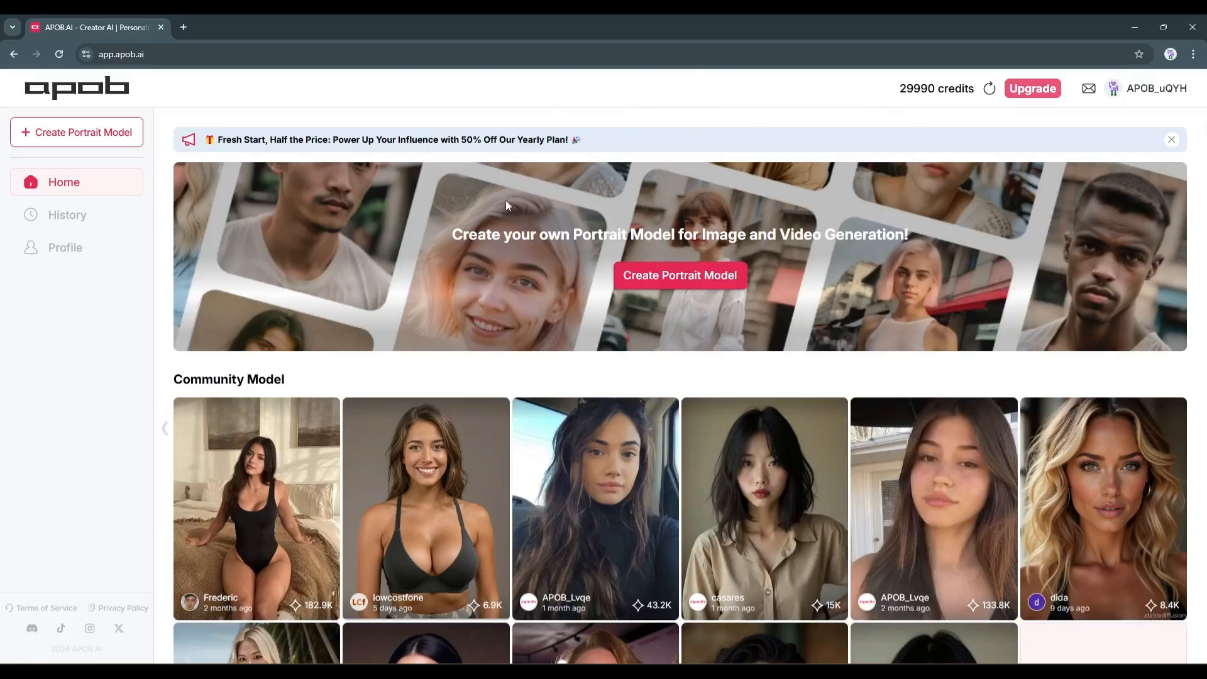
{"action": "scroll", "coordinate": [503, 214], "scroll_direction": "down", "scroll_amount": 5}
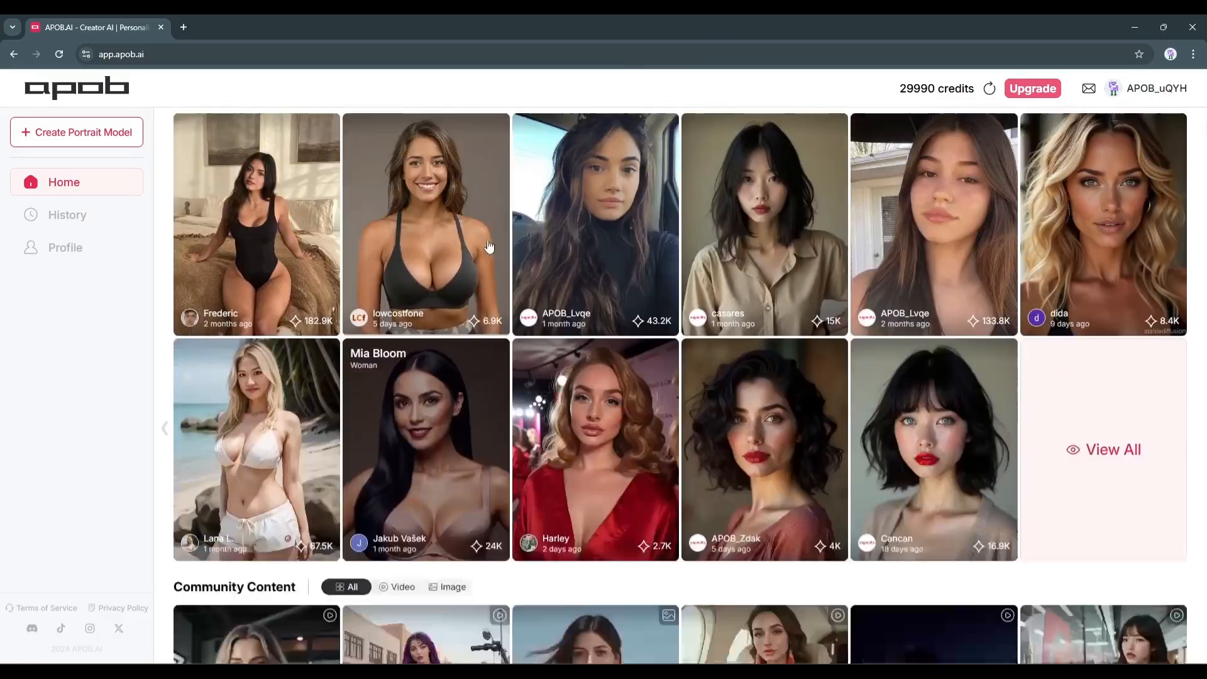
{"action": "scroll", "coordinate": [489, 247], "scroll_direction": "up", "scroll_amount": 2}
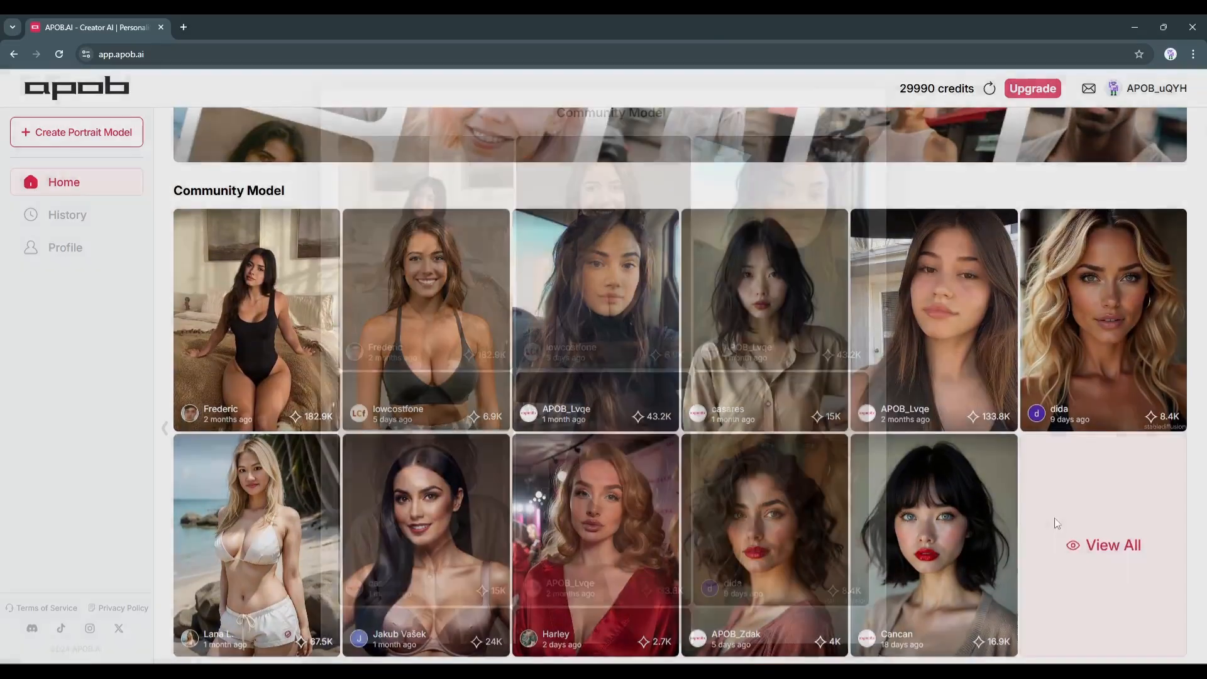
{"action": "left_click", "coordinate": [1093, 544]}
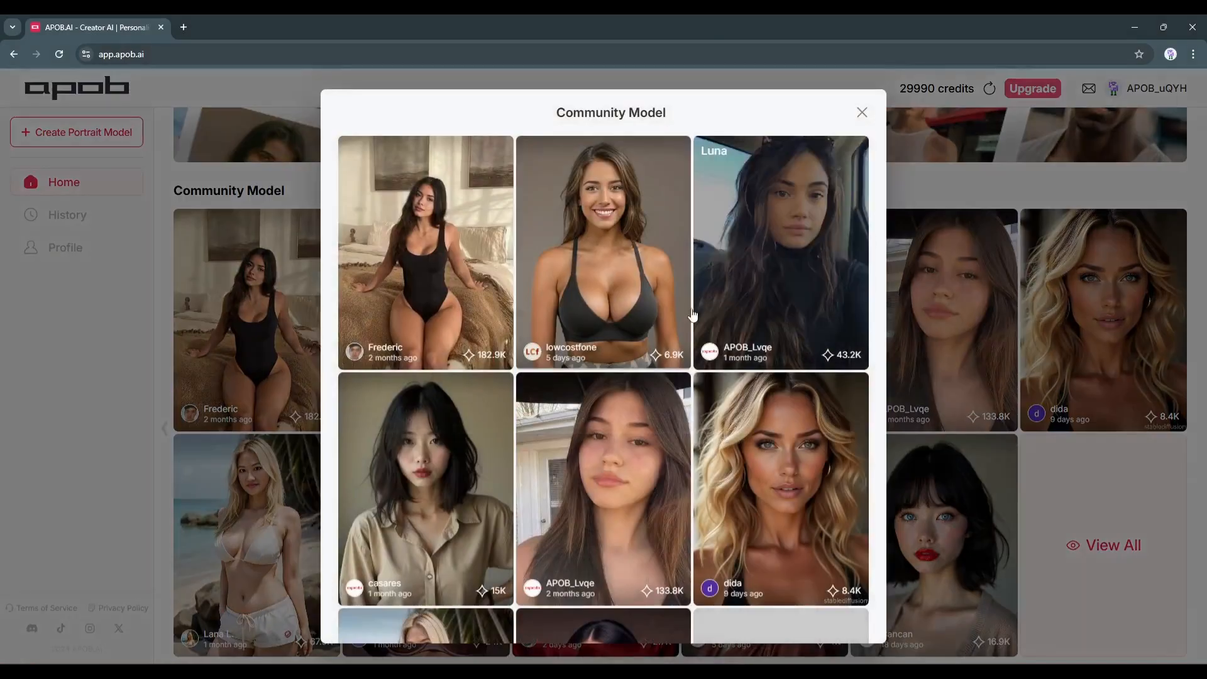
{"action": "scroll", "coordinate": [692, 315], "scroll_direction": "down", "scroll_amount": 10}
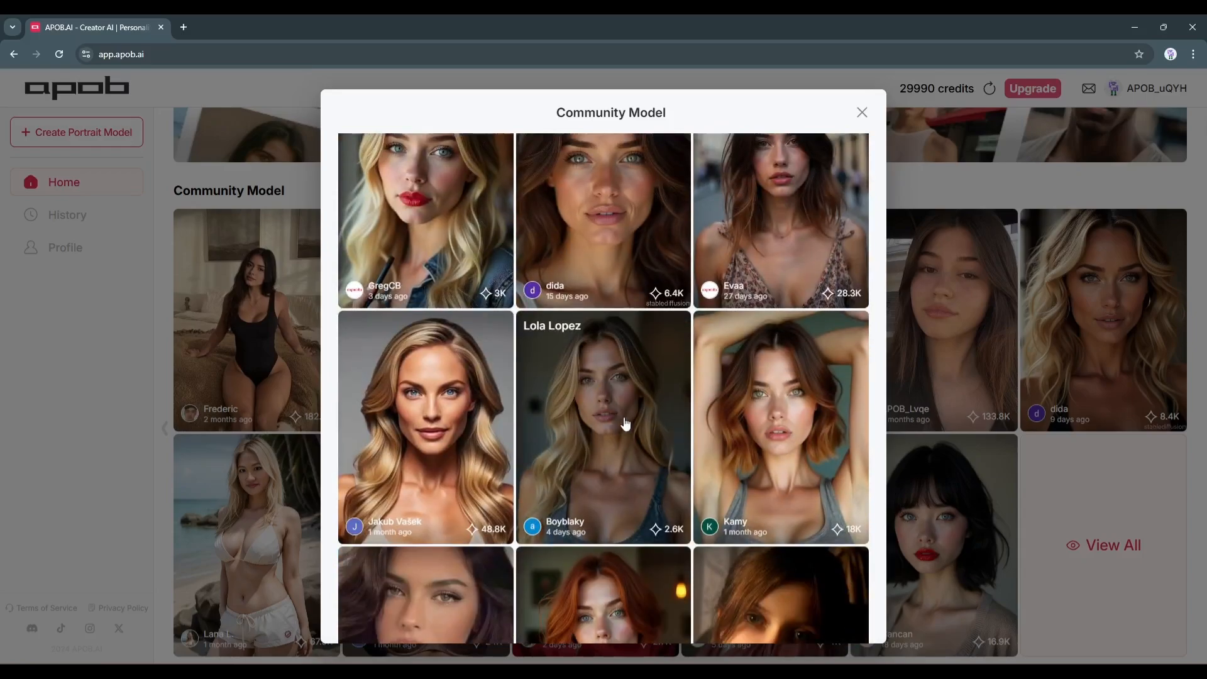
{"action": "scroll", "coordinate": [625, 424], "scroll_direction": "down", "scroll_amount": 7}
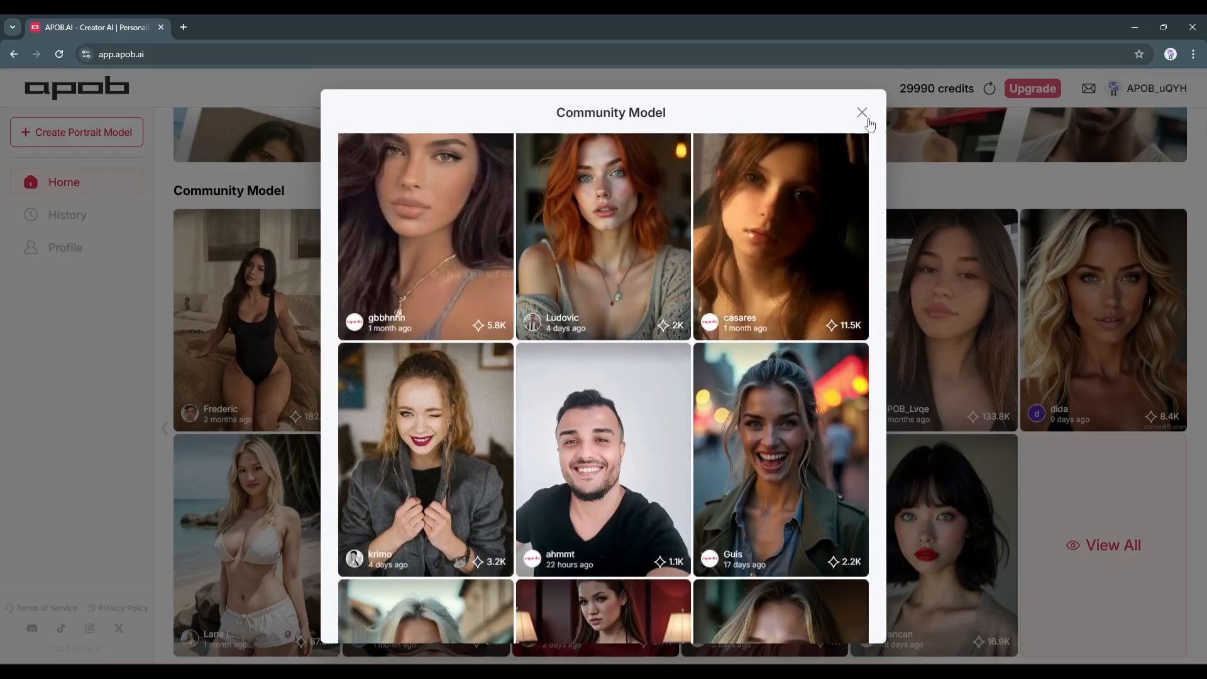
{"action": "left_click", "coordinate": [861, 113]}
Browse the Community Content feed on the home page to see the published images and videos
{"action": "scroll", "coordinate": [583, 400], "scroll_direction": "down", "scroll_amount": 7}
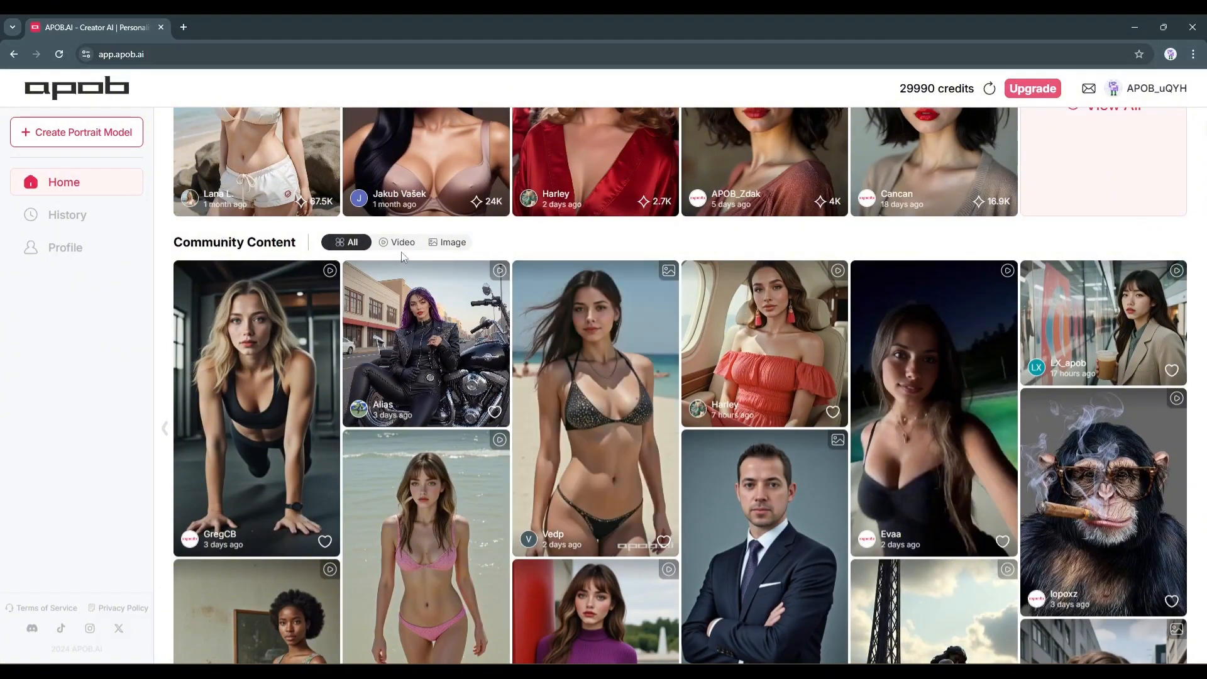
{"action": "scroll", "coordinate": [403, 254], "scroll_direction": "down", "scroll_amount": 20}
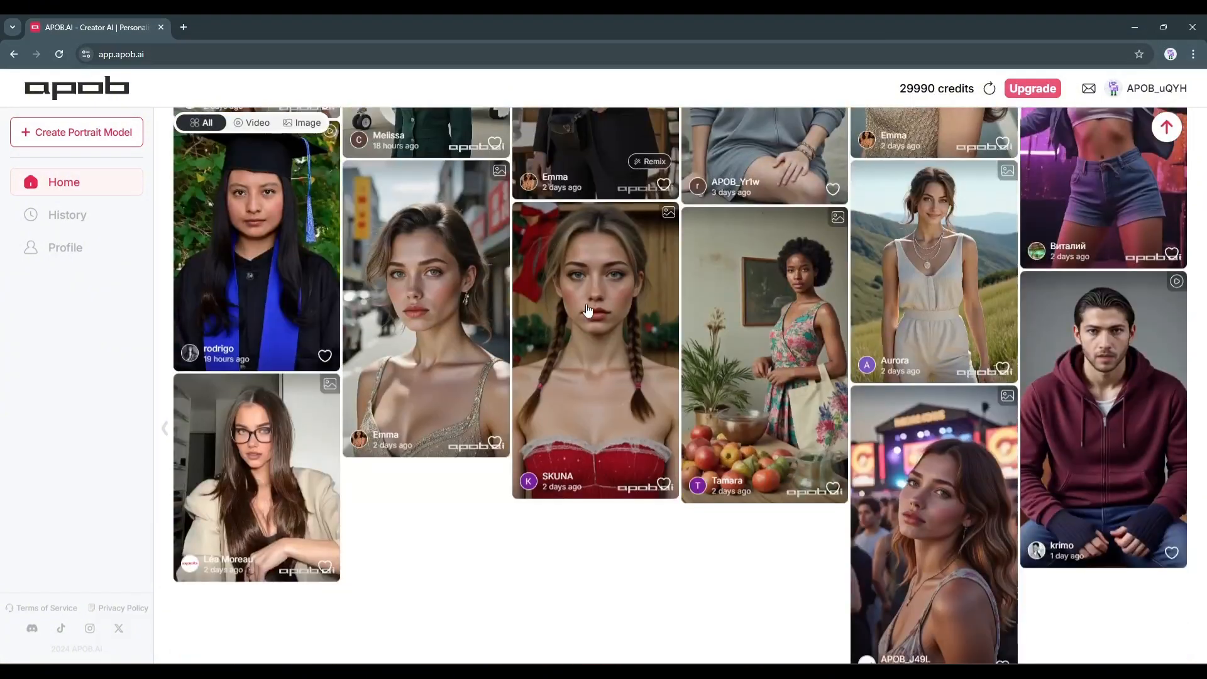
{"action": "scroll", "coordinate": [786, 491], "scroll_direction": "down", "scroll_amount": 1}
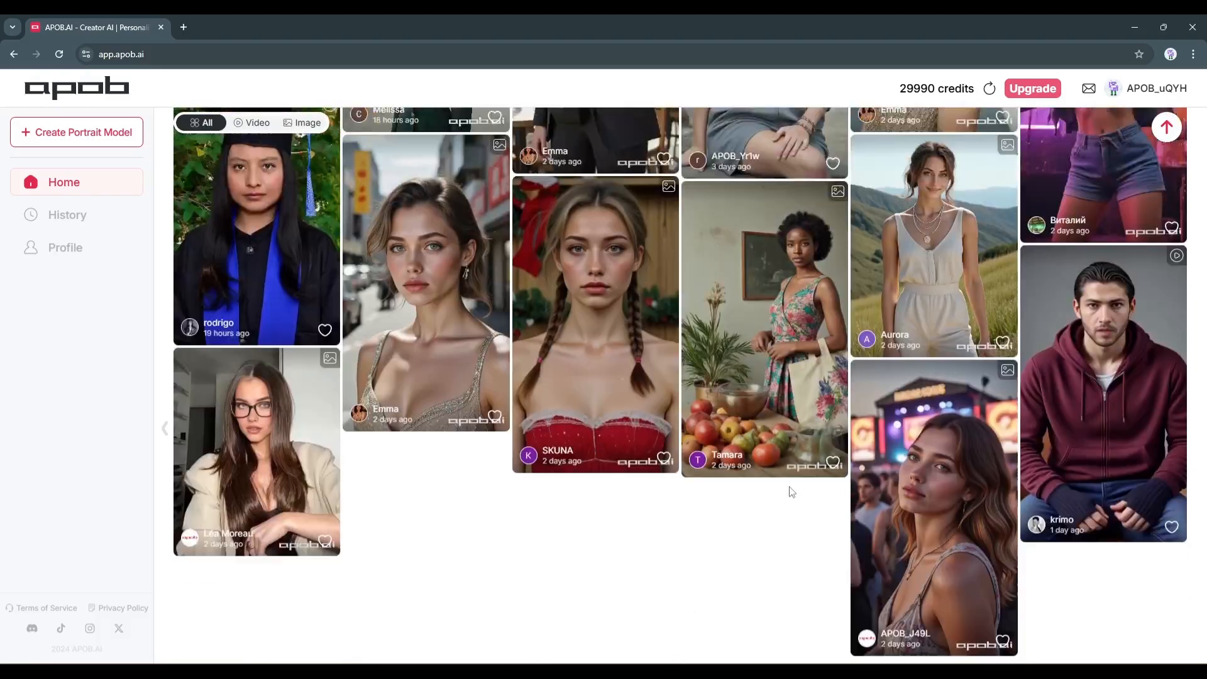
{"action": "scroll", "coordinate": [791, 492], "scroll_direction": "up", "scroll_amount": 20}
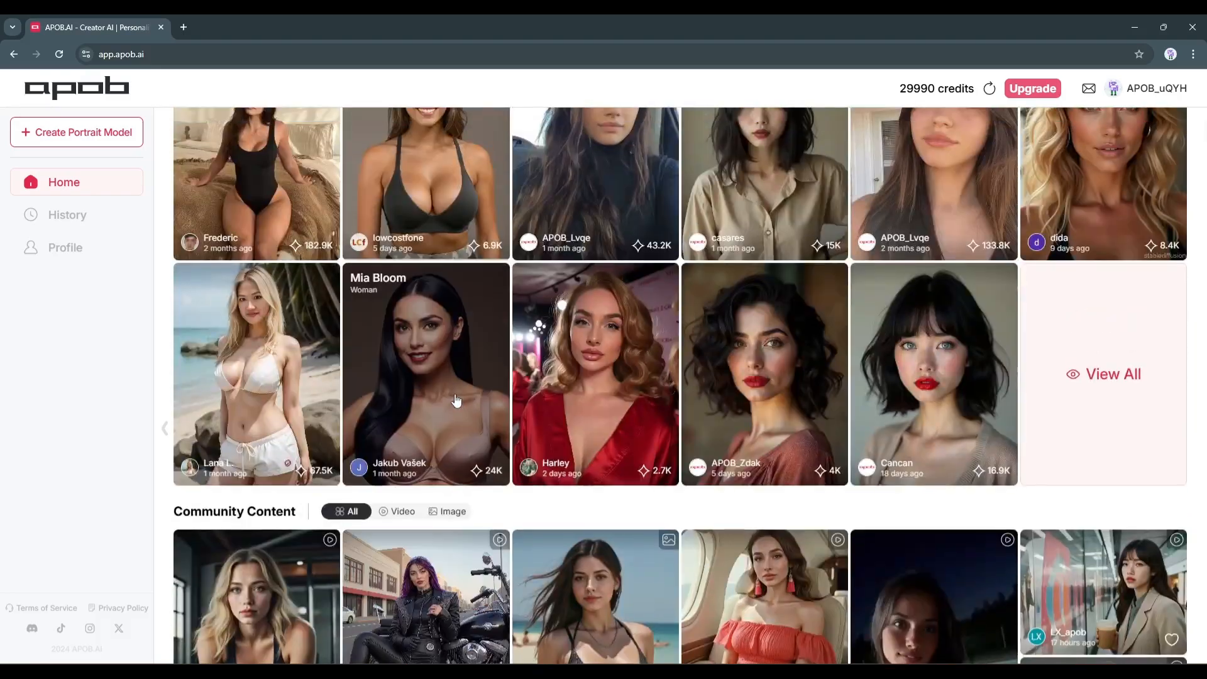
{"action": "scroll", "coordinate": [456, 400], "scroll_direction": "up", "scroll_amount": 10}
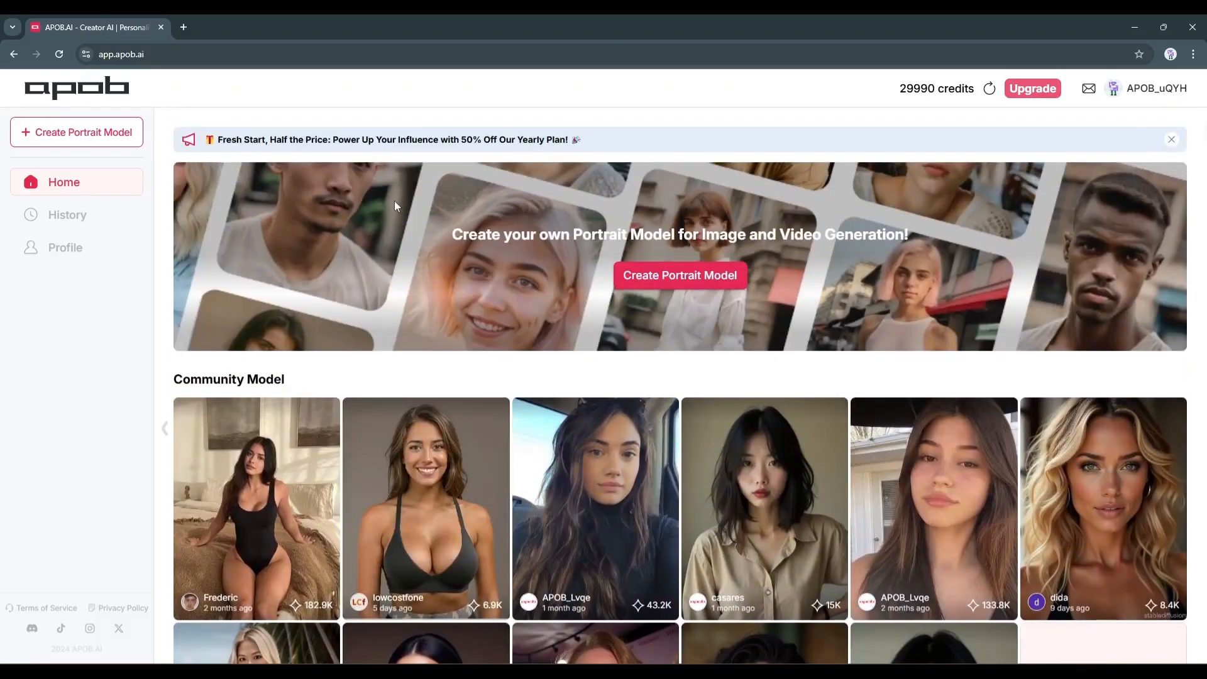
Start a new portrait model and view the image upload dialog with its photo guidelines, closing it without uploading
{"action": "left_click", "coordinate": [666, 276]}
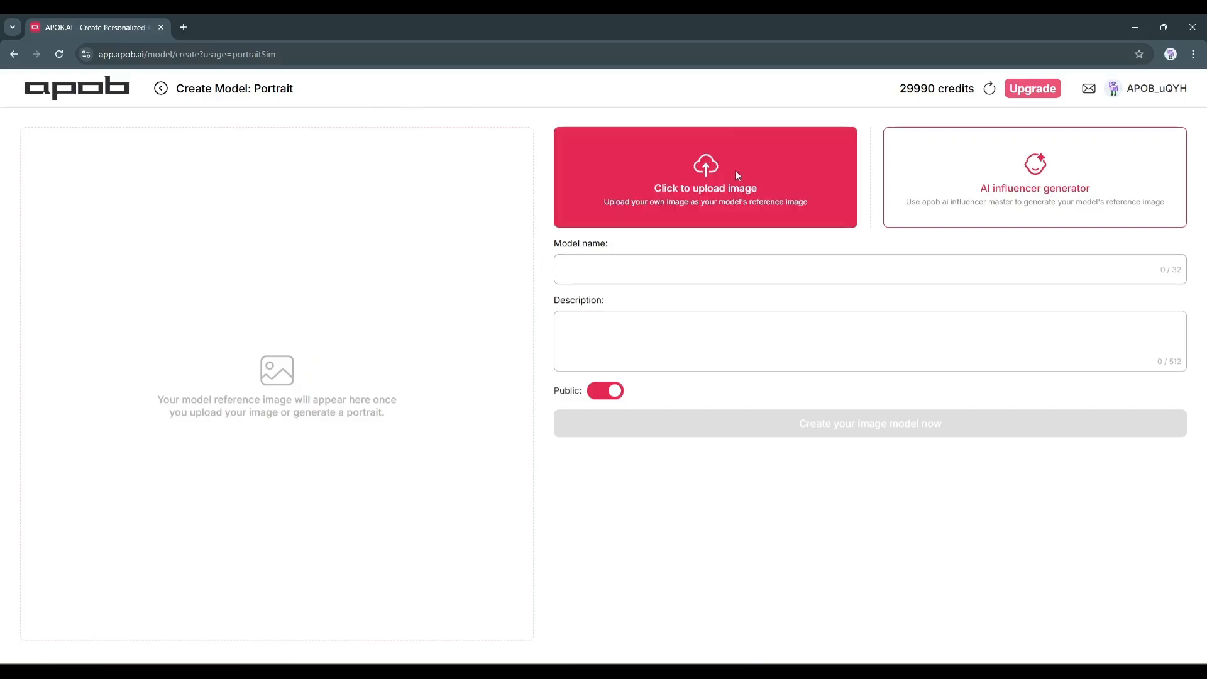
{"action": "left_click", "coordinate": [726, 184]}
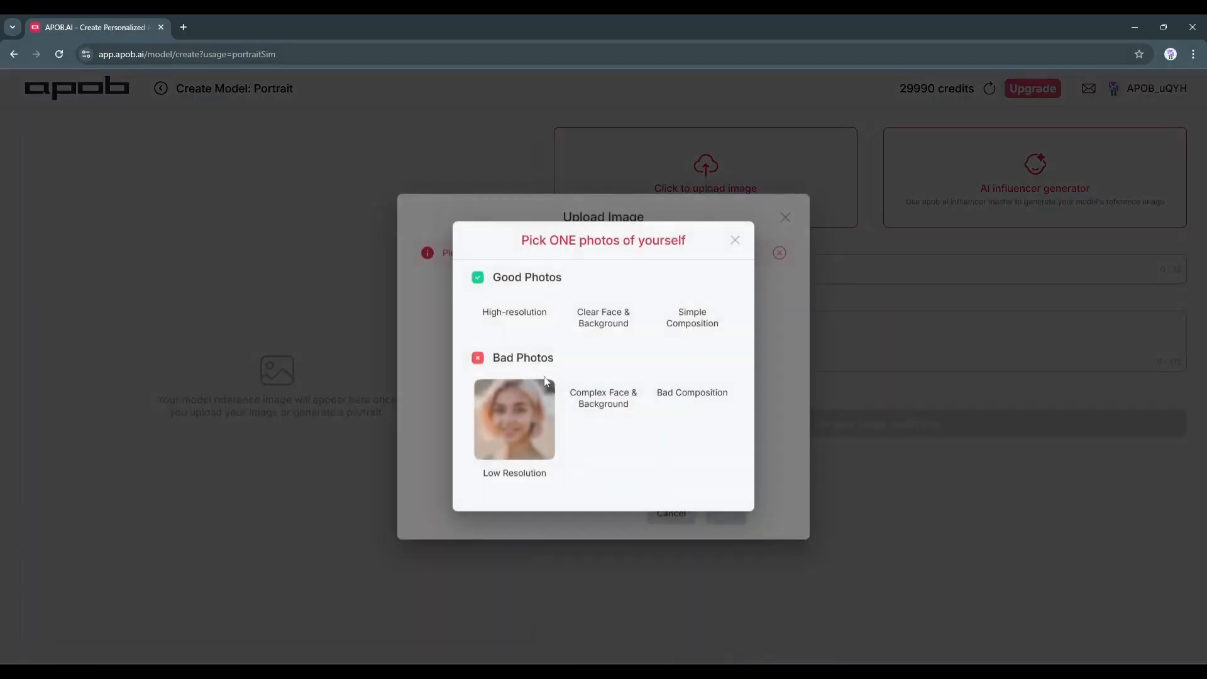
{"action": "left_click", "coordinate": [734, 201]}
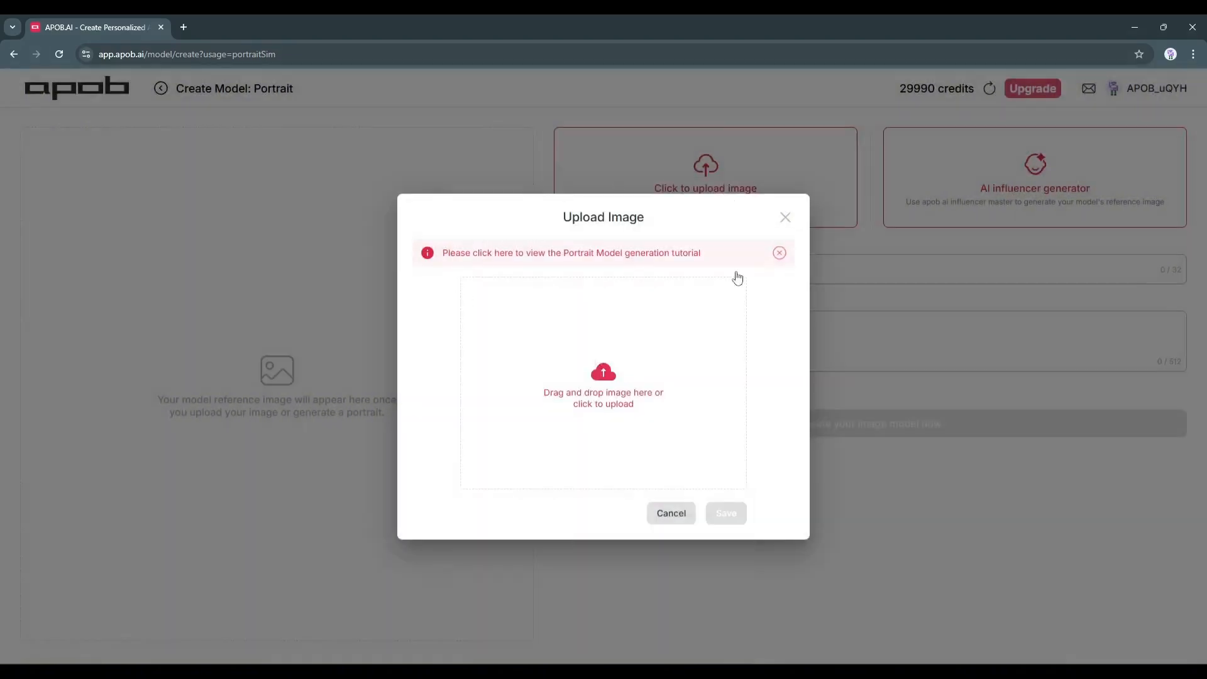
{"action": "left_click", "coordinate": [791, 220]}
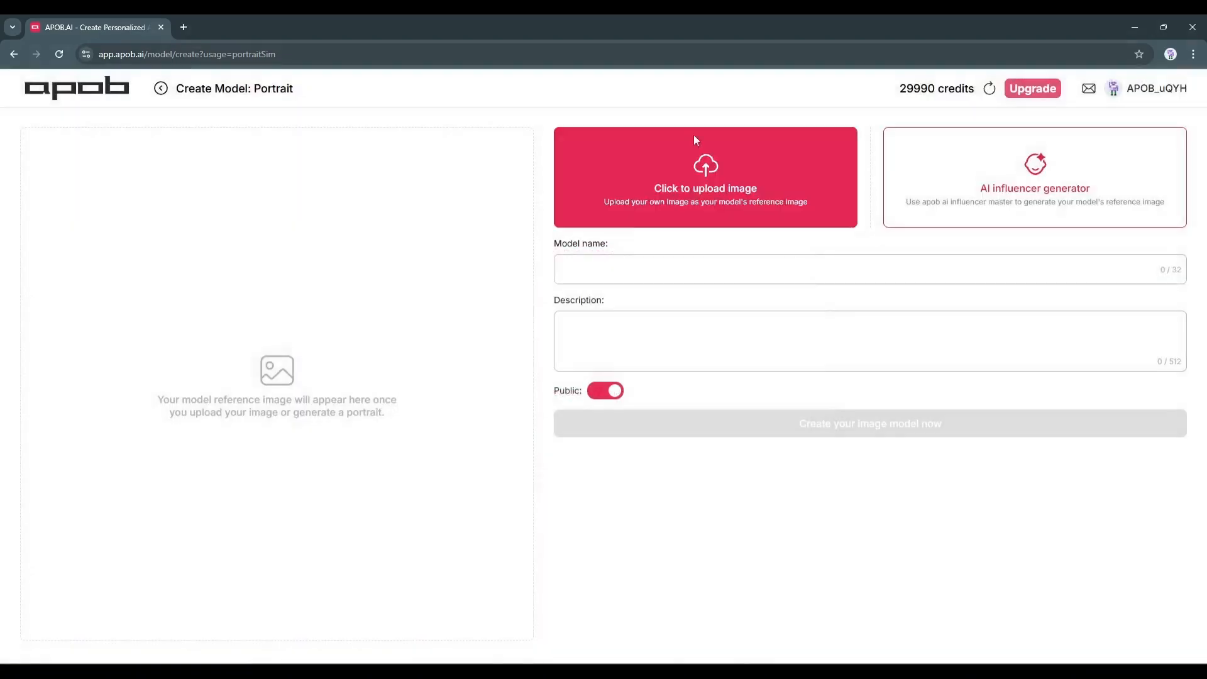
Open the AI influencer generator for the model's reference image
{"action": "left_click", "coordinate": [996, 194]}
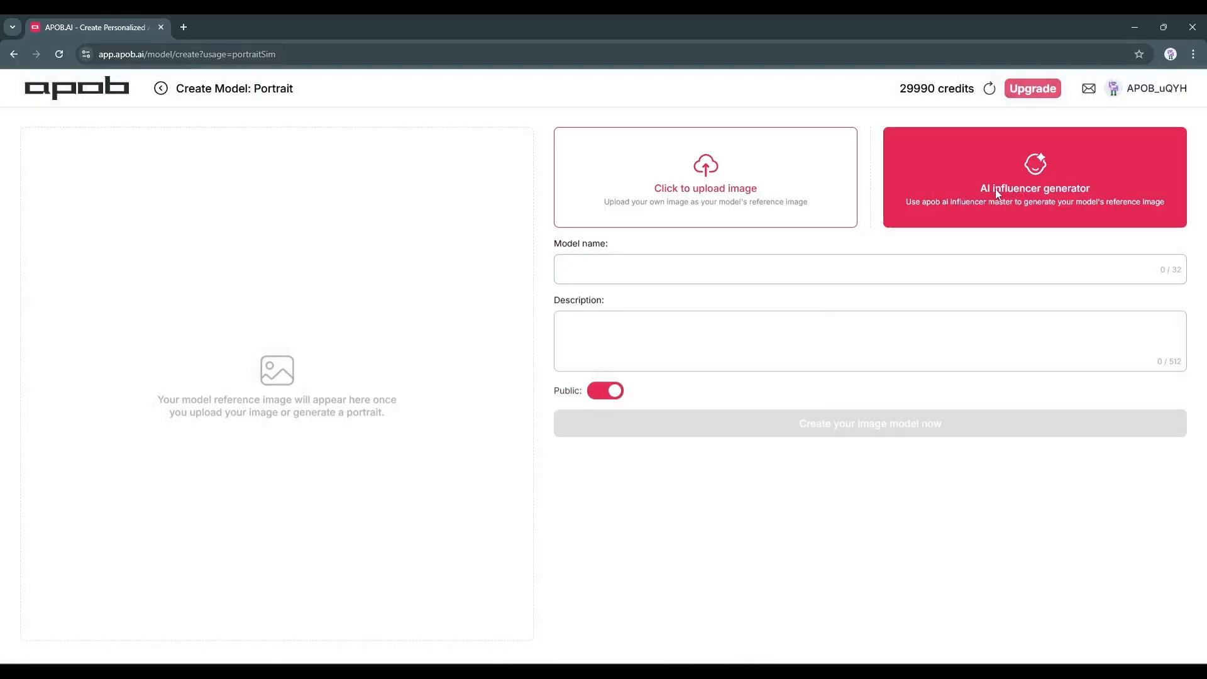
{"action": "left_click", "coordinate": [995, 189]}
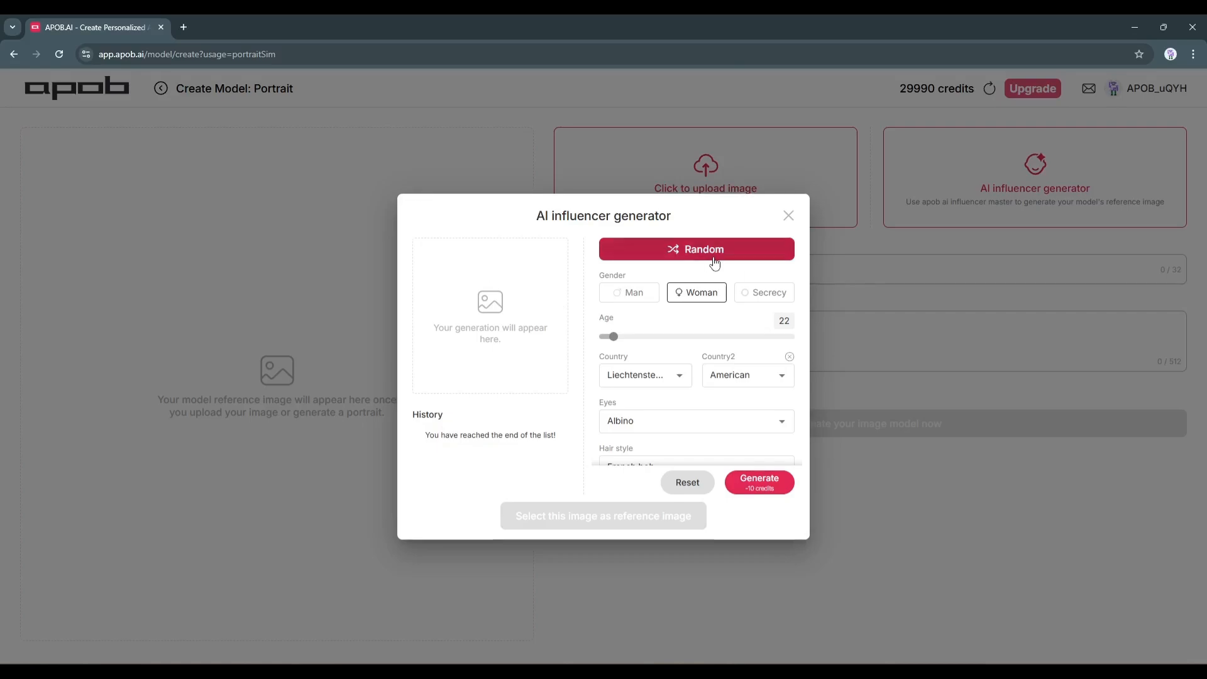
Randomize the influencer's attributes, review the full set of fields, and reset them all
{"action": "scroll", "coordinate": [674, 326], "scroll_direction": "down", "scroll_amount": 3}
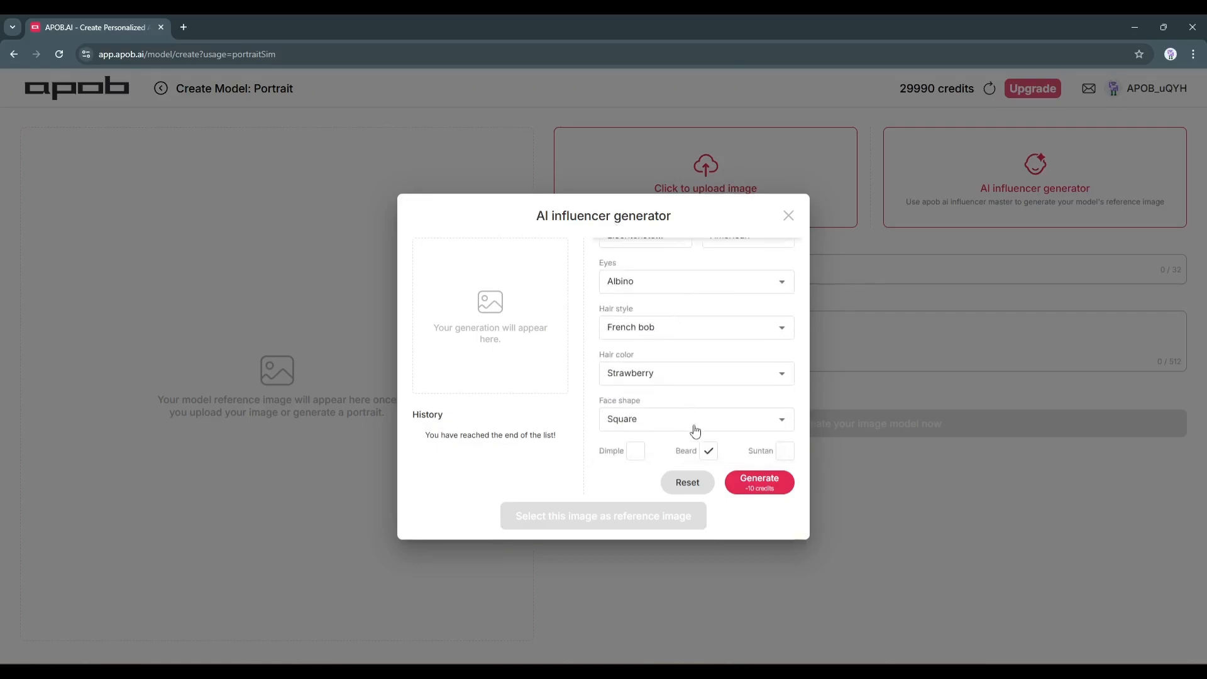
{"action": "scroll", "coordinate": [693, 429], "scroll_direction": "up", "scroll_amount": 3}
{"action": "left_click", "coordinate": [642, 249]}
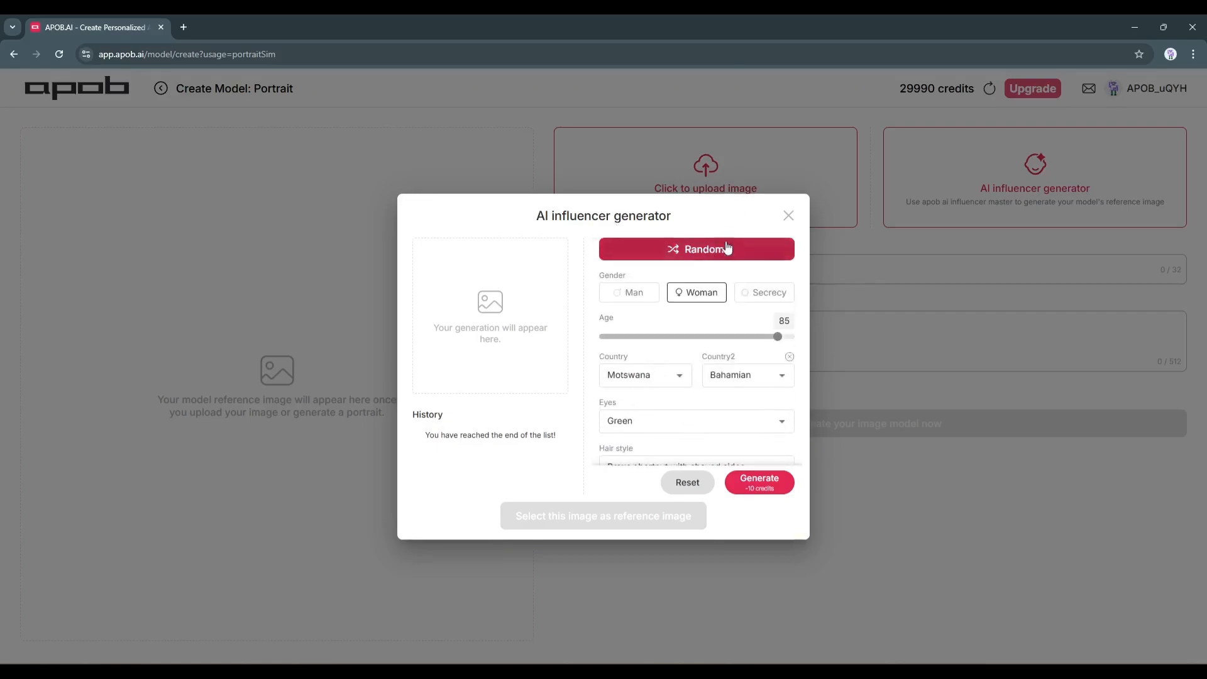
{"action": "scroll", "coordinate": [698, 354], "scroll_direction": "down", "scroll_amount": 2}
{"action": "scroll", "coordinate": [698, 354], "scroll_direction": "down", "scroll_amount": 2}
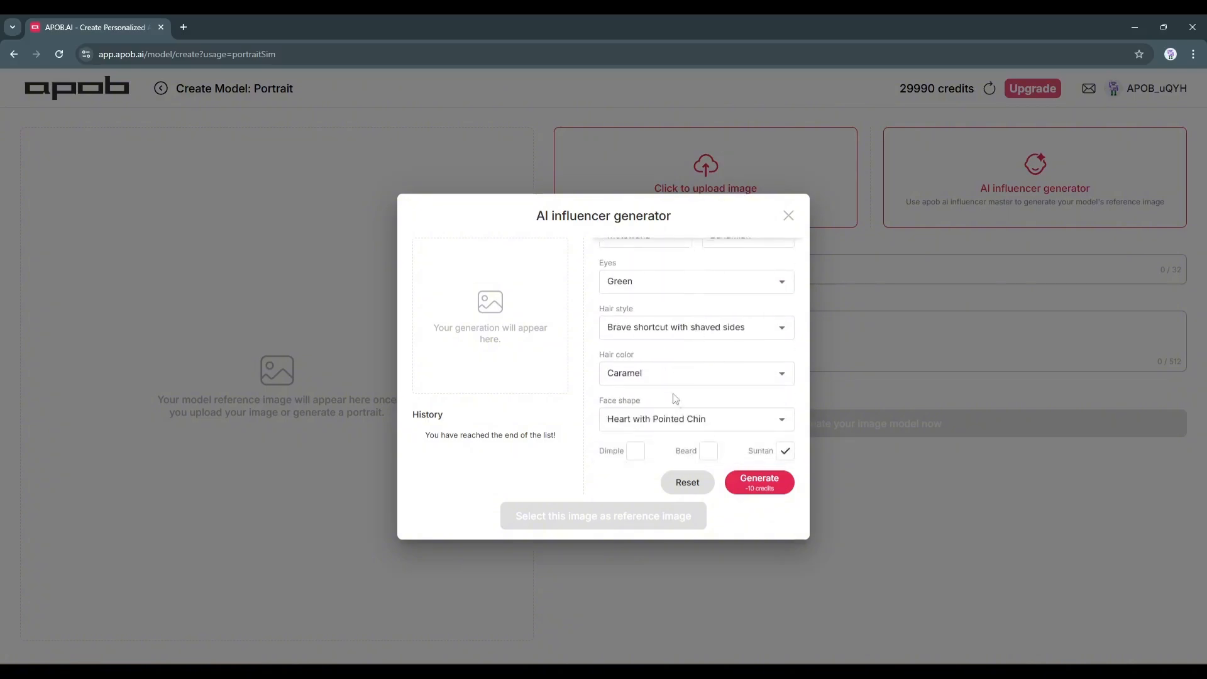
{"action": "scroll", "coordinate": [698, 446], "scroll_direction": "up", "scroll_amount": 3}
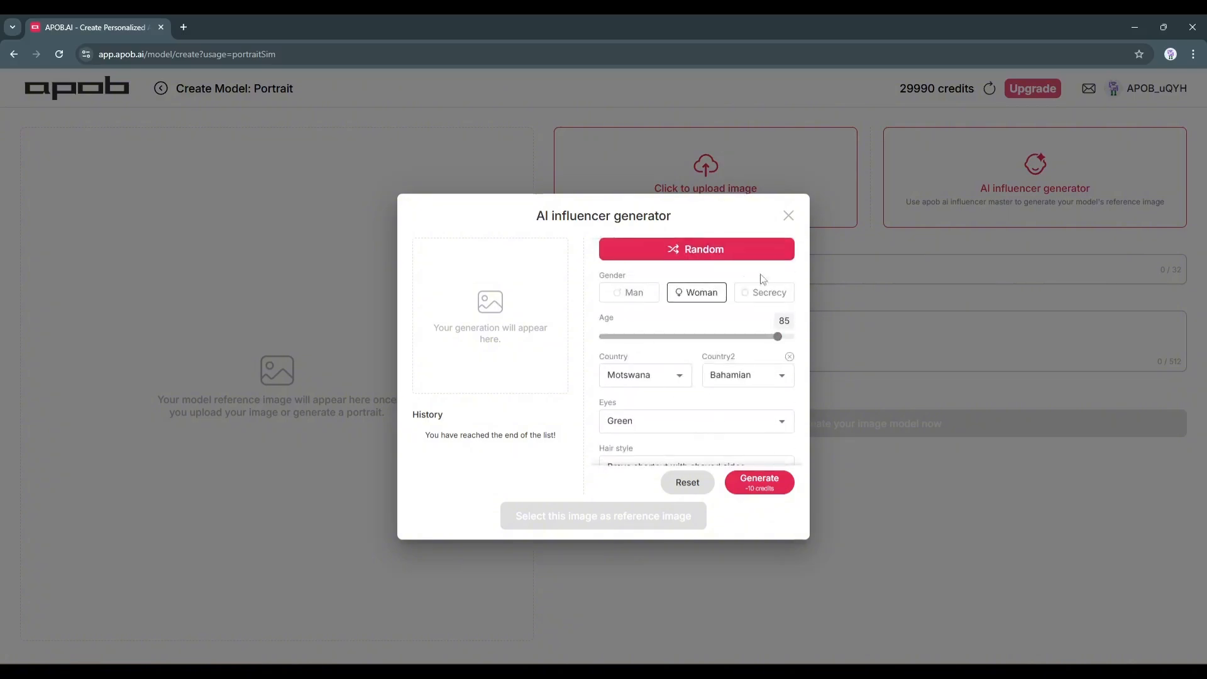
{"action": "left_click", "coordinate": [687, 482]}
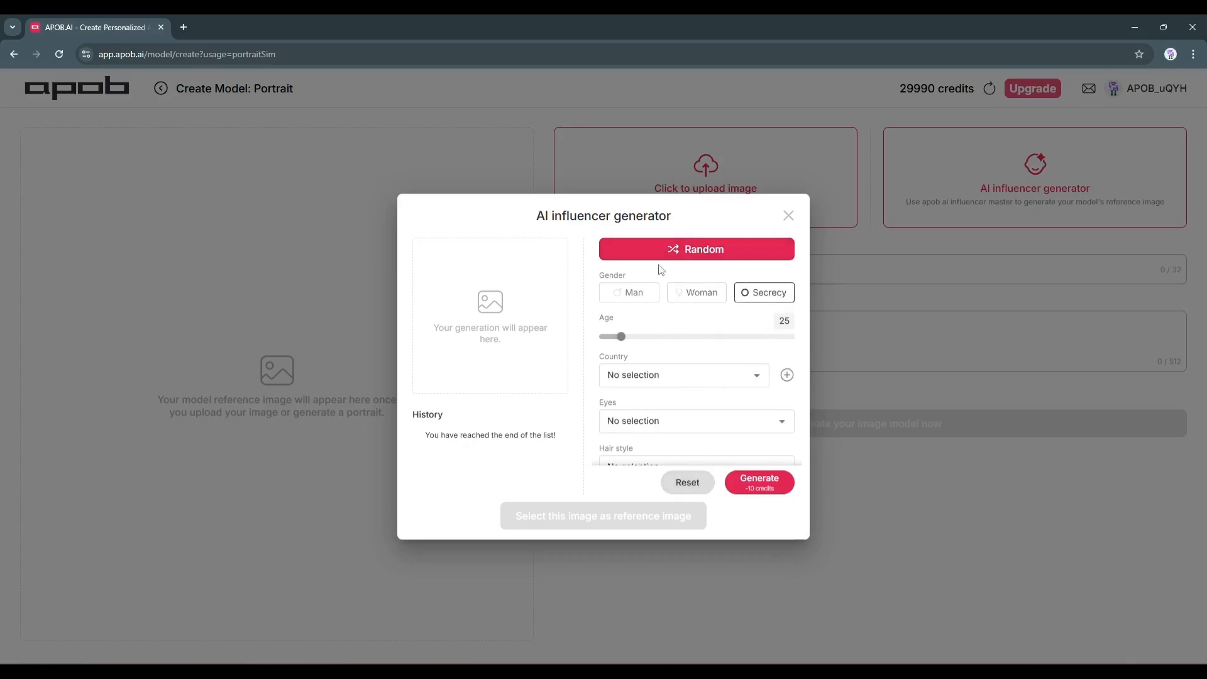
Set the influencer's gender to Woman and the age to 28
{"action": "left_click", "coordinate": [691, 293]}
{"action": "left_click", "coordinate": [622, 337]}
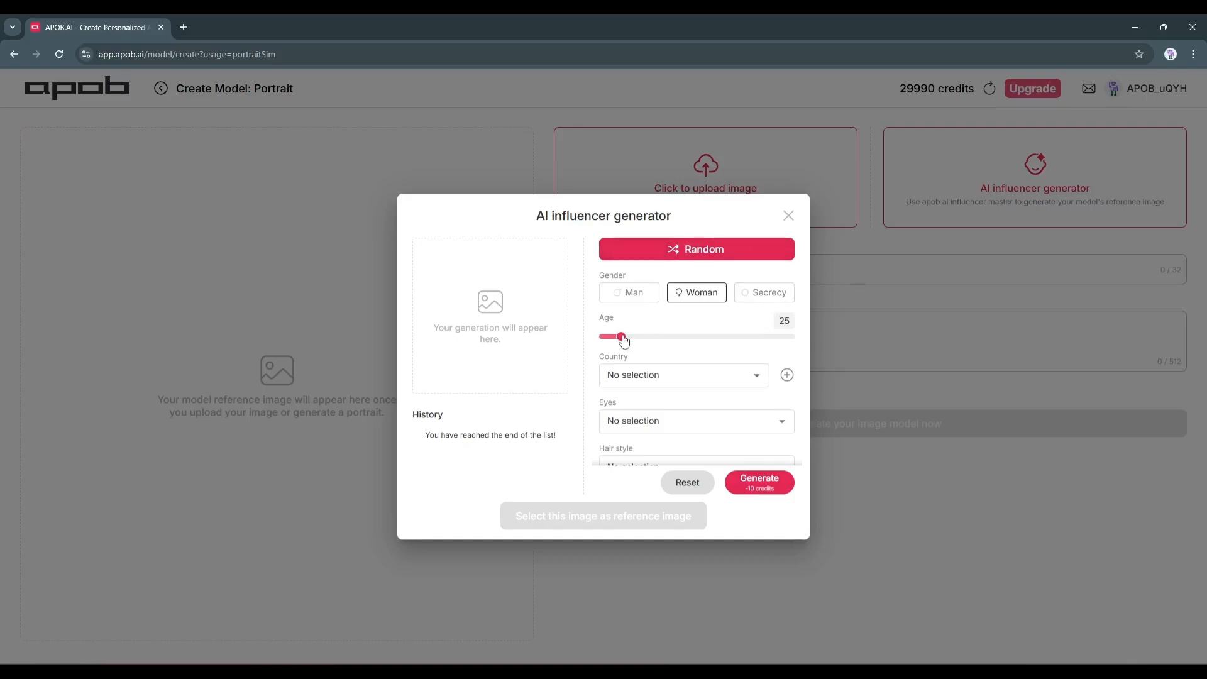
{"action": "left_click_drag", "start_coordinate": [623, 340], "coordinate": [635, 345]}
Set the influencer's country to American and add Danish as the second country
{"action": "scroll", "coordinate": [650, 295], "scroll_direction": "down", "scroll_amount": 1}
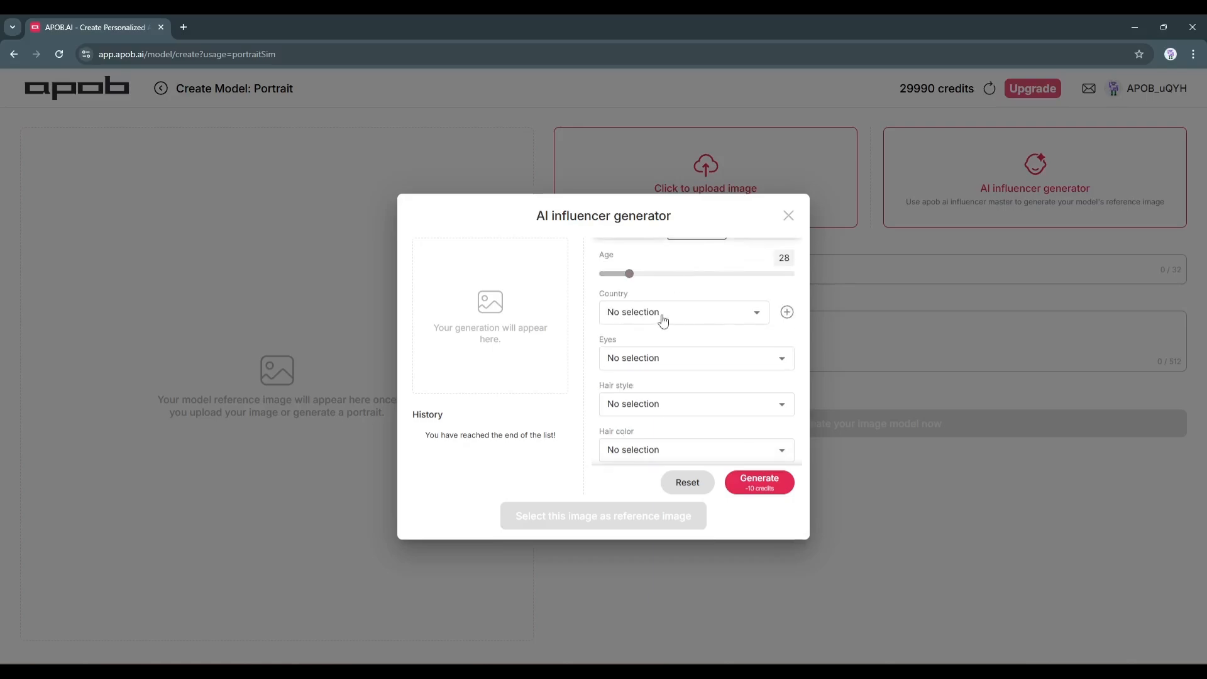
{"action": "left_click", "coordinate": [690, 321]}
{"action": "scroll", "coordinate": [651, 328], "scroll_direction": "down", "scroll_amount": 3}
{"action": "scroll", "coordinate": [651, 328], "scroll_direction": "up", "scroll_amount": 1}
{"action": "left_click", "coordinate": [649, 141]}
{"action": "left_click", "coordinate": [788, 313]}
{"action": "left_click", "coordinate": [780, 314]}
{"action": "scroll", "coordinate": [724, 298], "scroll_direction": "down", "scroll_amount": 8}
{"action": "left_click", "coordinate": [723, 440]}
Set the influencer's eyes to Green, the hair style to Wavy and the hair color to Caramel
{"action": "left_click", "coordinate": [667, 357]}
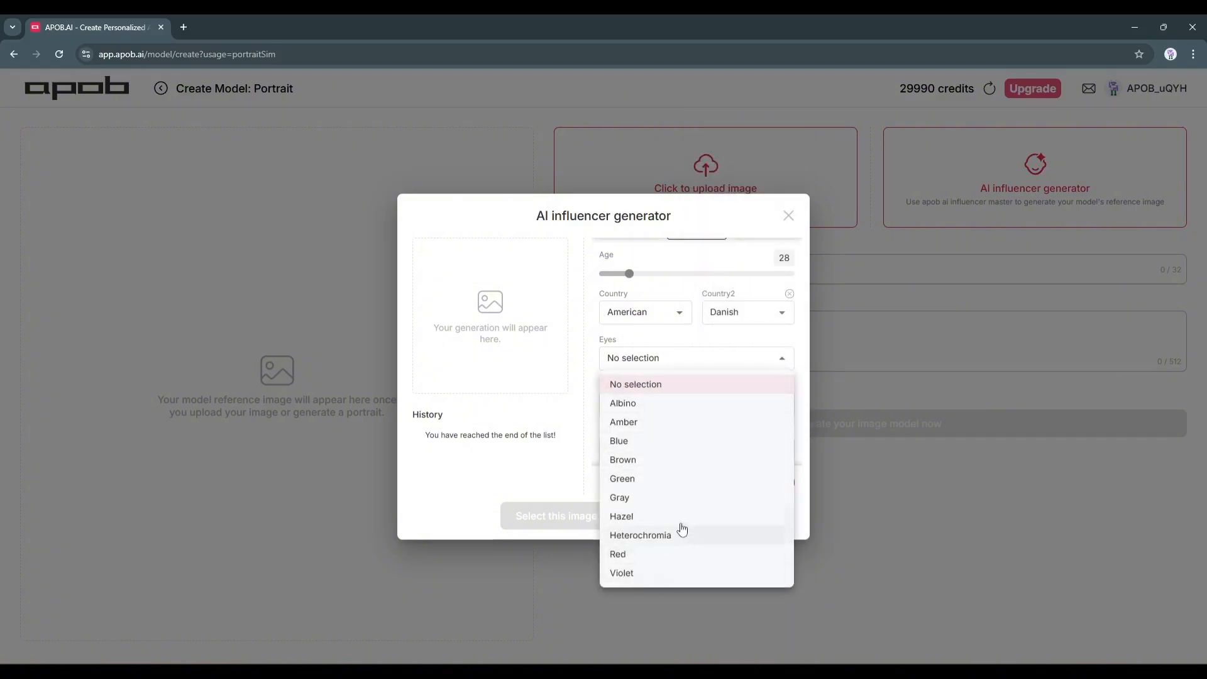
{"action": "left_click", "coordinate": [676, 478]}
{"action": "scroll", "coordinate": [650, 344], "scroll_direction": "down", "scroll_amount": 1}
{"action": "left_click", "coordinate": [649, 345]}
{"action": "left_click", "coordinate": [687, 243]}
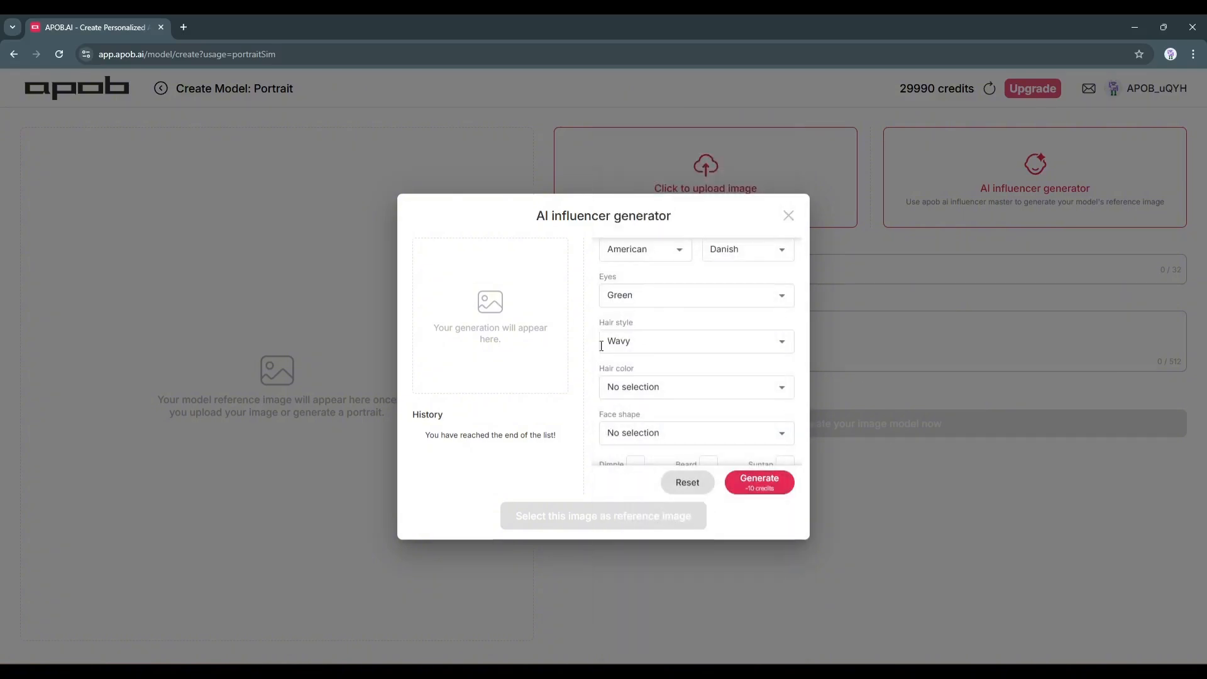
{"action": "left_click", "coordinate": [657, 387]}
{"action": "left_click", "coordinate": [635, 337]}
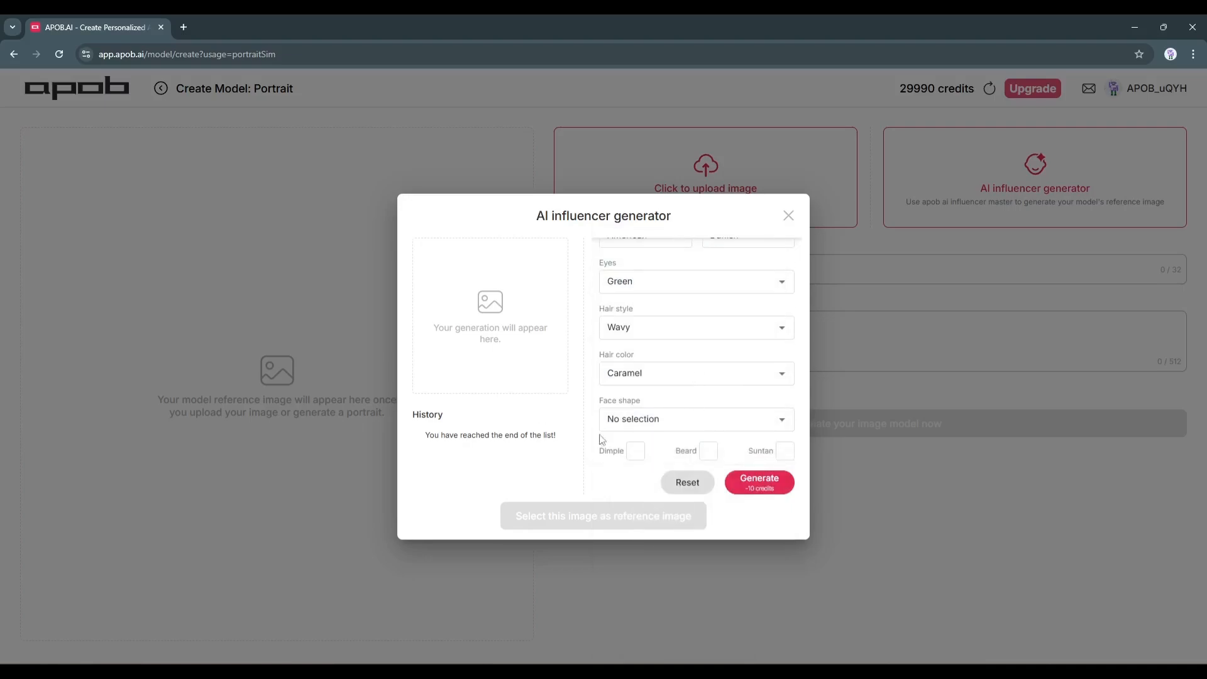
Set the face shape to Diamond, enable Dimple, and generate the portrait
{"action": "left_click", "coordinate": [638, 418]}
{"action": "left_click", "coordinate": [622, 244]}
{"action": "left_click", "coordinate": [766, 485]}
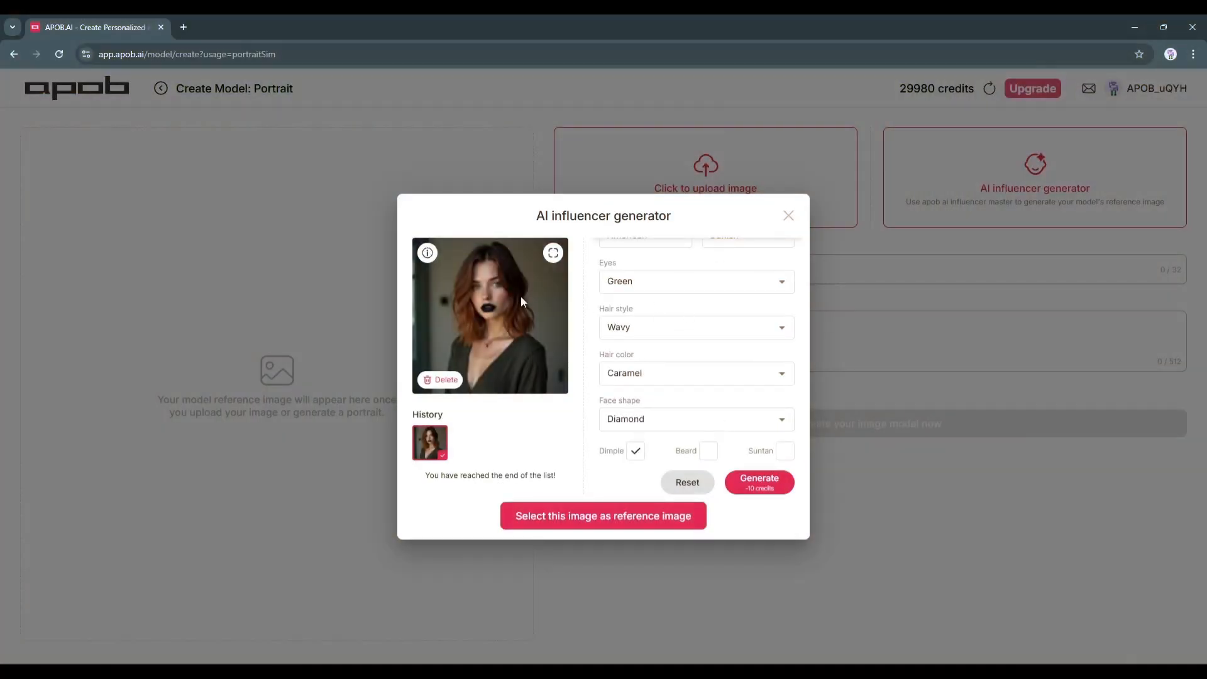
View the generated portrait at full size and close the enlarged preview
{"action": "left_click", "coordinate": [554, 252]}
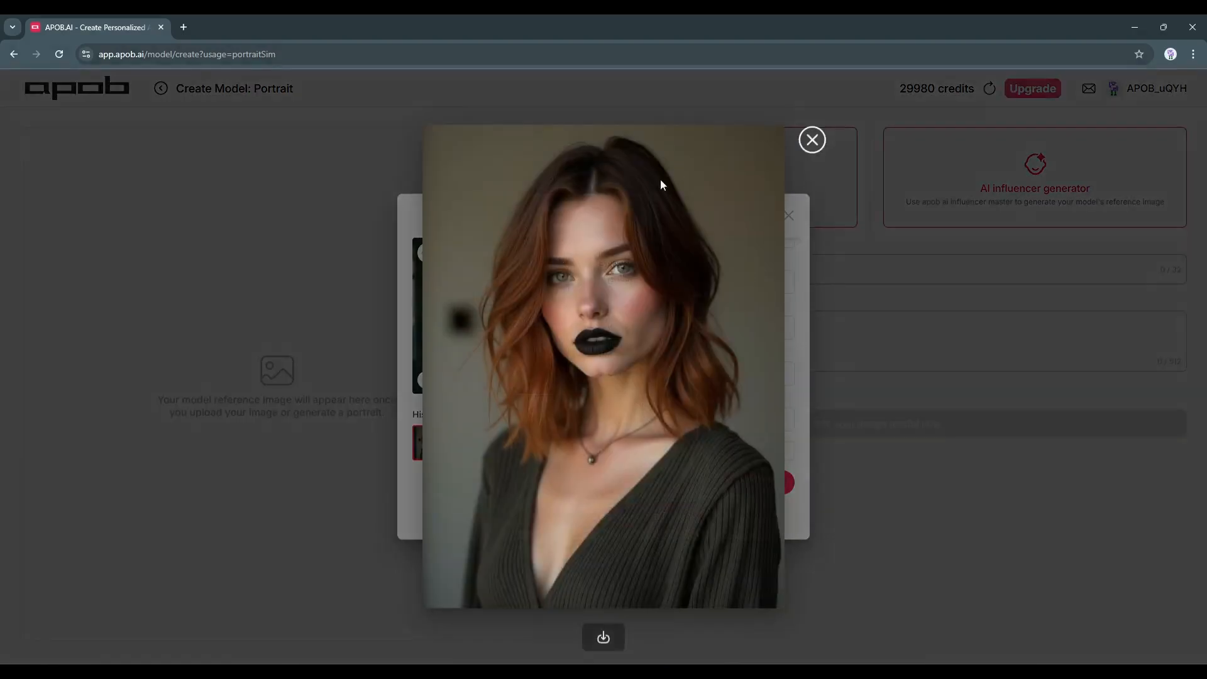
{"action": "left_click", "coordinate": [817, 146]}
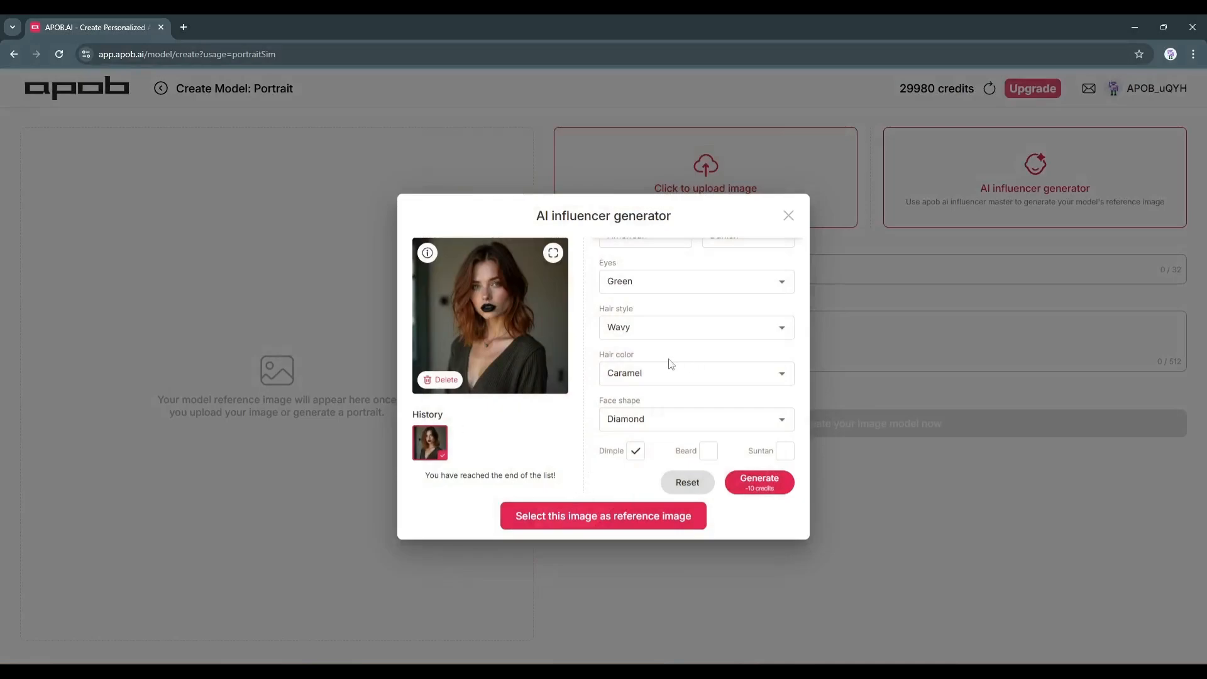
Change the second country to Costa Rican, generate more portraits, and use the dark-haired woman in the purple off-shoulder top as the reference image
{"action": "scroll", "coordinate": [686, 352], "scroll_direction": "up", "scroll_amount": 1}
{"action": "left_click", "coordinate": [655, 395]}
{"action": "left_click", "coordinate": [656, 415]}
{"action": "left_click", "coordinate": [655, 431]}
{"action": "left_click", "coordinate": [647, 374]}
{"action": "scroll", "coordinate": [635, 402], "scroll_direction": "down", "scroll_amount": 1}
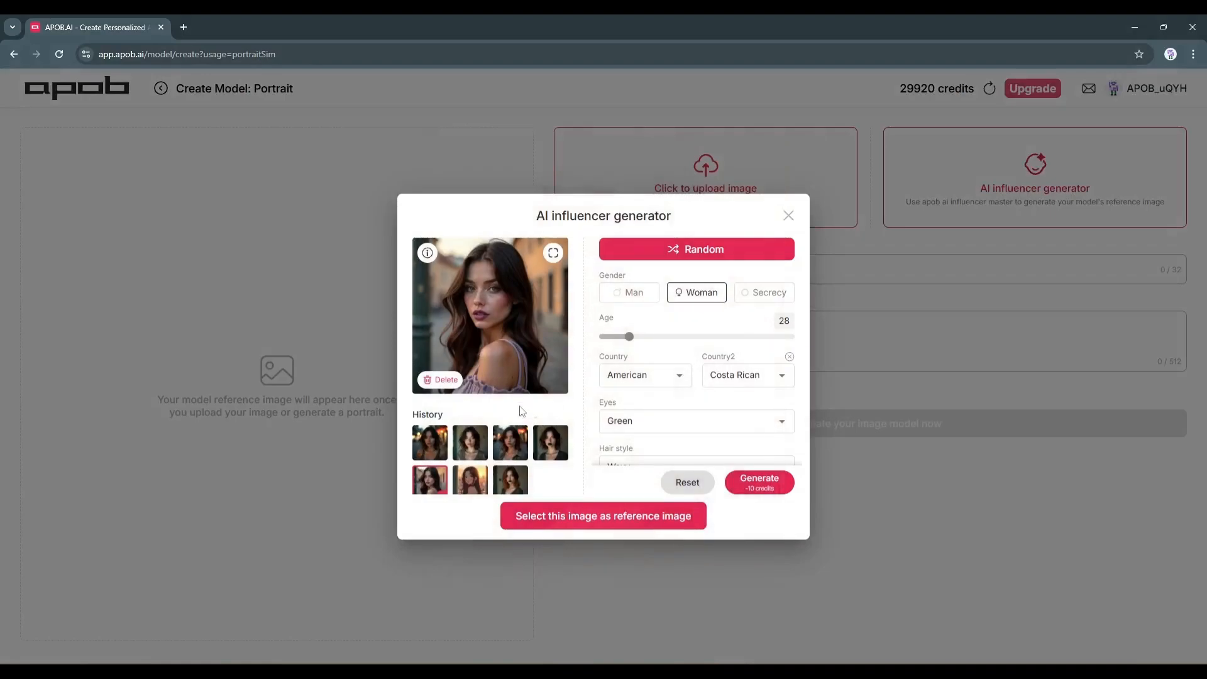
{"action": "left_click", "coordinate": [597, 516]}
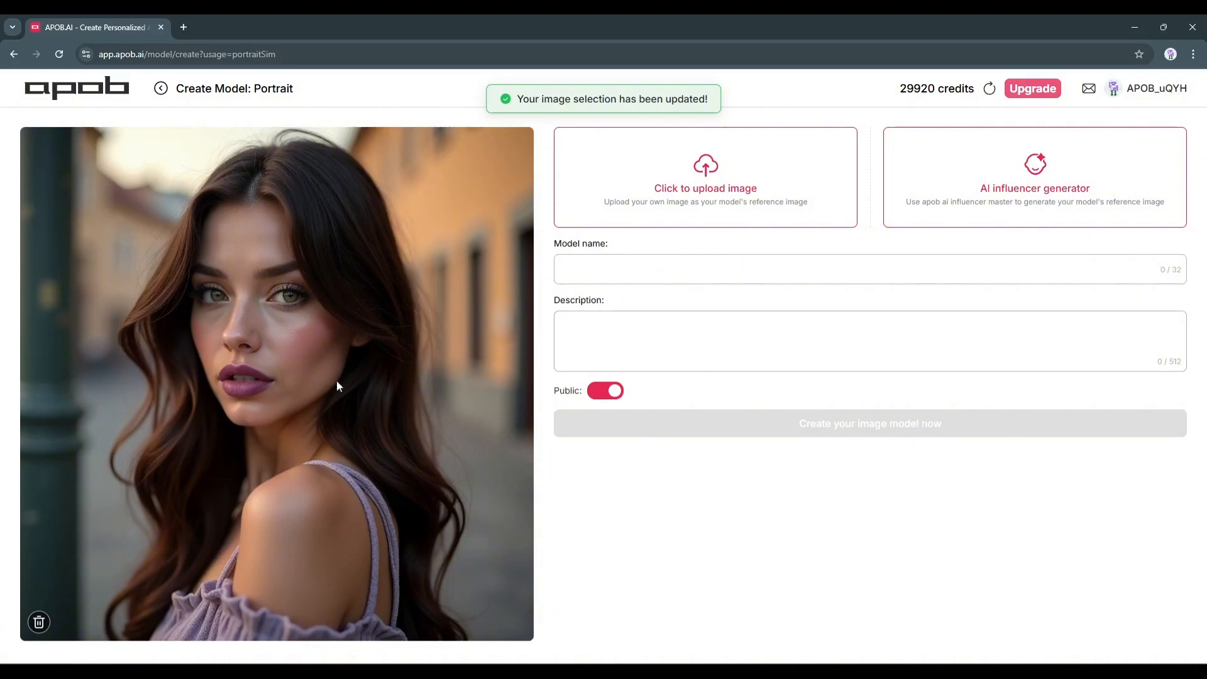
Name the model Sophia and describe her as a stunning young woman with long, vibrant red hair in soft waves and piercing blue eyes
{"action": "left_click", "coordinate": [563, 269]}
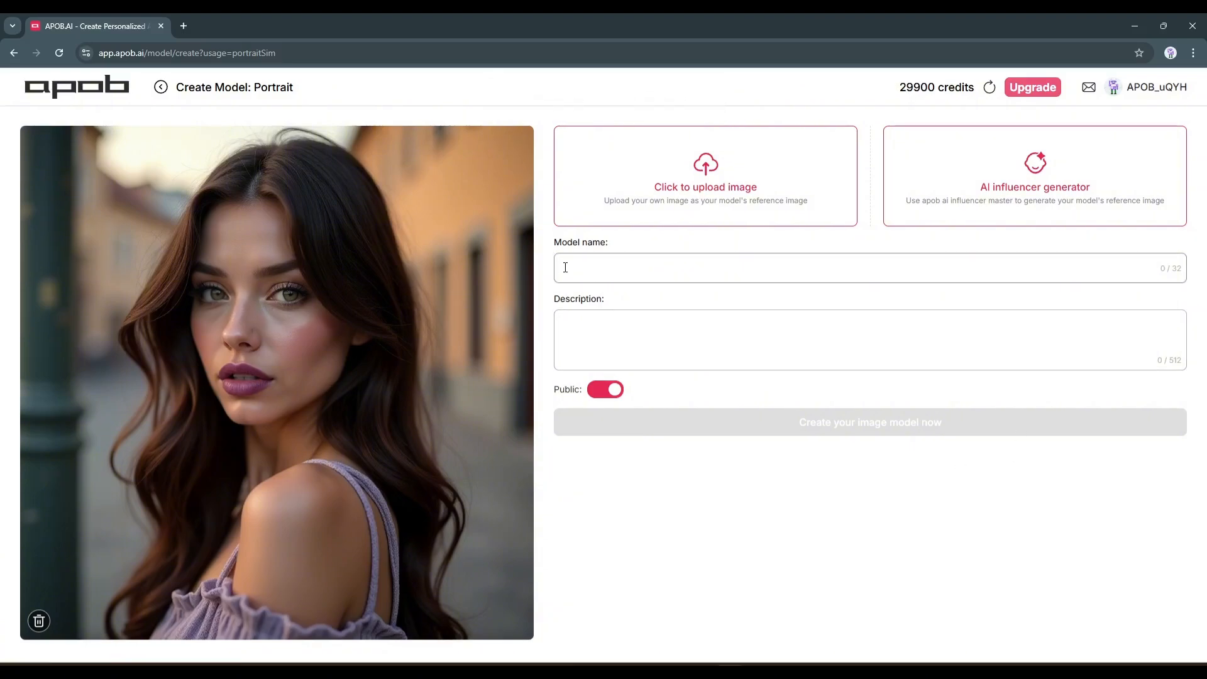
{"action": "type", "text": "Sophia"}
{"action": "left_click", "coordinate": [557, 345]}
{"action": "type", "text": "A stunning young woman with long, vibrant red hair cascading in soft waves over her shoulders, piercing blue eyes."}
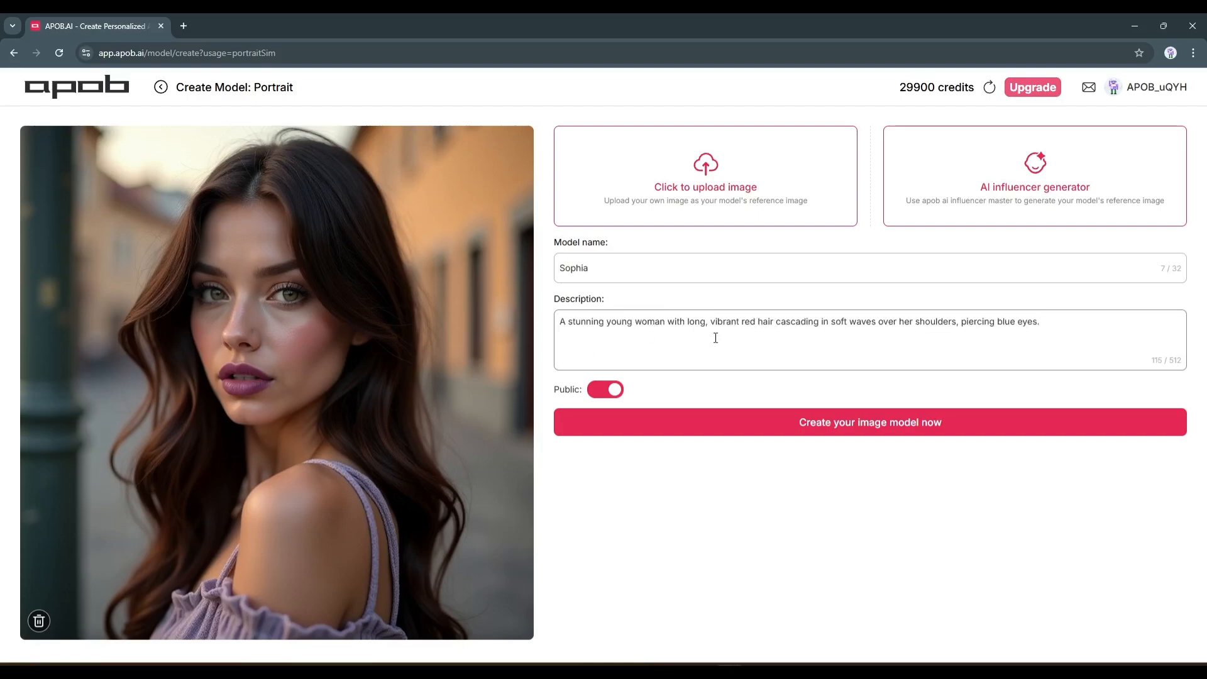
Remove "vibrant red" from the hair description and change the eye color in the text to green
{"action": "double_click", "coordinate": [743, 324]}
{"action": "key", "text": "BackSpace"}
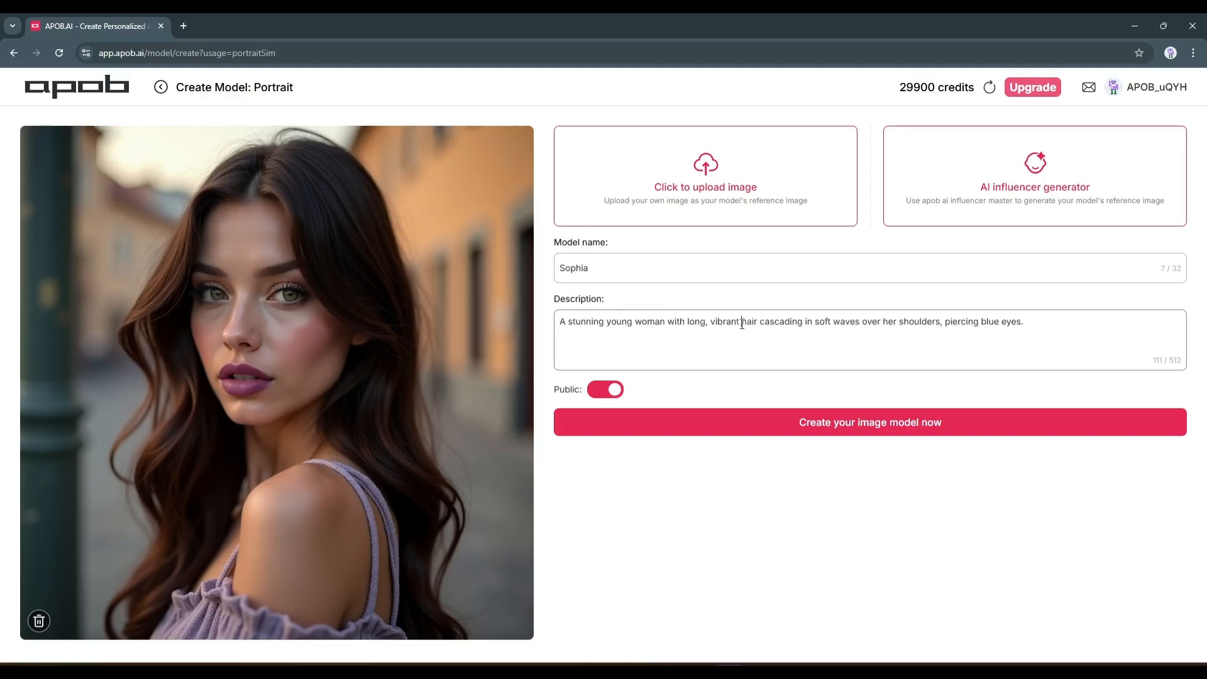
{"action": "double_click", "coordinate": [733, 325]}
{"action": "key", "text": "BackSpace"}
{"action": "key", "text": "BackSpace"}
{"action": "type", "text": ","}
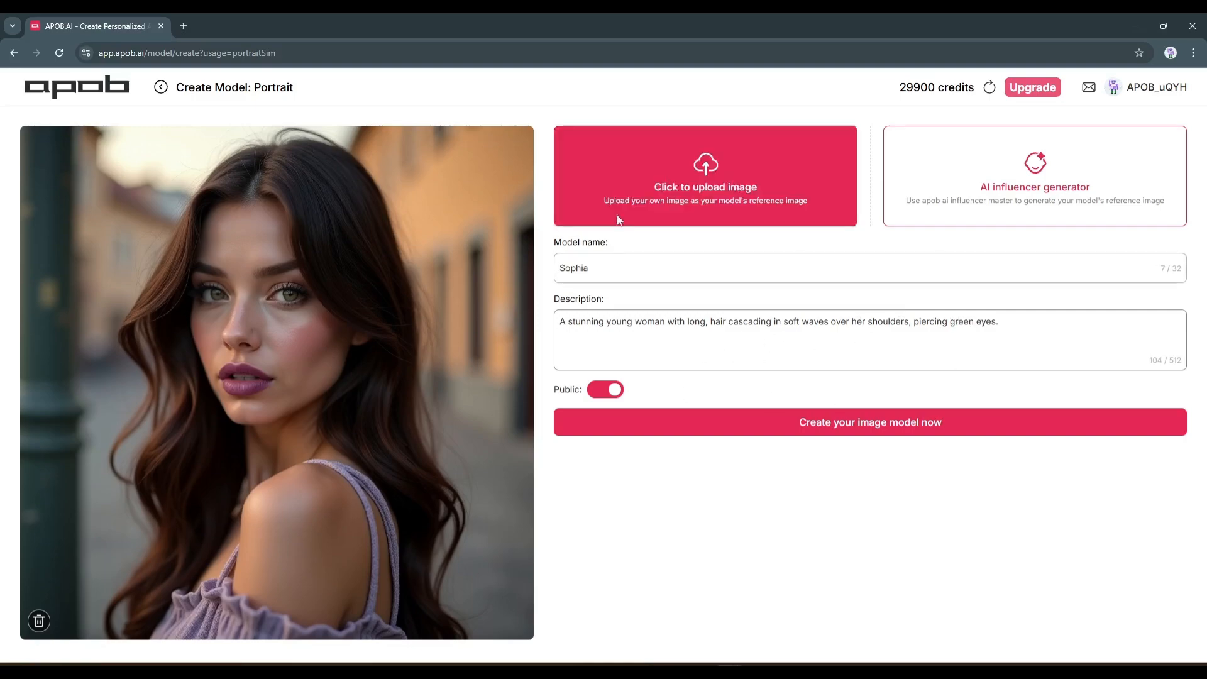
Toggle the model's Public setting, leave it enabled, and create the image model
{"action": "left_click", "coordinate": [567, 395]}
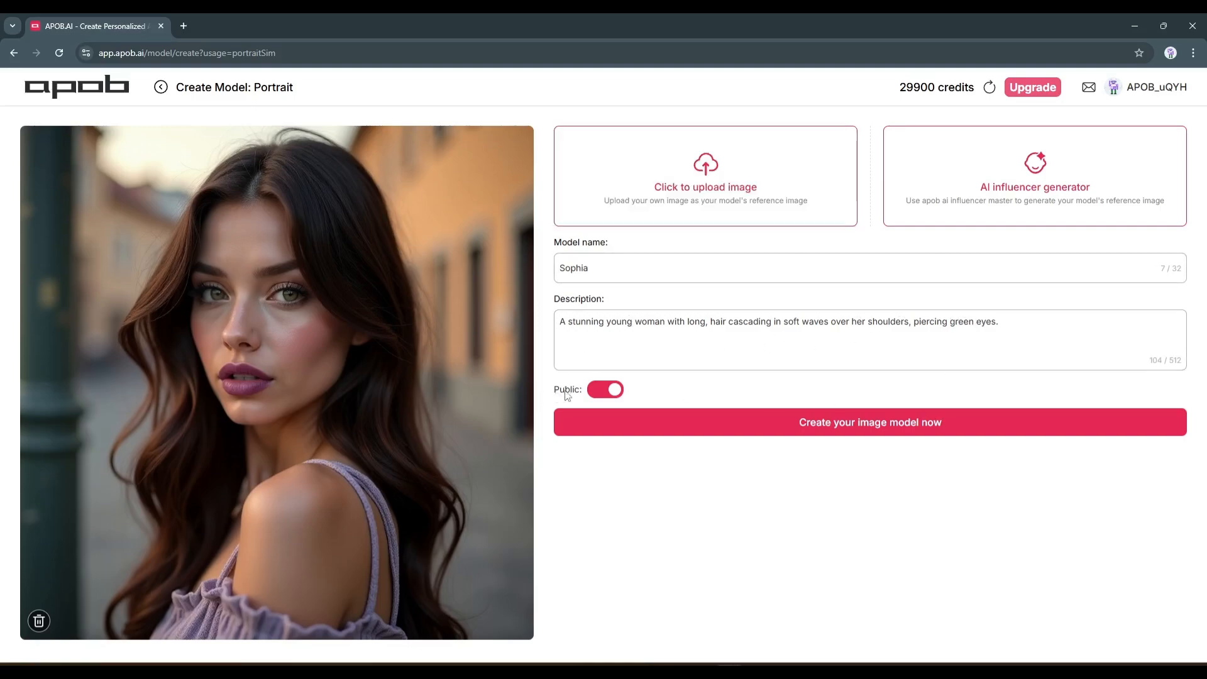
{"action": "left_click", "coordinate": [596, 391]}
{"action": "left_click", "coordinate": [597, 393]}
{"action": "left_click", "coordinate": [619, 392]}
{"action": "left_click", "coordinate": [808, 427]}
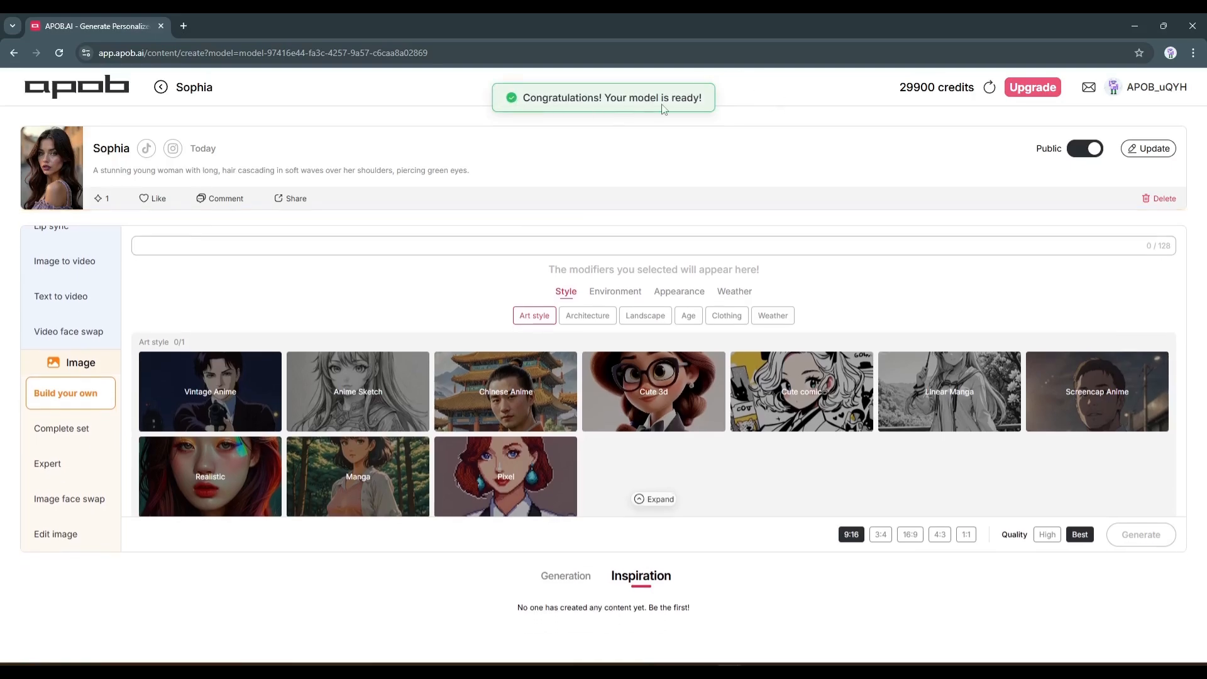
Look through the available video and image tools and the Build your own modifiers from Art style to Weather
{"action": "scroll", "coordinate": [54, 371], "scroll_direction": "up", "scroll_amount": 1}
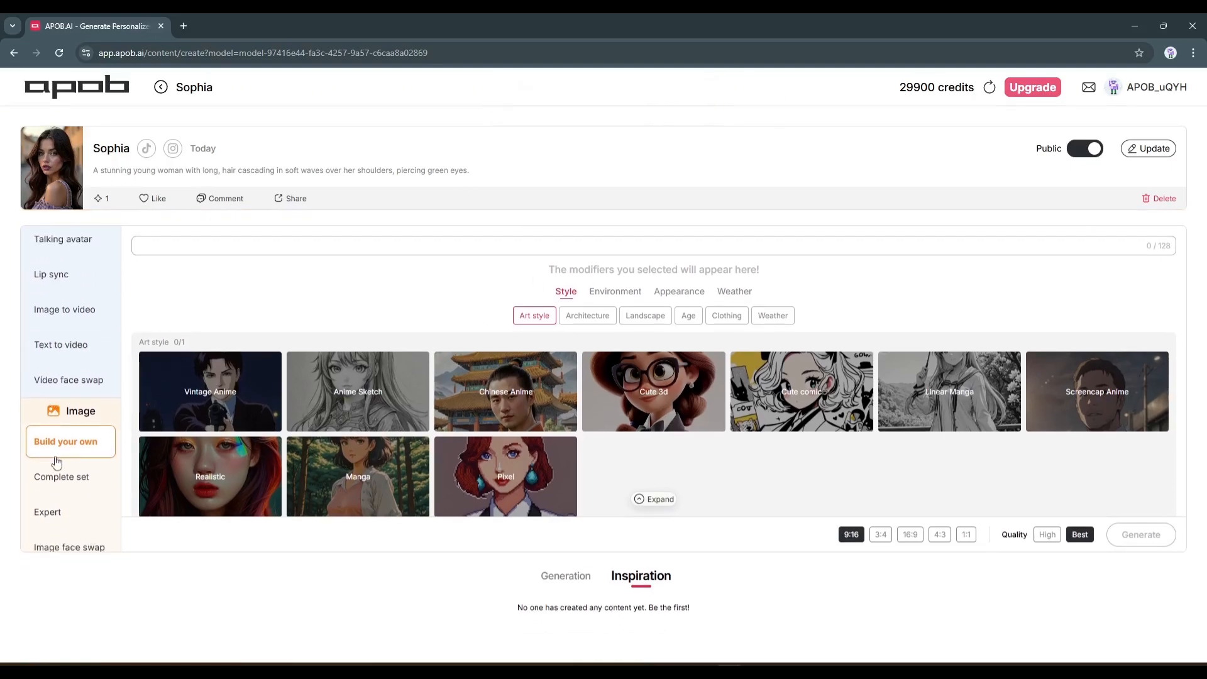
{"action": "scroll", "coordinate": [57, 463], "scroll_direction": "down", "scroll_amount": 1}
{"action": "scroll", "coordinate": [674, 444], "scroll_direction": "down", "scroll_amount": 3}
{"action": "scroll", "coordinate": [662, 431], "scroll_direction": "up", "scroll_amount": 3}
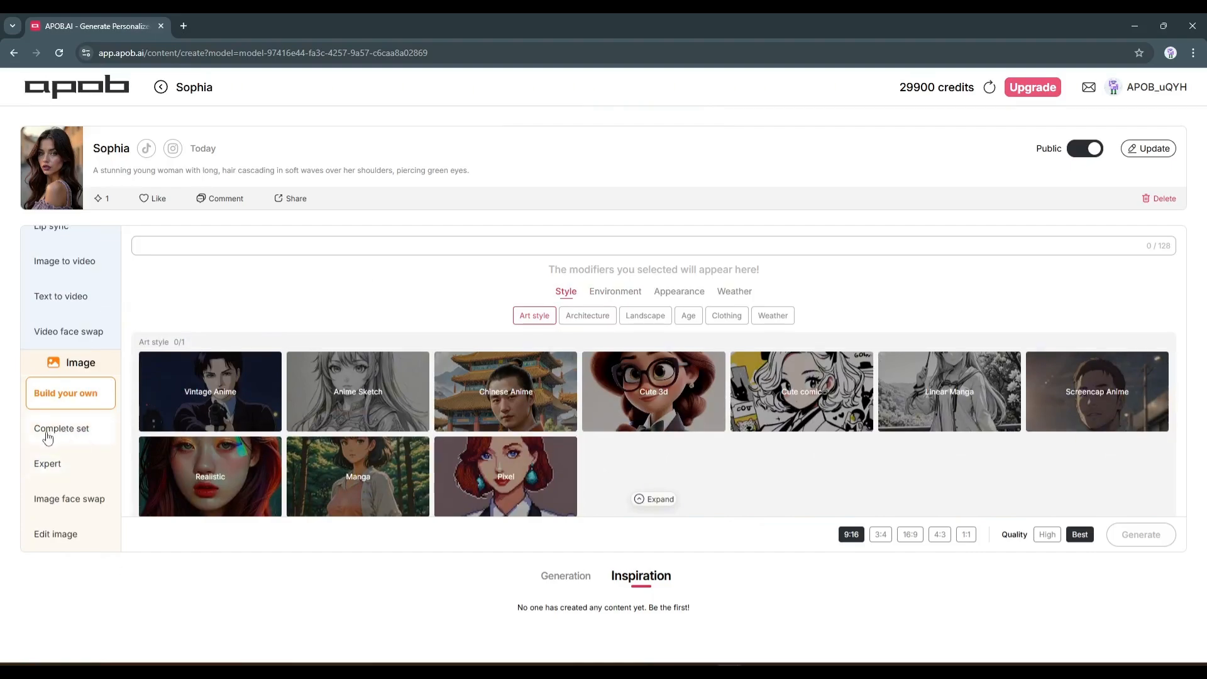
{"action": "scroll", "coordinate": [49, 531], "scroll_direction": "up", "scroll_amount": 2}
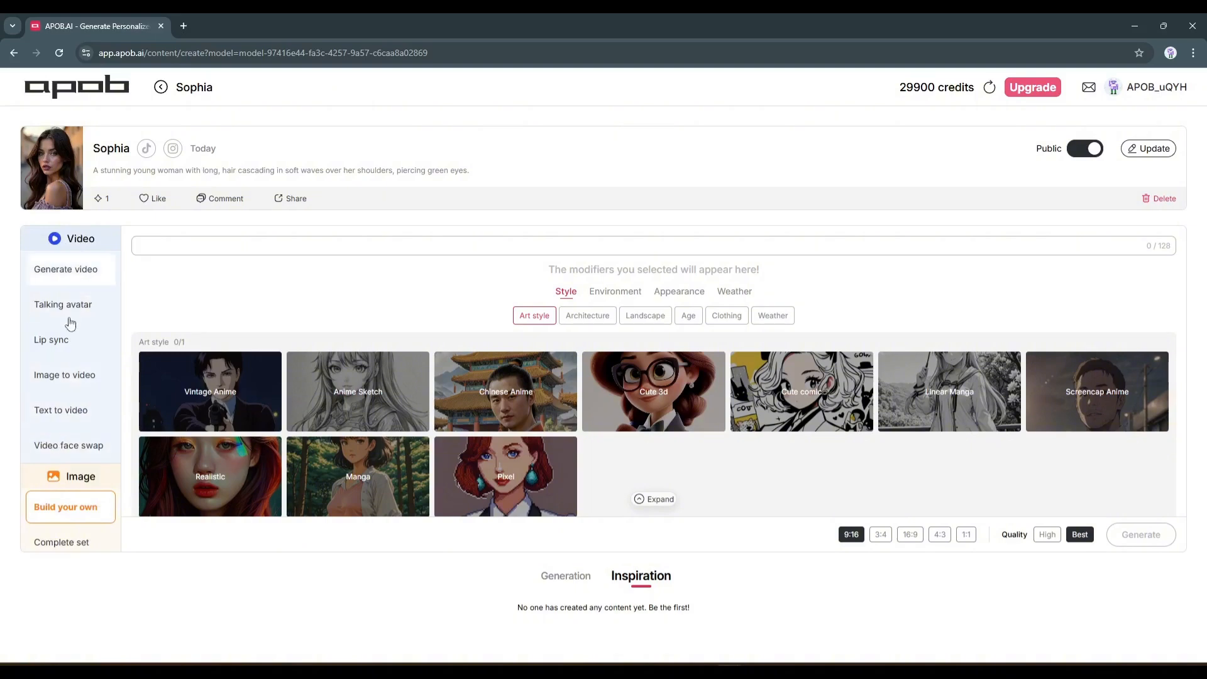
{"action": "scroll", "coordinate": [68, 390], "scroll_direction": "down", "scroll_amount": 2}
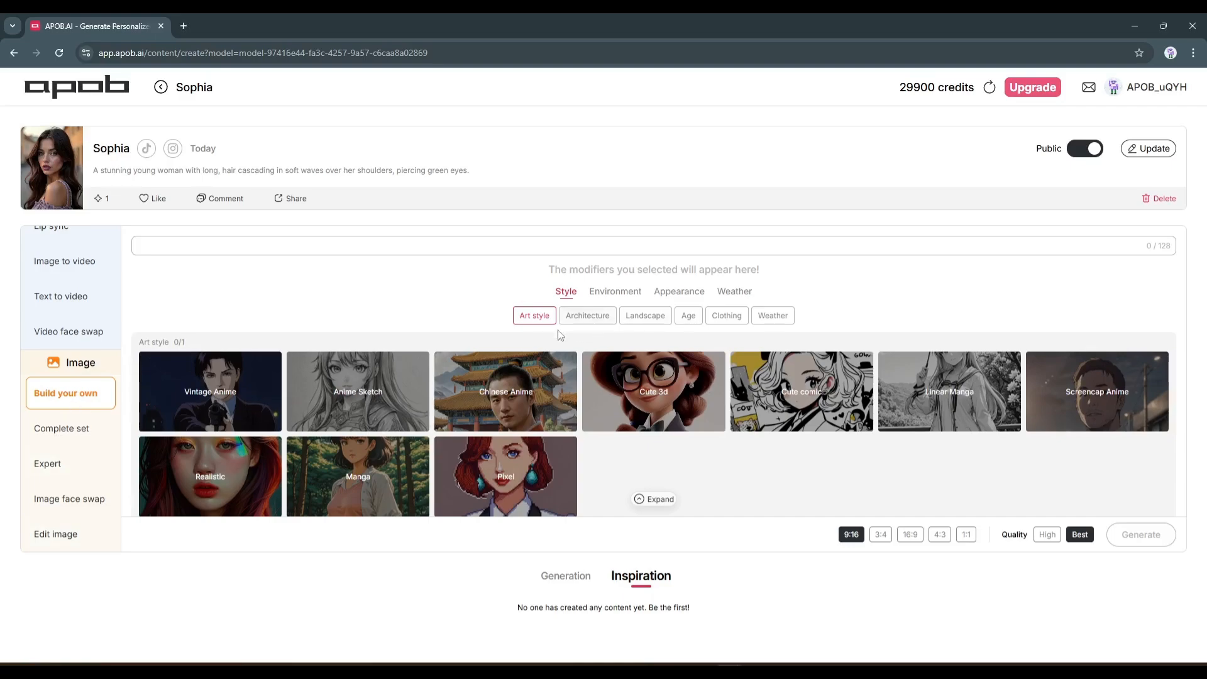
{"action": "scroll", "coordinate": [439, 377], "scroll_direction": "down", "scroll_amount": 8}
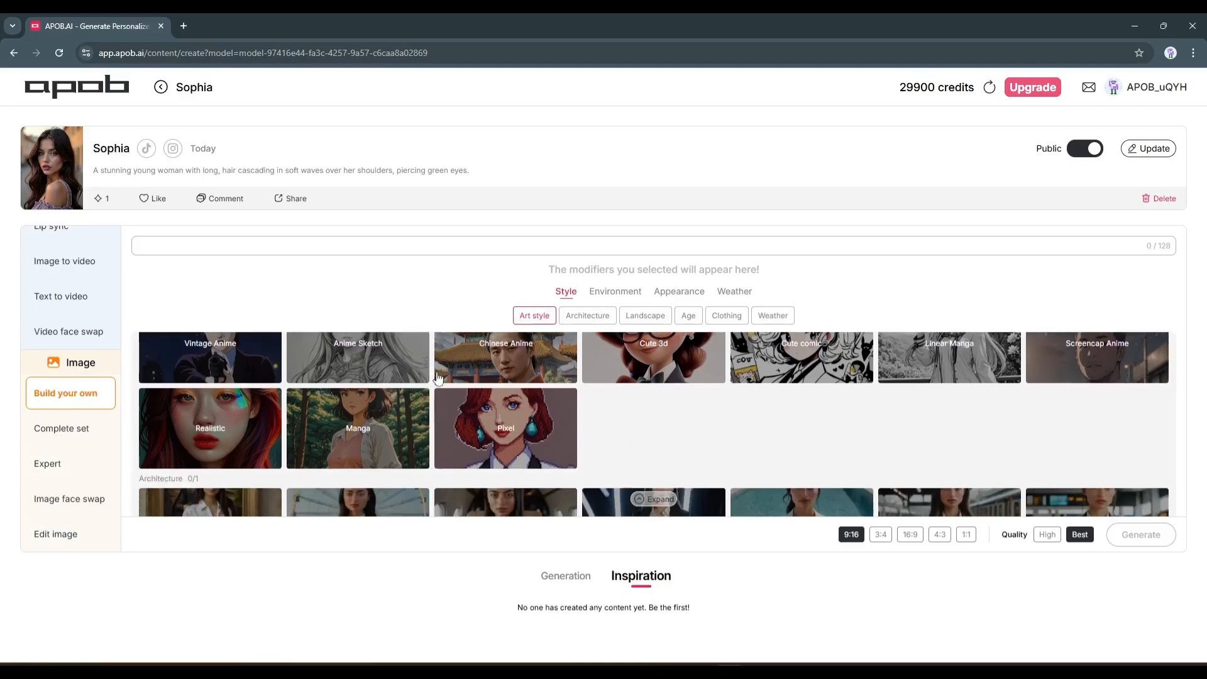
{"action": "scroll", "coordinate": [415, 406], "scroll_direction": "down", "scroll_amount": 5}
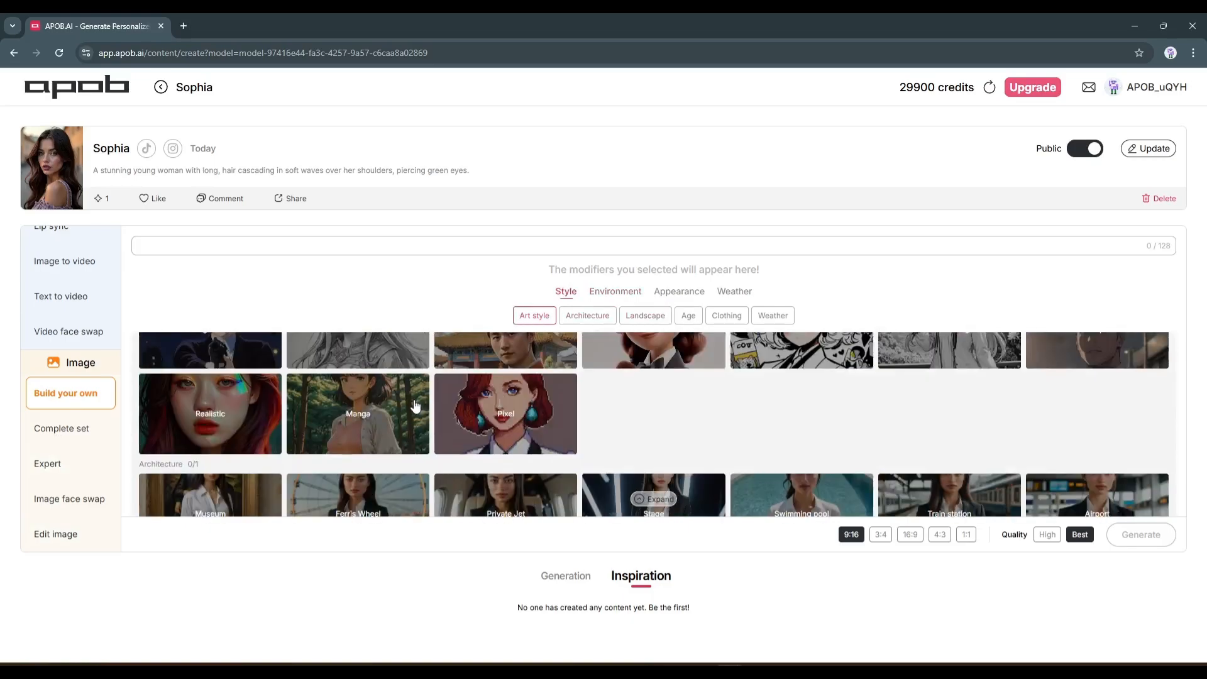
{"action": "scroll", "coordinate": [413, 402], "scroll_direction": "down", "scroll_amount": 2}
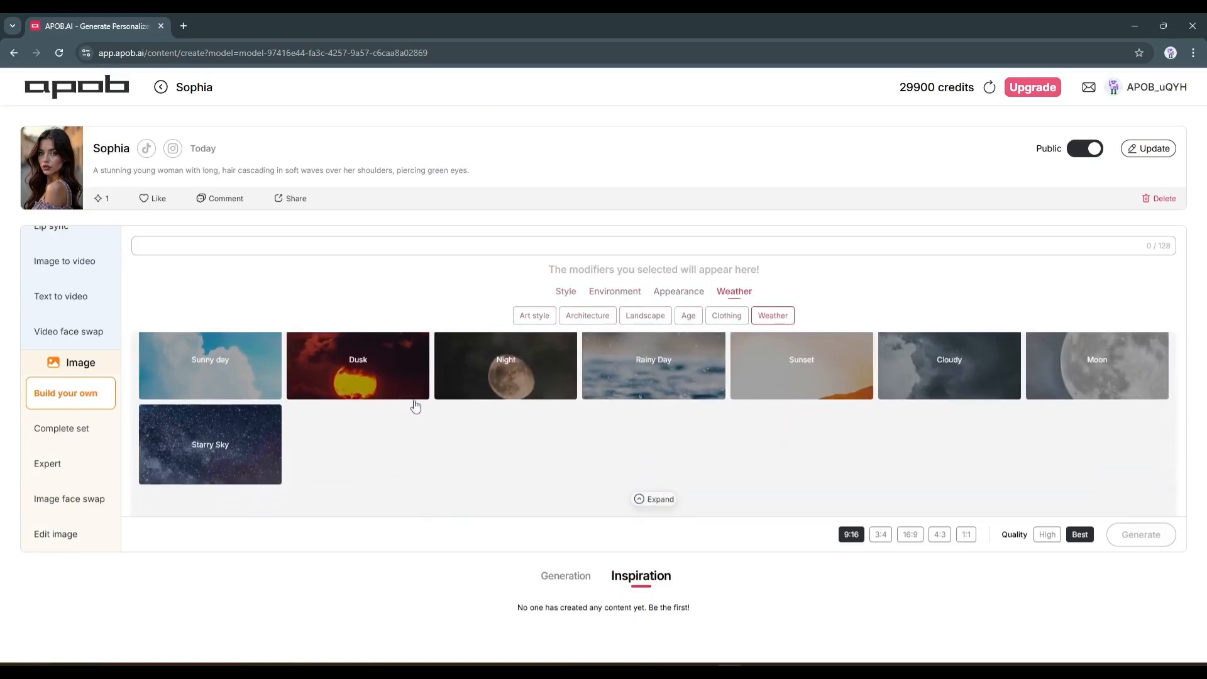
{"action": "scroll", "coordinate": [414, 405], "scroll_direction": "up", "scroll_amount": 6}
{"action": "scroll", "coordinate": [408, 436], "scroll_direction": "up", "scroll_amount": 5}
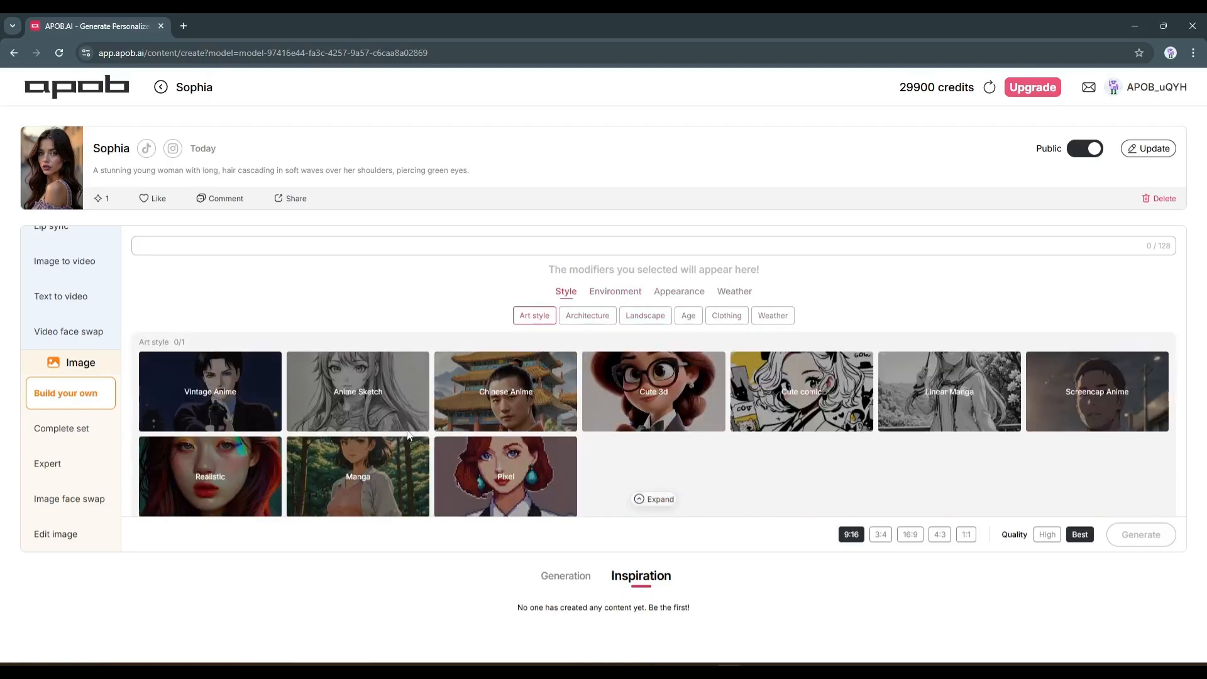
Add the Realistic art style as a modifier for the image
{"action": "scroll", "coordinate": [389, 380], "scroll_direction": "down", "scroll_amount": 1}
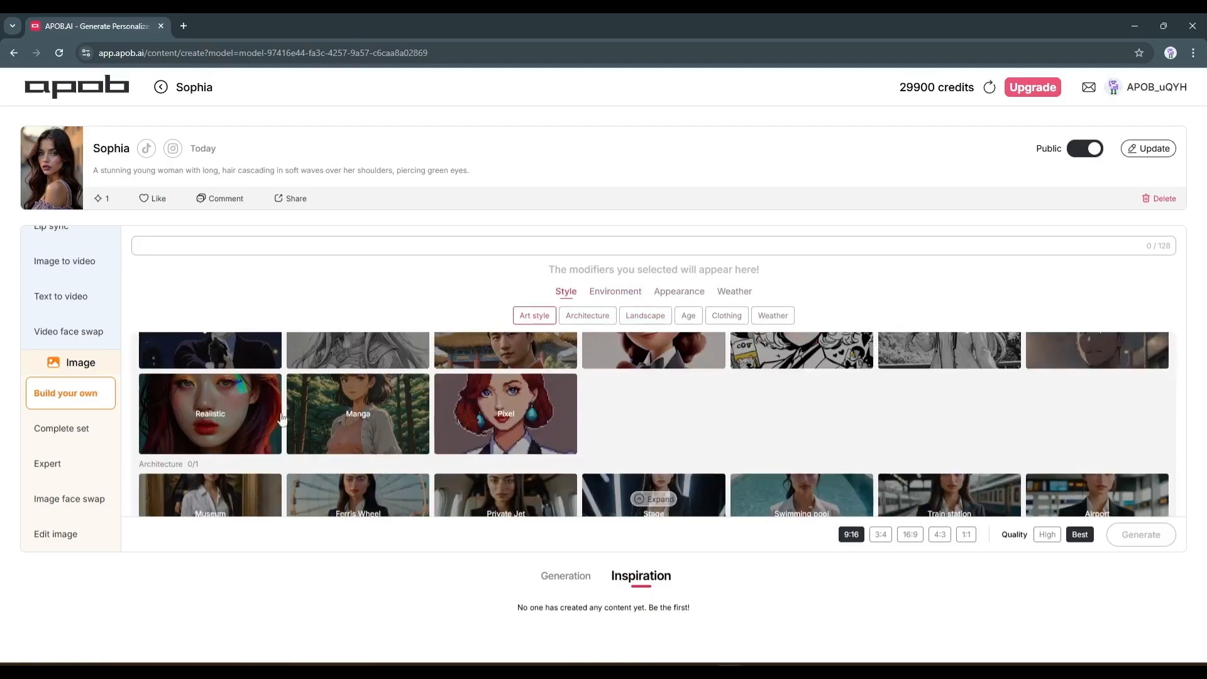
{"action": "scroll", "coordinate": [236, 438], "scroll_direction": "up", "scroll_amount": 1}
{"action": "left_click", "coordinate": [232, 482]}
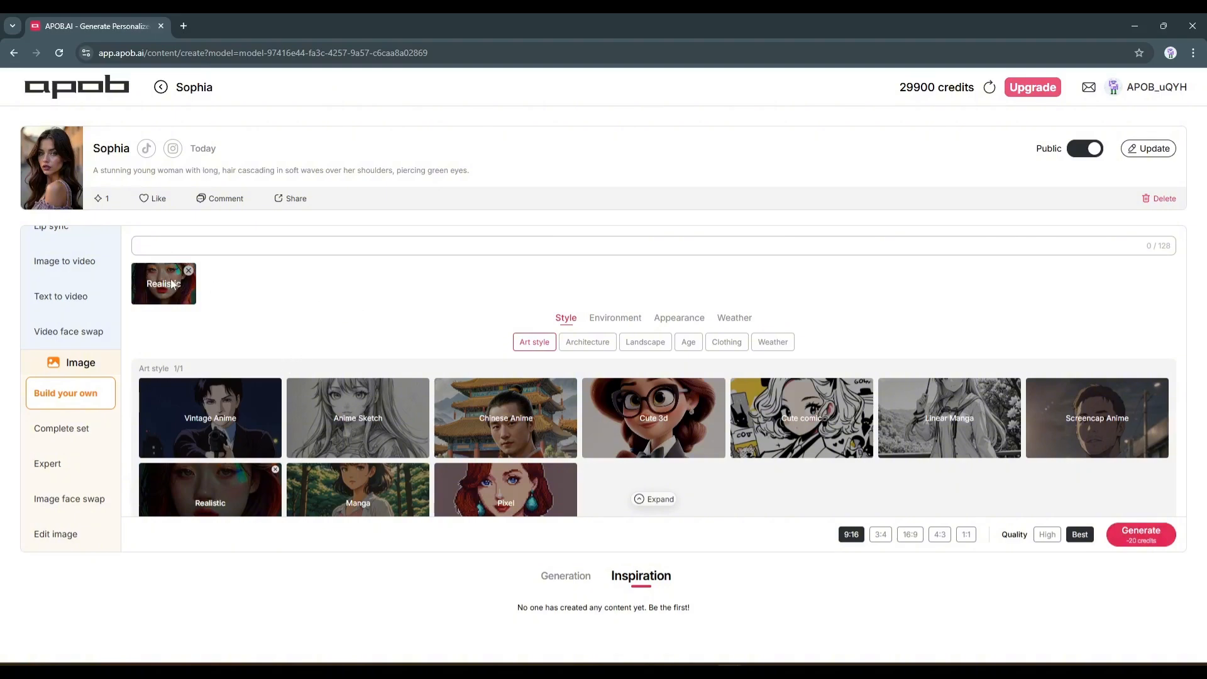
Add the Cafe setting from the Architecture modifiers to the image
{"action": "scroll", "coordinate": [315, 478], "scroll_direction": "down", "scroll_amount": 2}
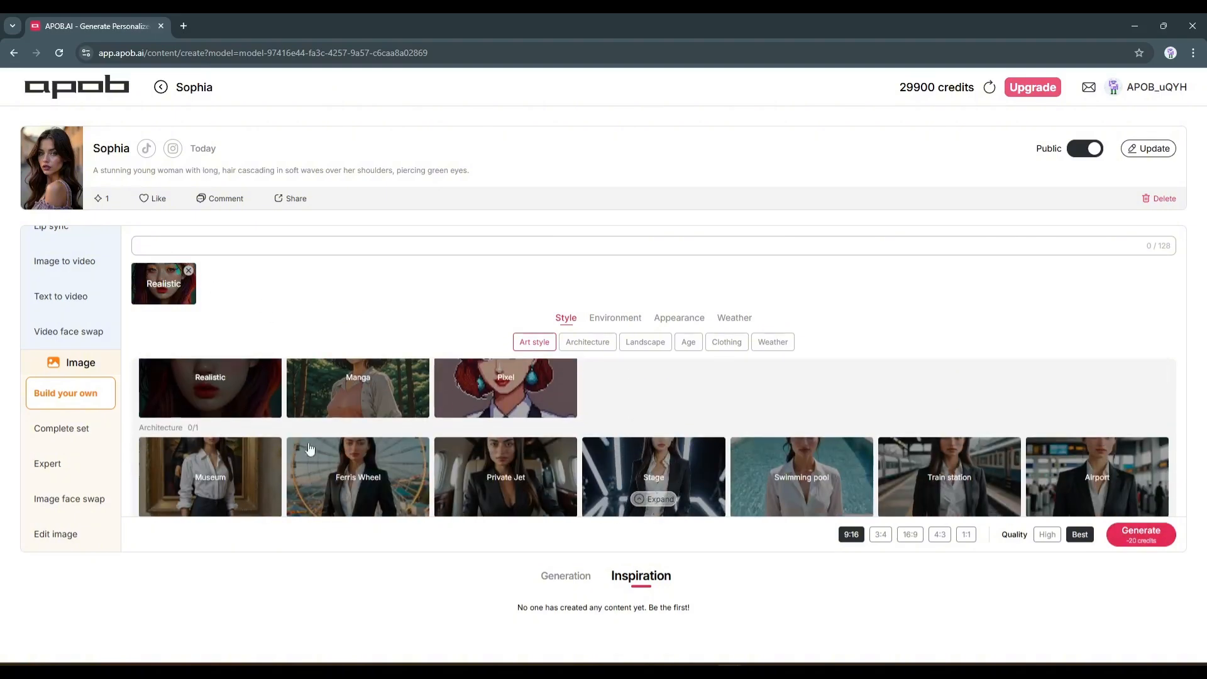
{"action": "scroll", "coordinate": [269, 435], "scroll_direction": "down", "scroll_amount": 1}
{"action": "scroll", "coordinate": [377, 465], "scroll_direction": "down", "scroll_amount": 2}
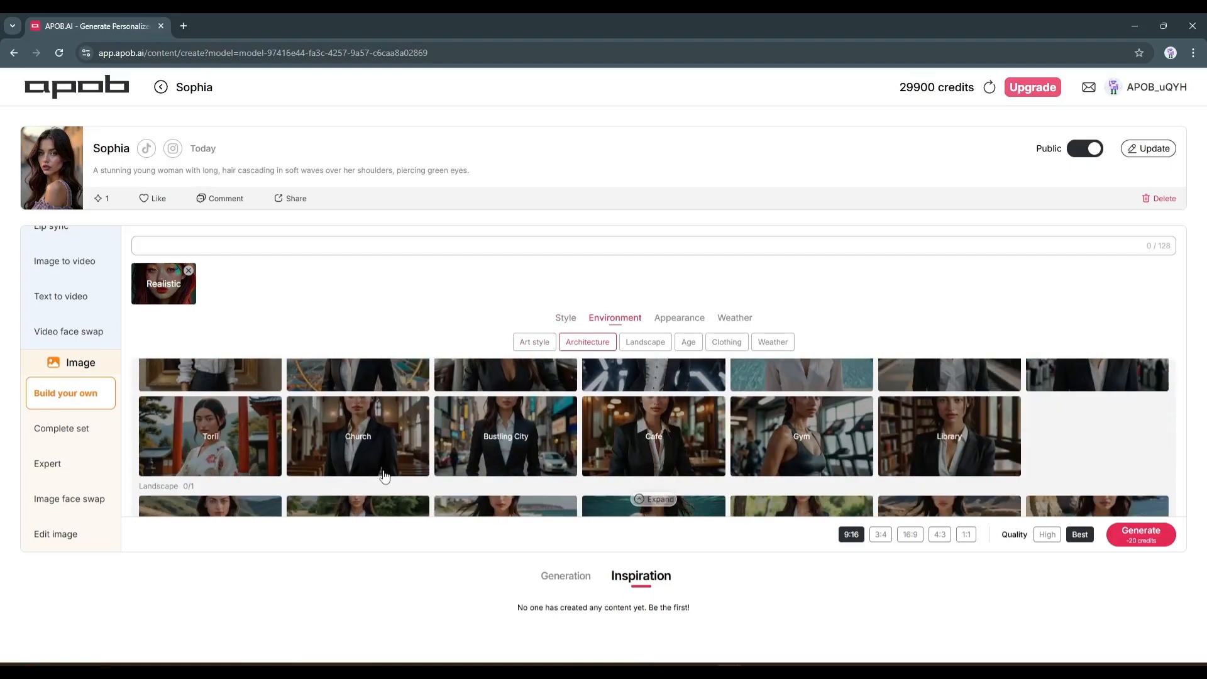
{"action": "scroll", "coordinate": [384, 473], "scroll_direction": "up", "scroll_amount": 4}
{"action": "scroll", "coordinate": [383, 475], "scroll_direction": "down", "scroll_amount": 2}
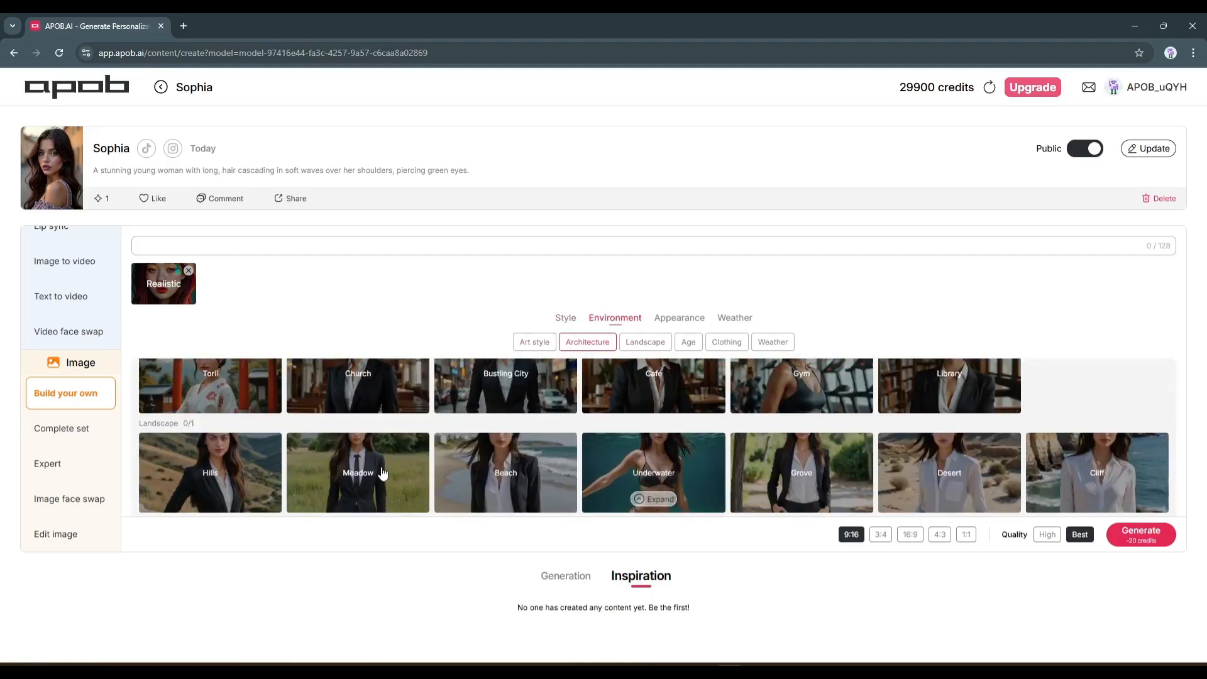
{"action": "scroll", "coordinate": [534, 474], "scroll_direction": "down", "scroll_amount": 2}
{"action": "scroll", "coordinate": [748, 417], "scroll_direction": "up", "scroll_amount": 1}
{"action": "left_click", "coordinate": [671, 438]}
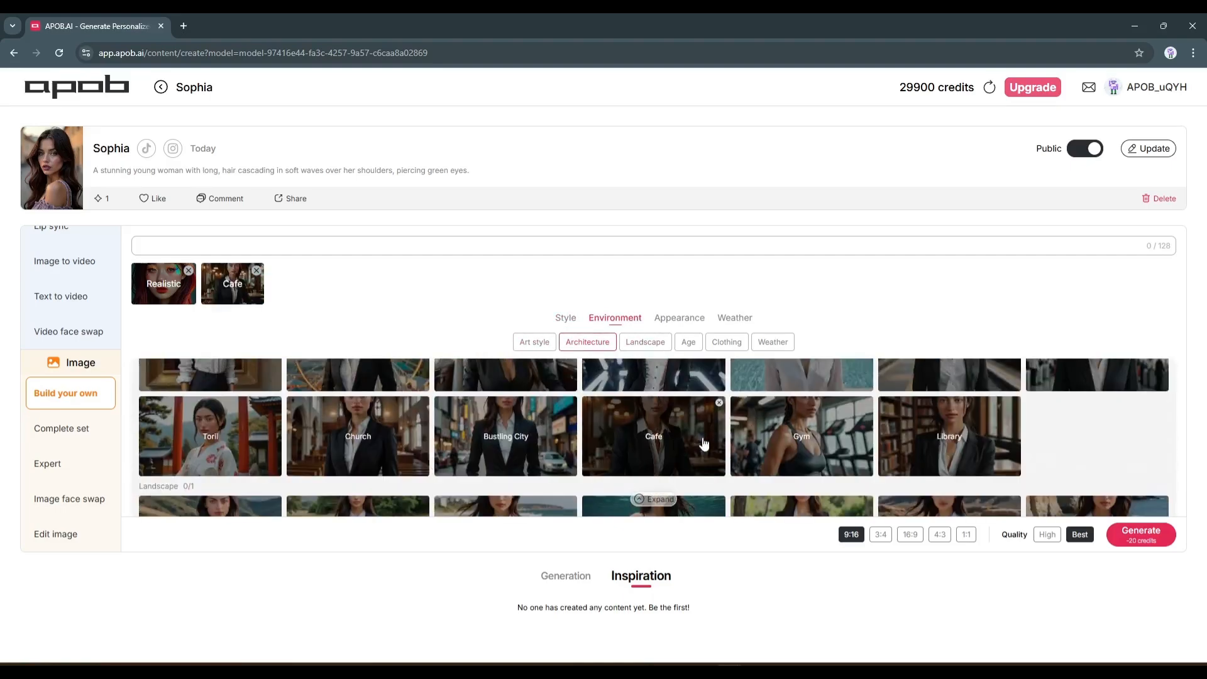
Add the Casual outfit from the Clothing modifiers to the image
{"action": "scroll", "coordinate": [528, 379], "scroll_direction": "down", "scroll_amount": 5}
{"action": "scroll", "coordinate": [255, 407], "scroll_direction": "up", "scroll_amount": 1}
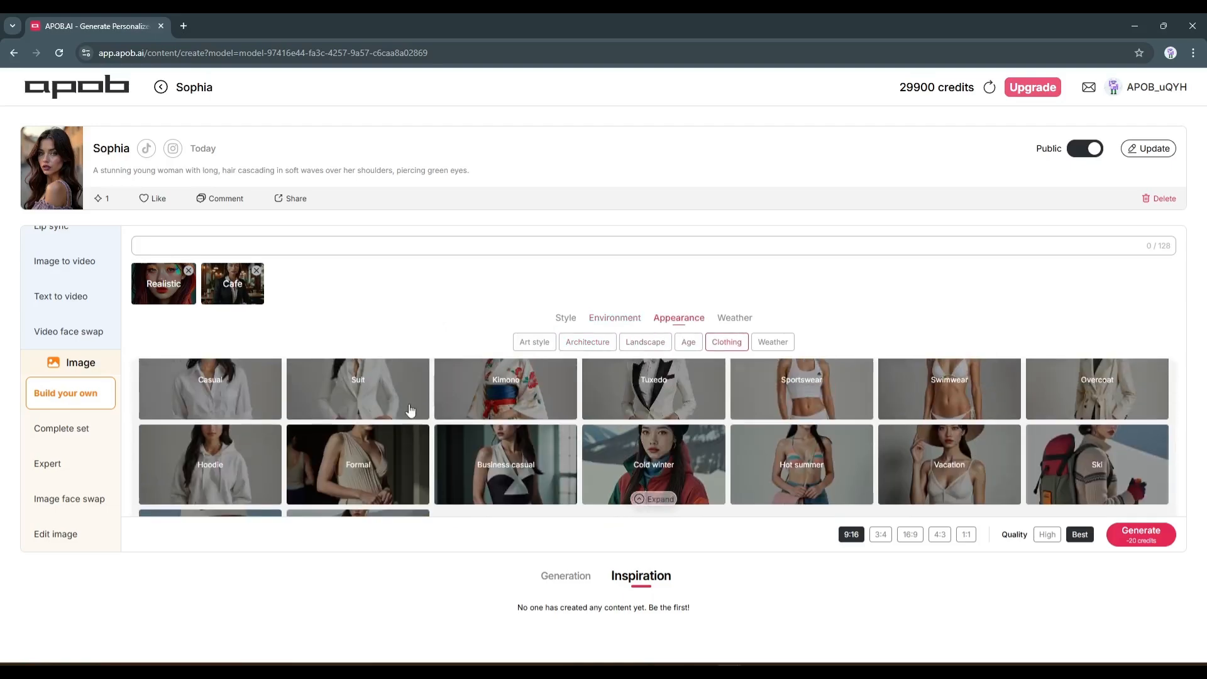
{"action": "scroll", "coordinate": [1132, 437], "scroll_direction": "down", "scroll_amount": 1}
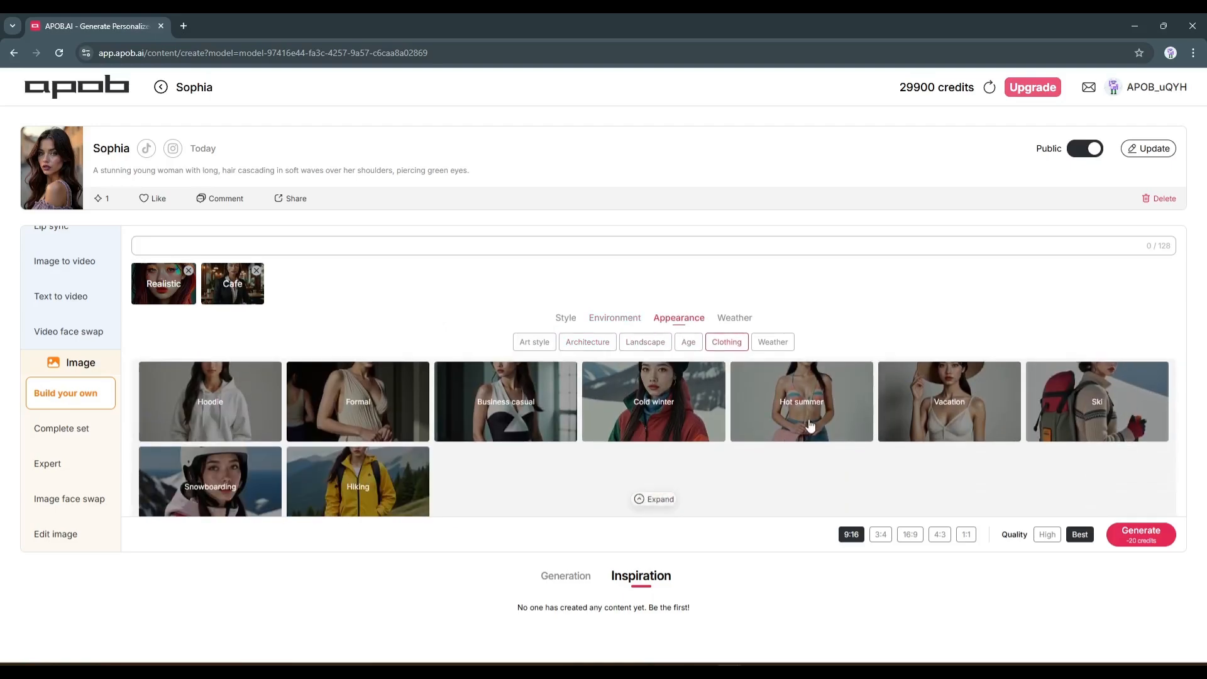
{"action": "scroll", "coordinate": [377, 479], "scroll_direction": "up", "scroll_amount": 2}
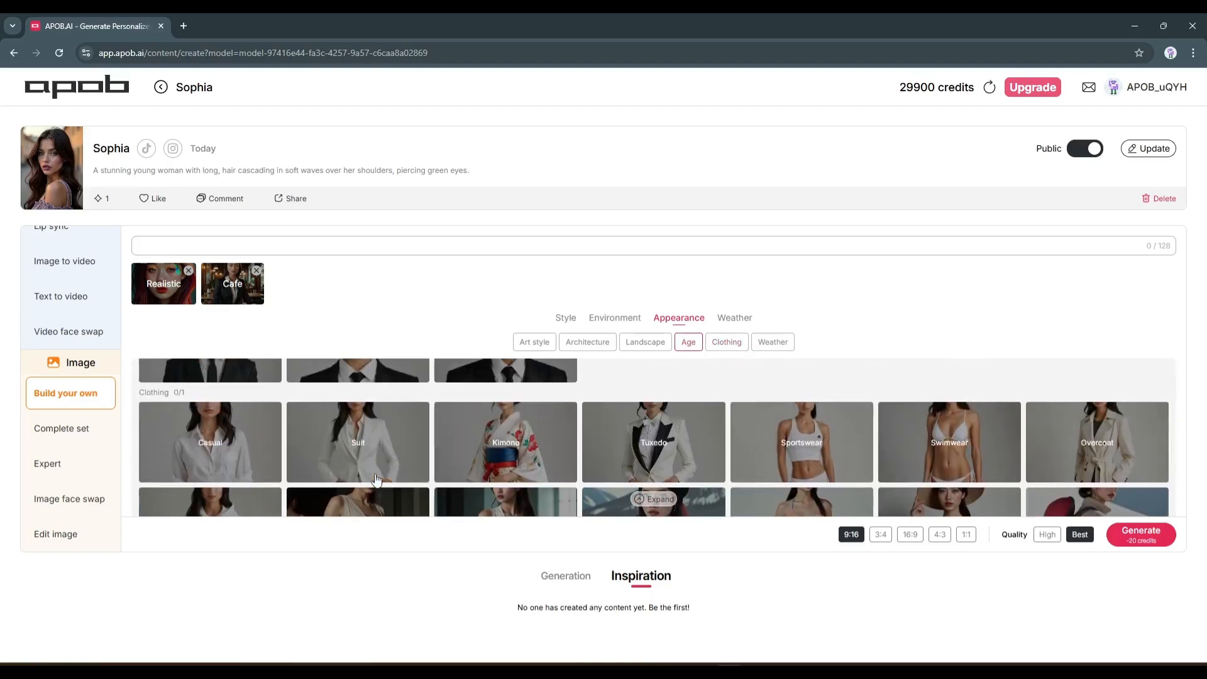
{"action": "left_click", "coordinate": [233, 467]}
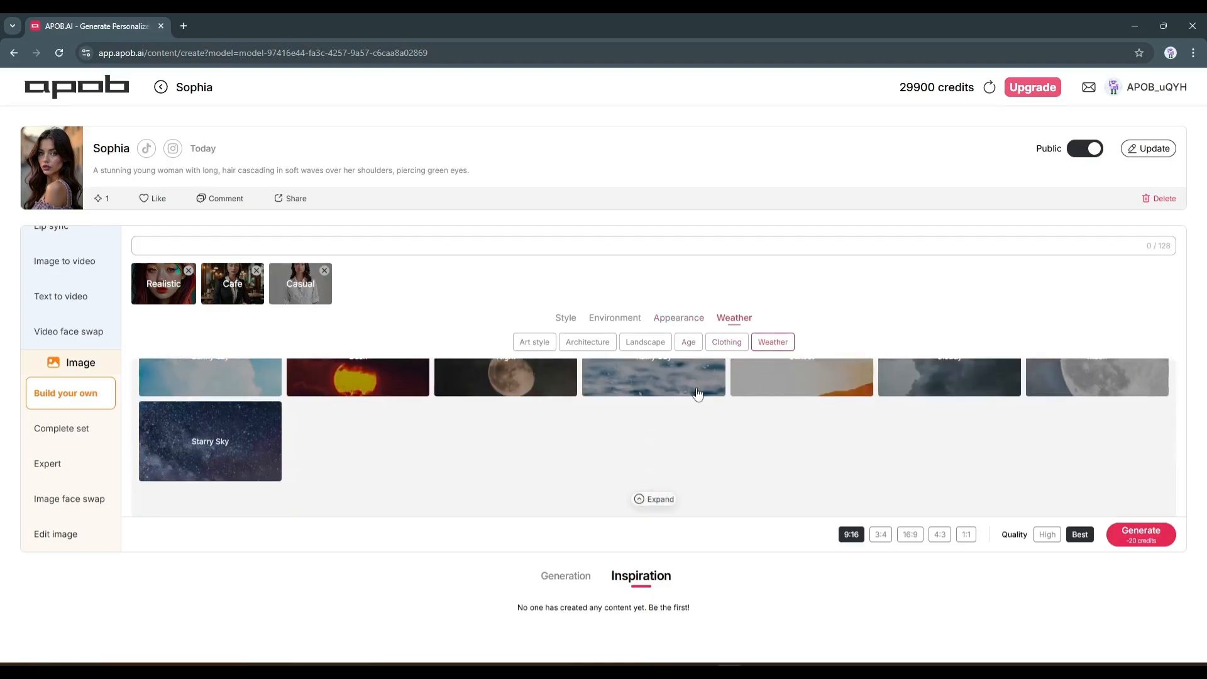
Set the aspect ratio to 3:4 and the quality to Best, and generate the images
{"action": "scroll", "coordinate": [691, 481], "scroll_direction": "up", "scroll_amount": 1}
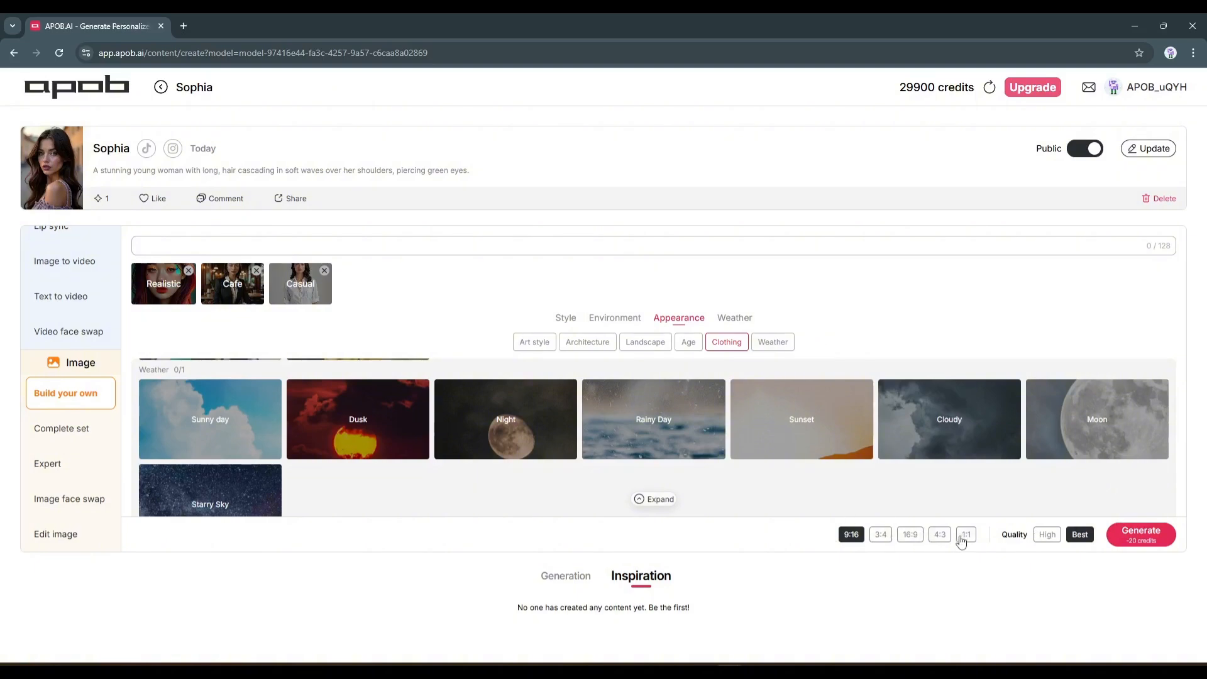
{"action": "left_click", "coordinate": [881, 536]}
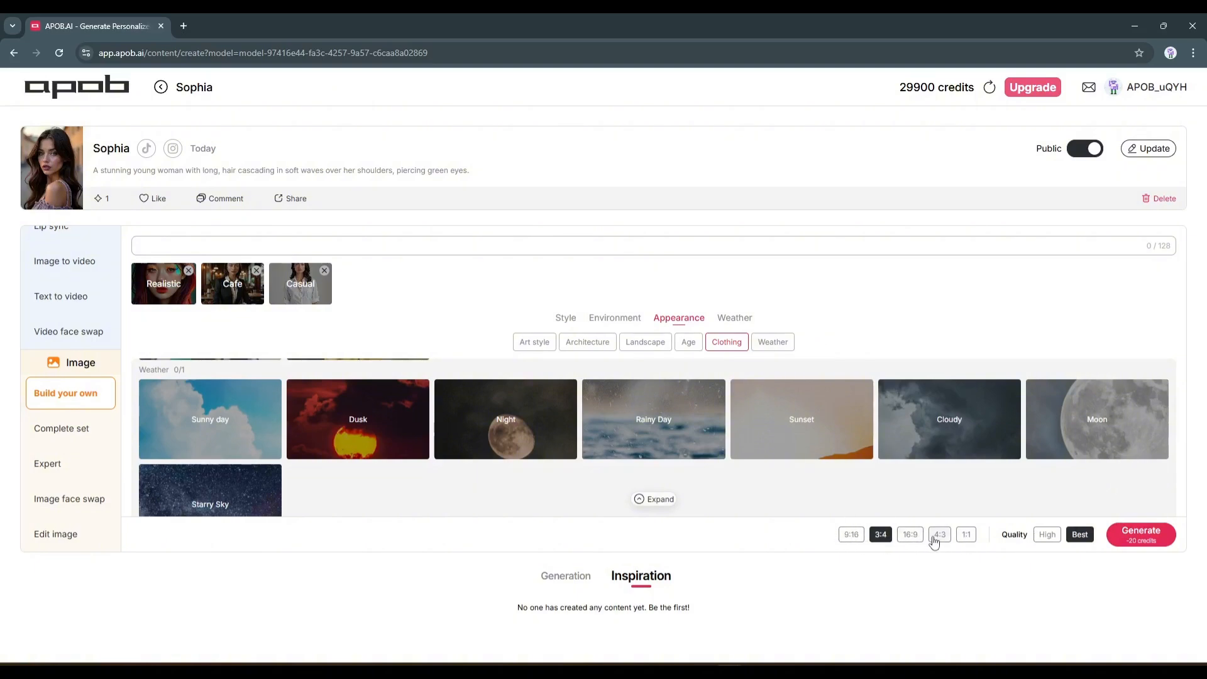
{"action": "left_click", "coordinate": [939, 534]}
{"action": "left_click", "coordinate": [881, 534]}
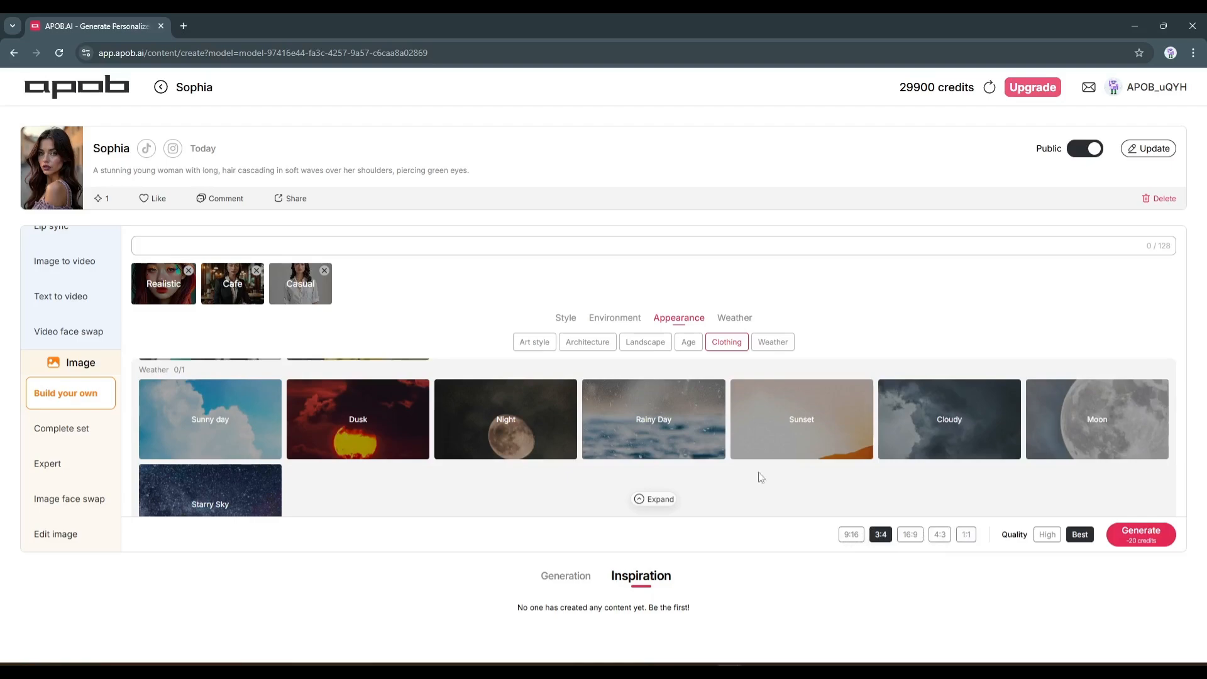
{"action": "left_click", "coordinate": [1041, 535]}
{"action": "left_click", "coordinate": [1083, 535]}
{"action": "left_click", "coordinate": [1141, 534]}
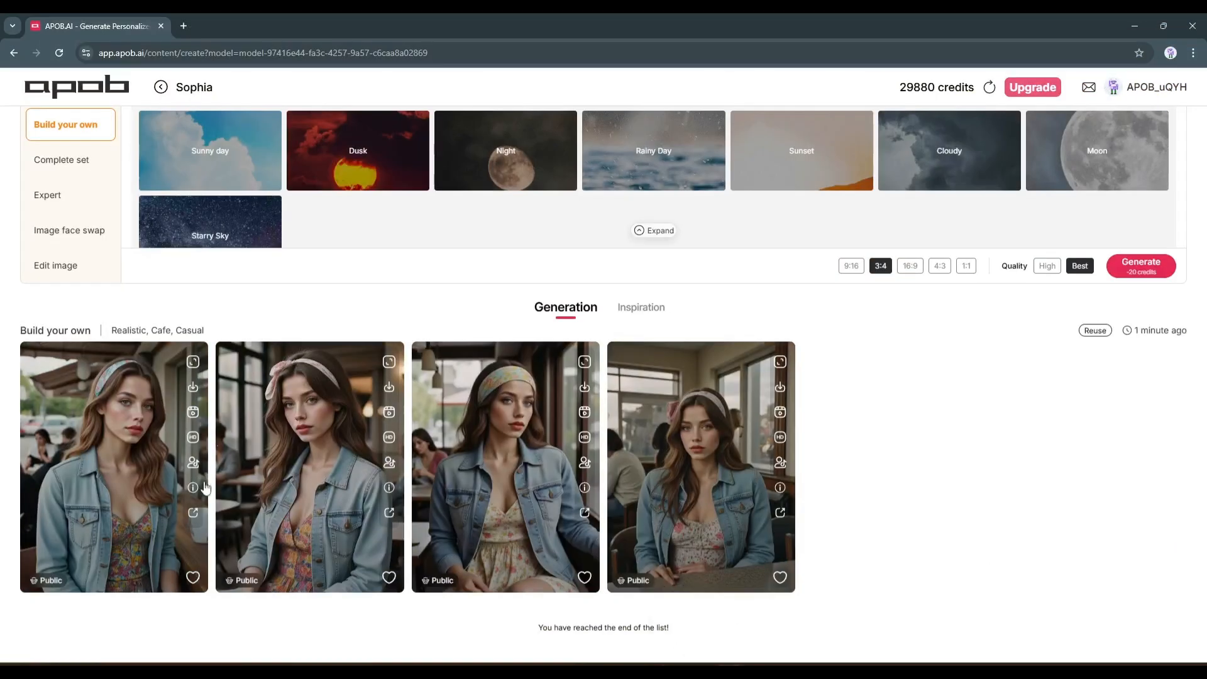
View the generated cafe portraits with the pink and the yellow floral headbands at full size, closing each preview
{"action": "left_click", "coordinate": [127, 458]}
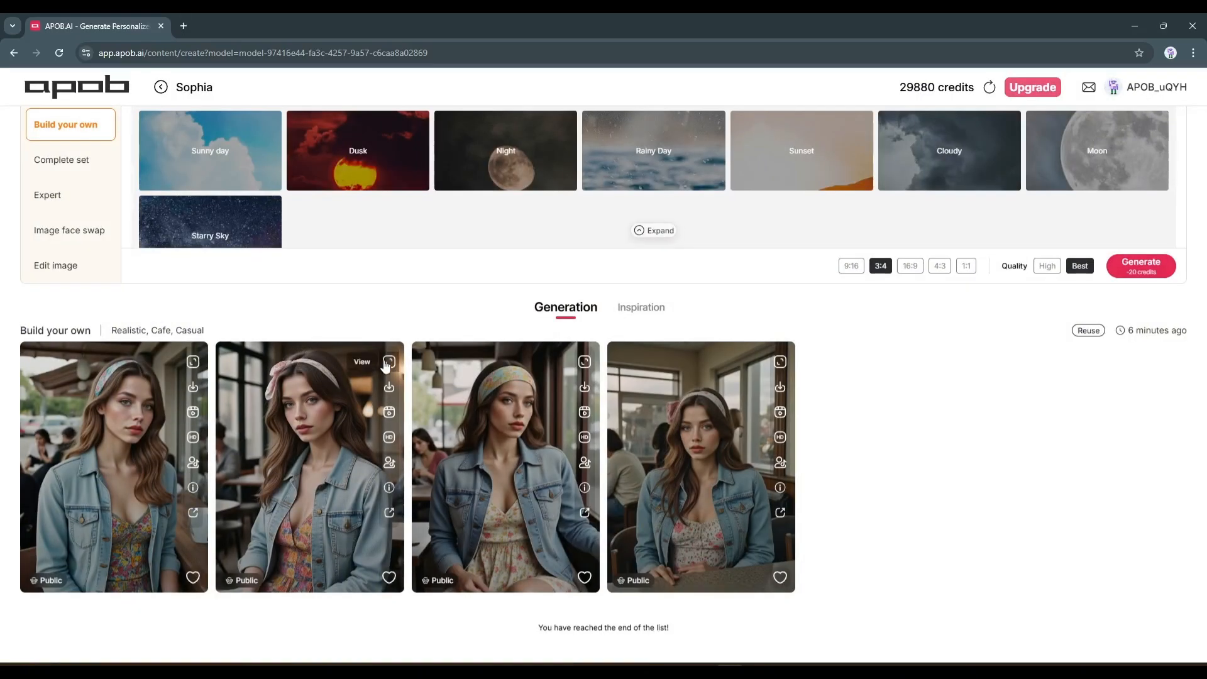
{"action": "left_click", "coordinate": [359, 358]}
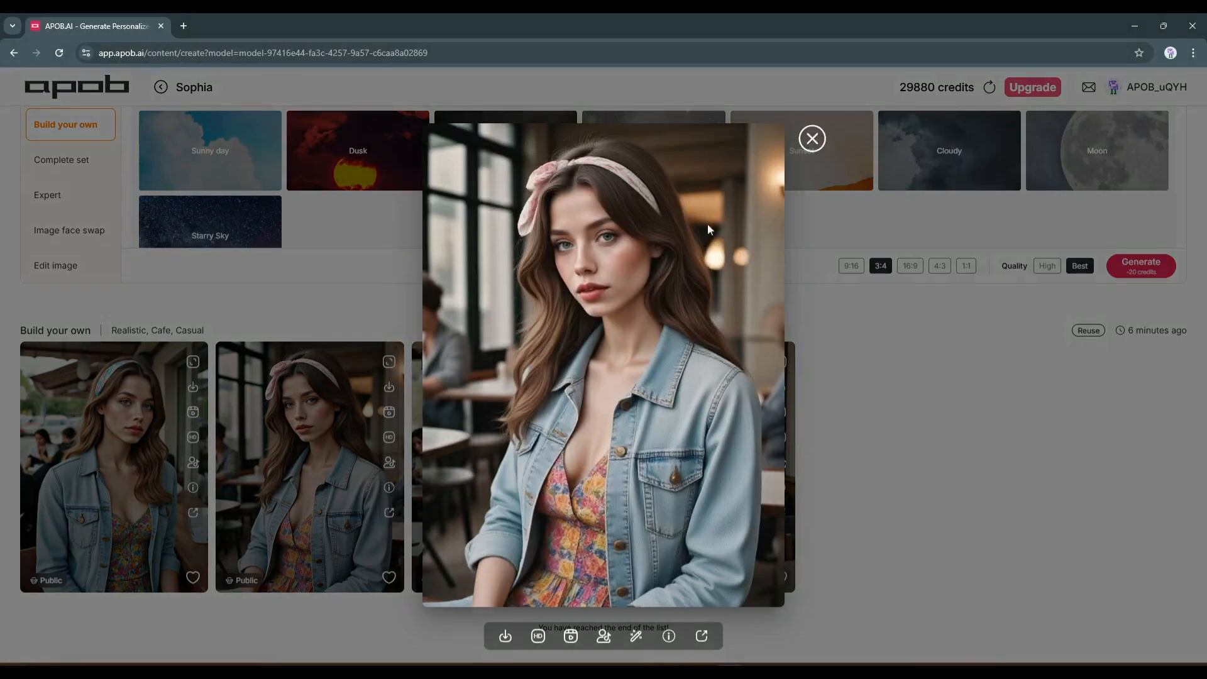
{"action": "left_click", "coordinate": [812, 138]}
{"action": "left_click", "coordinate": [584, 363]}
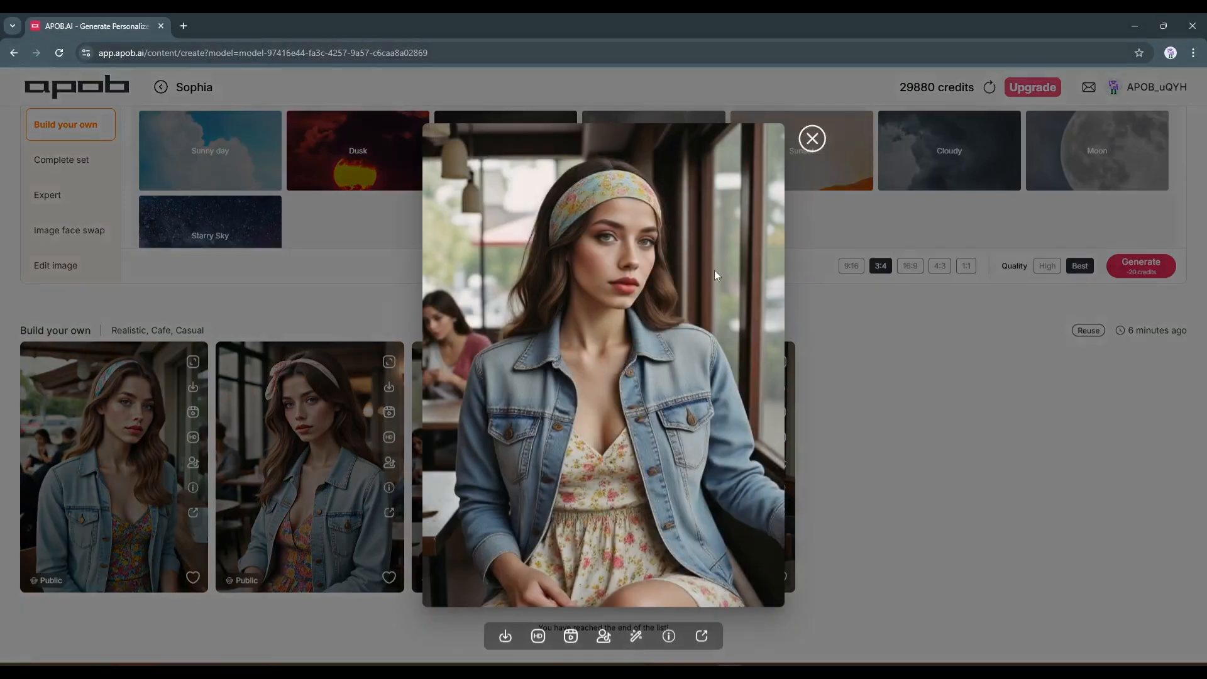
{"action": "left_click", "coordinate": [812, 138]}
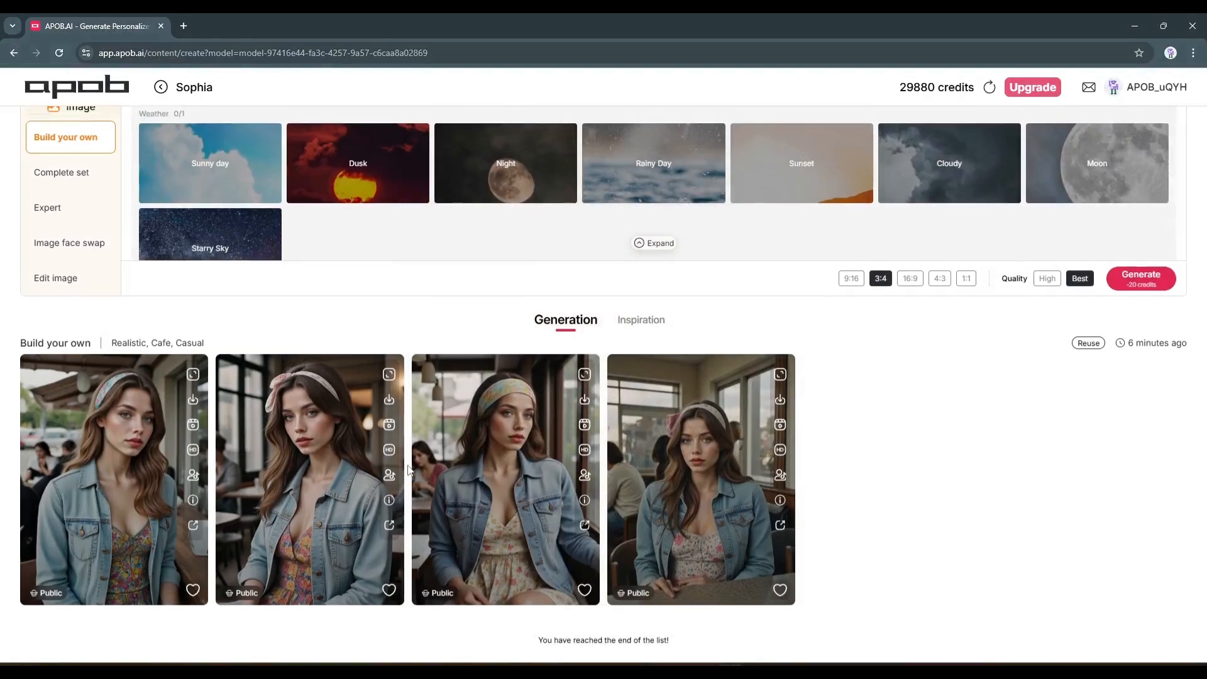
Switch the image generation mode from Build your own to Complete set
{"action": "scroll", "coordinate": [408, 470], "scroll_direction": "up", "scroll_amount": 3}
{"action": "scroll", "coordinate": [407, 470], "scroll_direction": "up", "scroll_amount": 2}
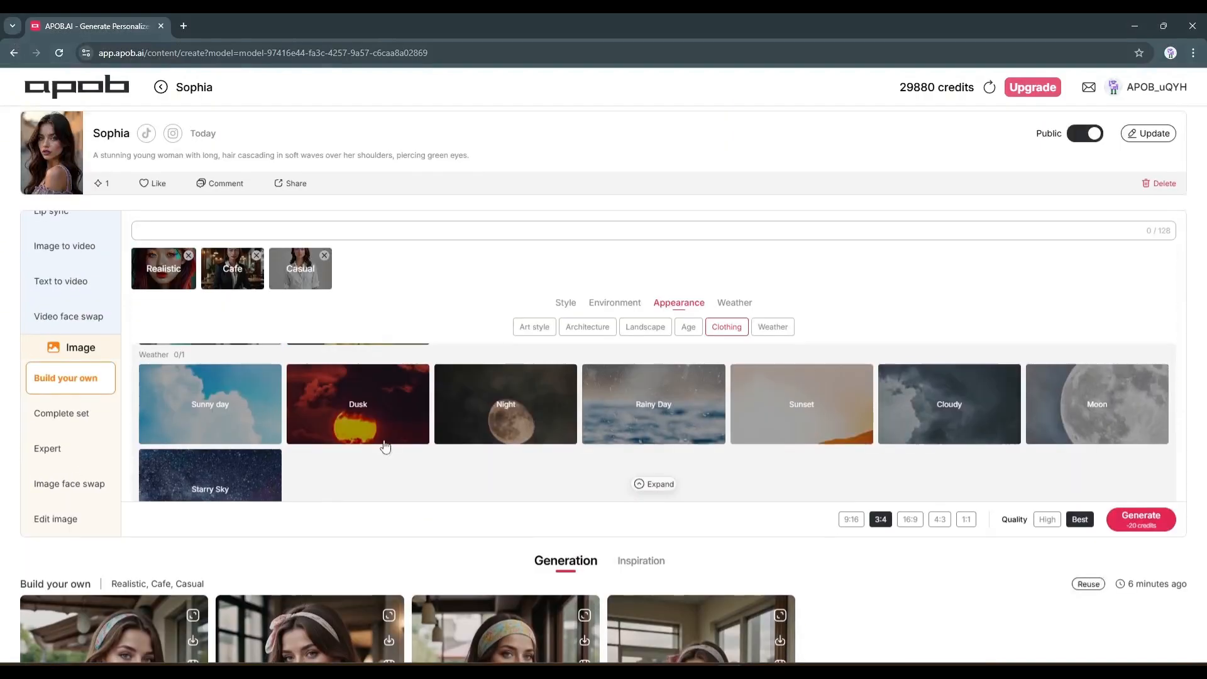
{"action": "scroll", "coordinate": [407, 374], "scroll_direction": "down", "scroll_amount": 2}
{"action": "scroll", "coordinate": [343, 433], "scroll_direction": "down", "scroll_amount": 1}
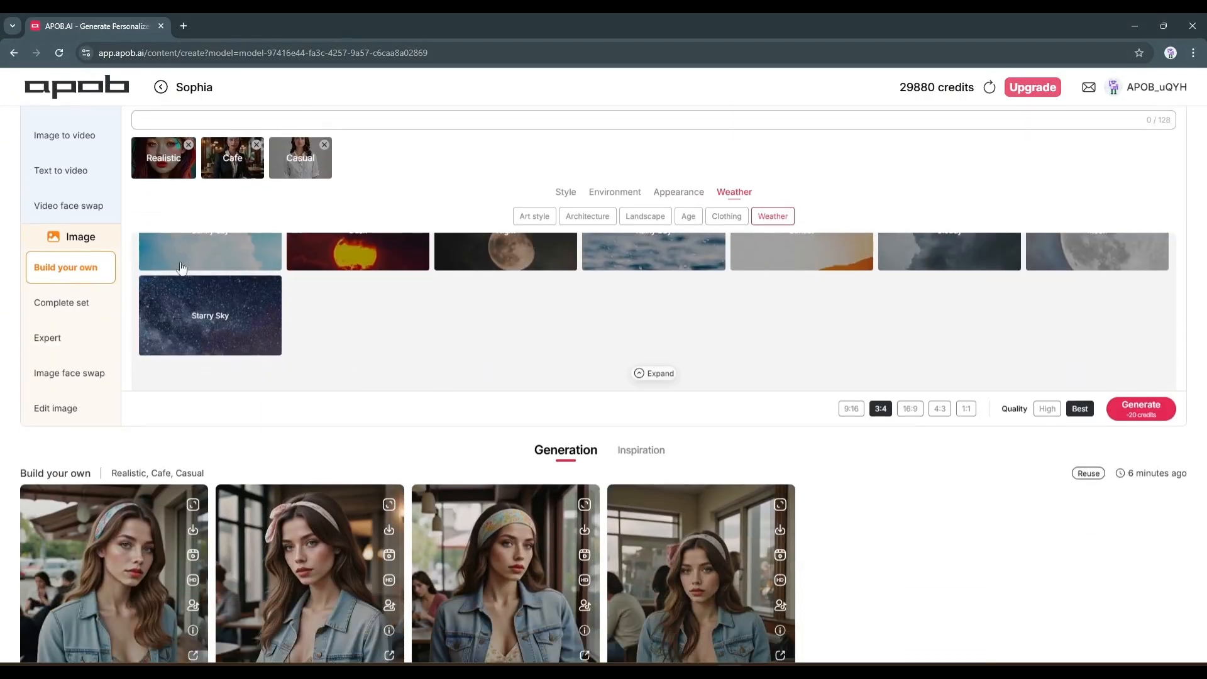
{"action": "scroll", "coordinate": [261, 362], "scroll_direction": "down", "scroll_amount": 1}
{"action": "left_click", "coordinate": [71, 246]}
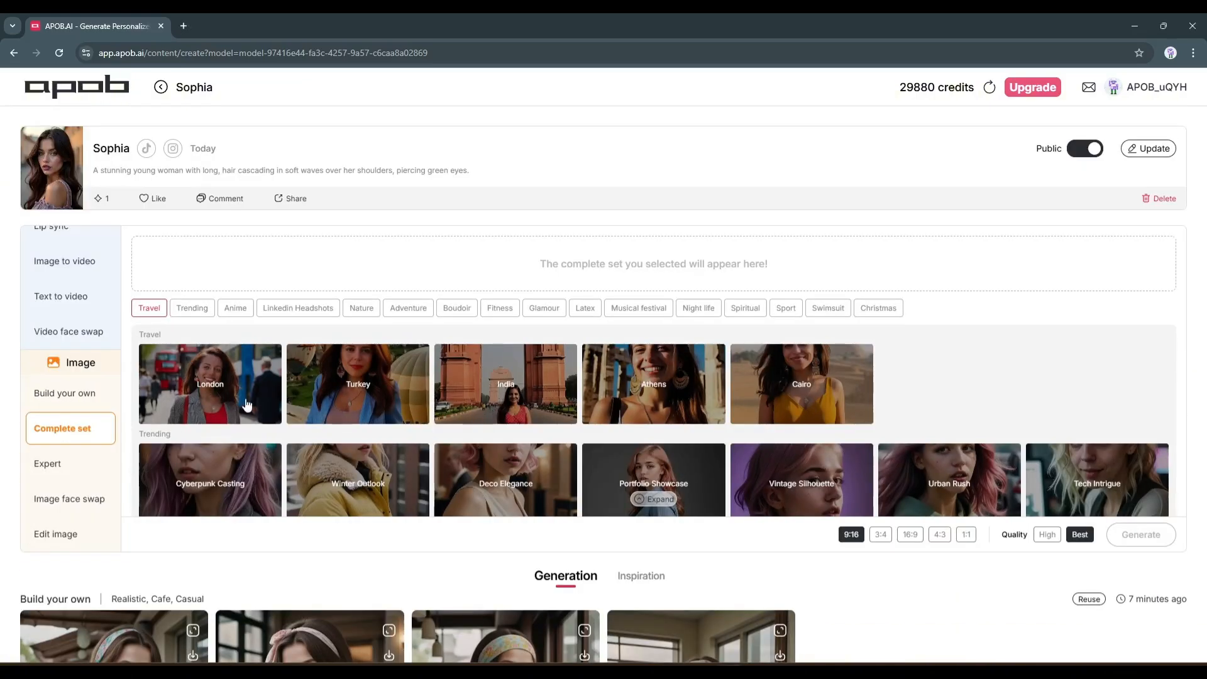
Select the London complete set from the Travel category, set the aspect ratio to 16:9 with Best quality, and generate the images
{"action": "scroll", "coordinate": [623, 431], "scroll_direction": "down", "scroll_amount": 18}
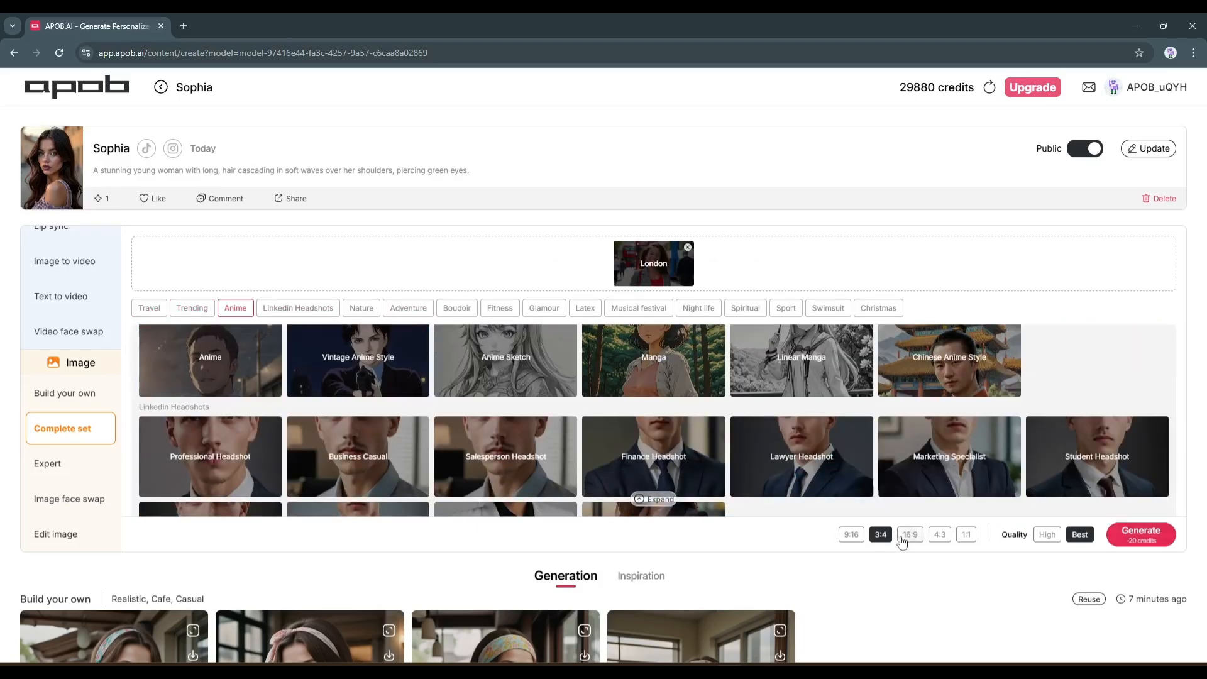
{"action": "left_click", "coordinate": [903, 539]}
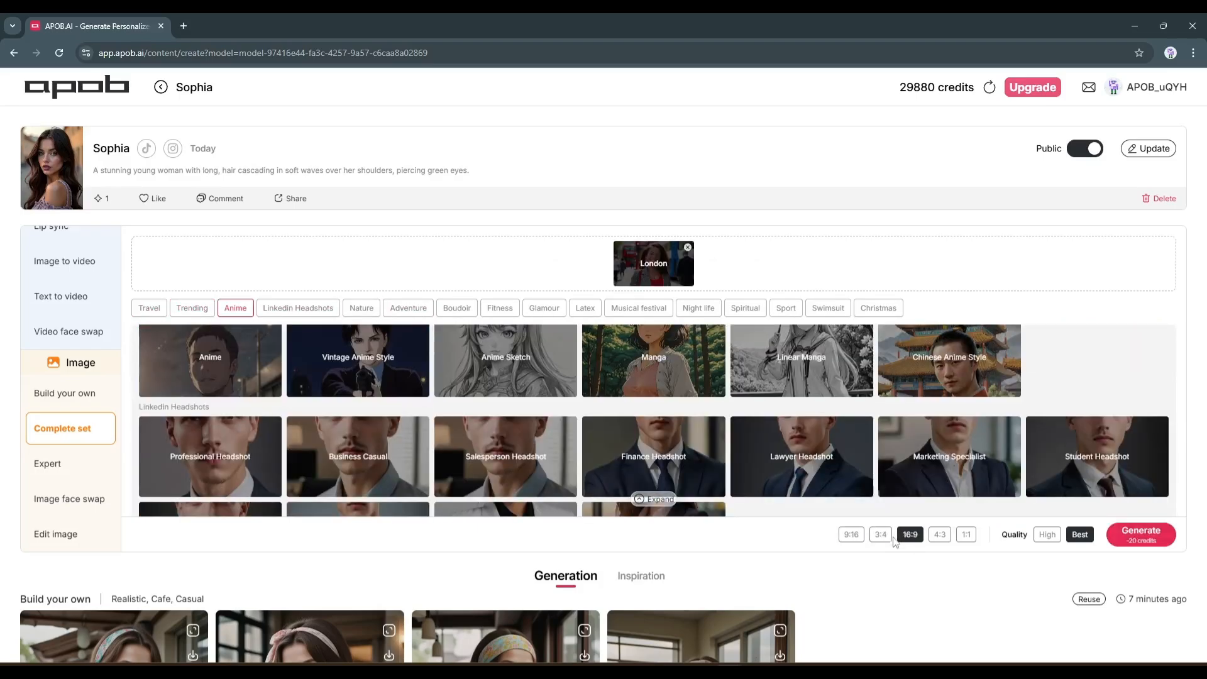
{"action": "left_click", "coordinate": [1141, 535]}
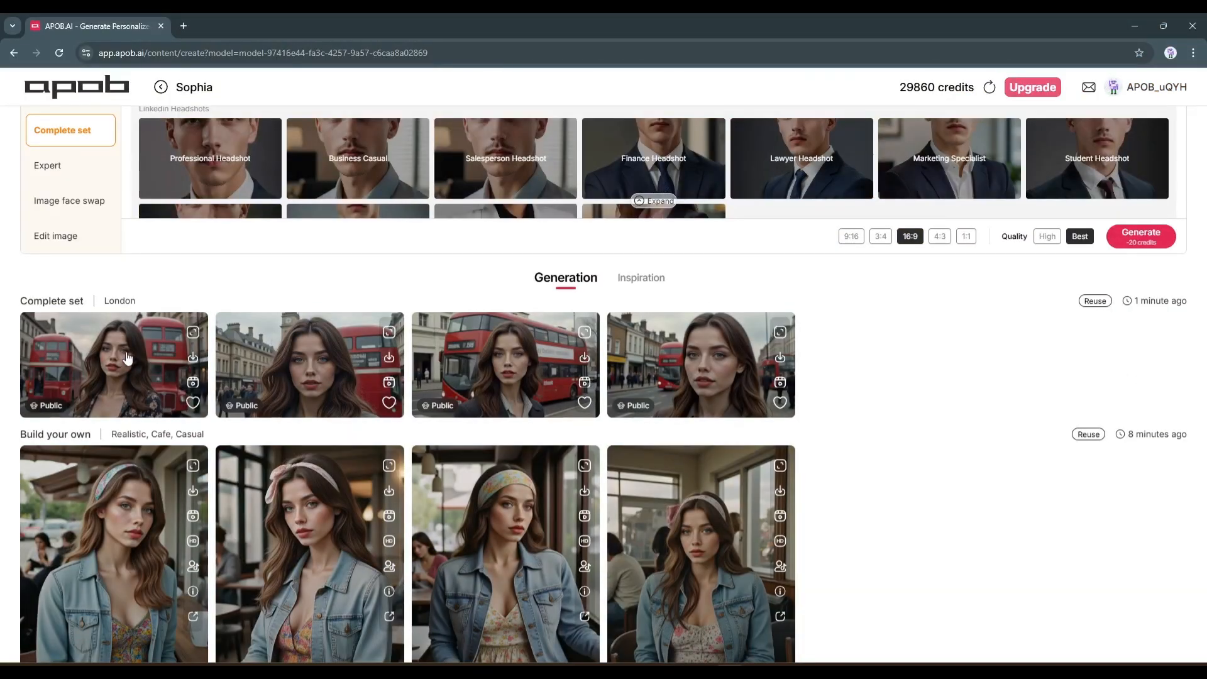
View the four generated London portraits at full size one by one, closing each preview
{"action": "left_click", "coordinate": [114, 364]}
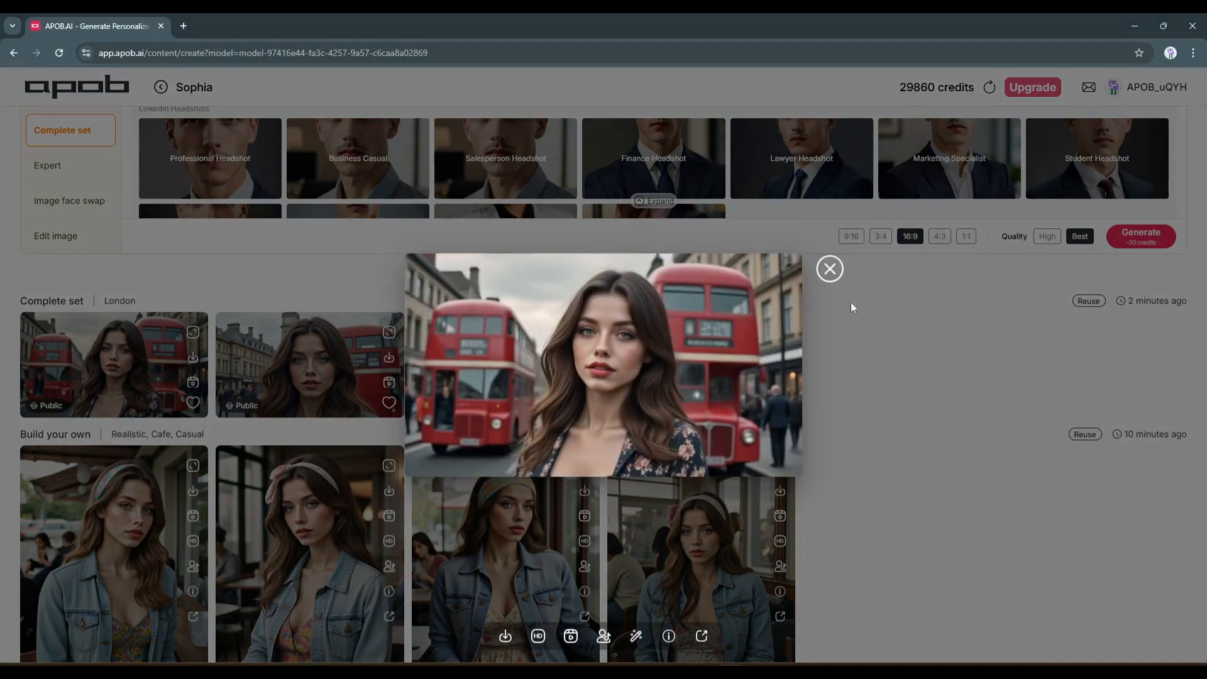
{"action": "left_click", "coordinate": [830, 269]}
{"action": "left_click", "coordinate": [324, 347]}
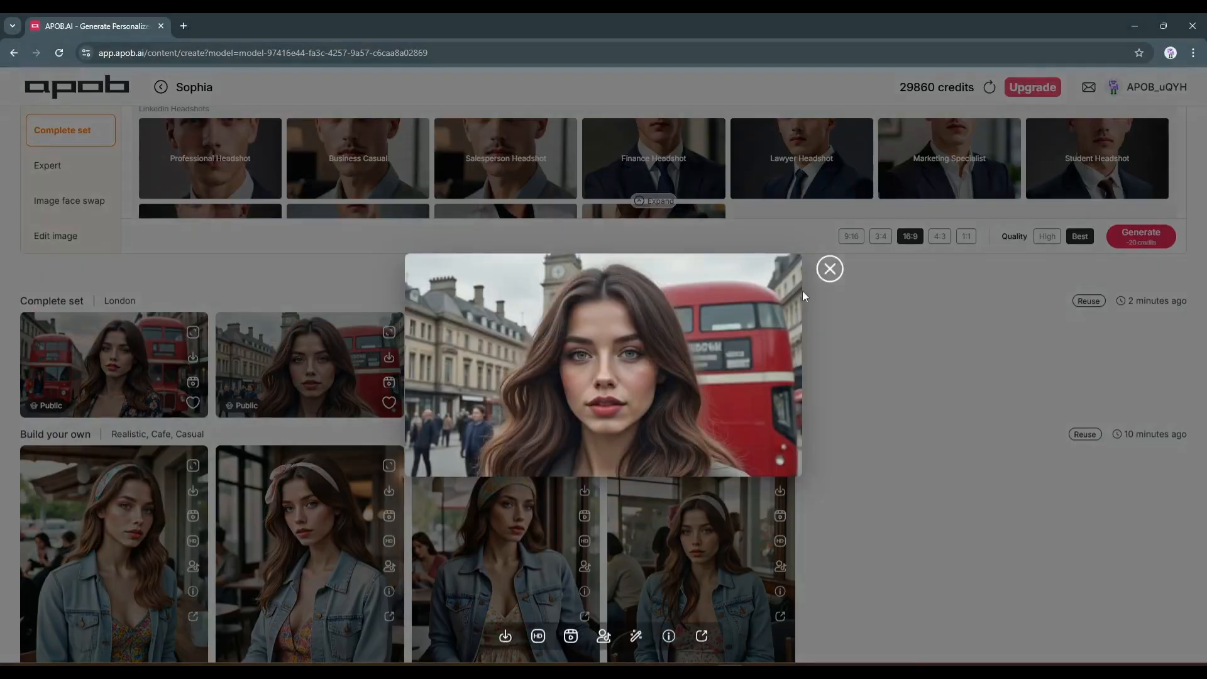
{"action": "left_click", "coordinate": [830, 269]}
{"action": "left_click", "coordinate": [419, 370]}
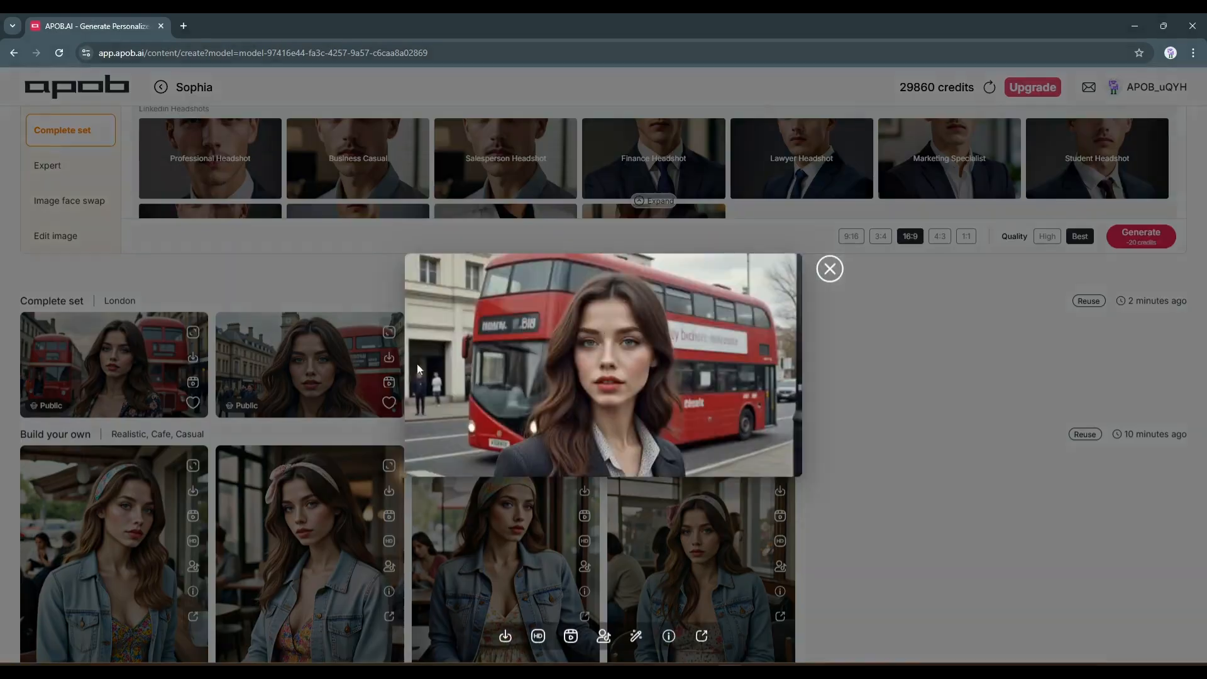
{"action": "left_click", "coordinate": [829, 270]}
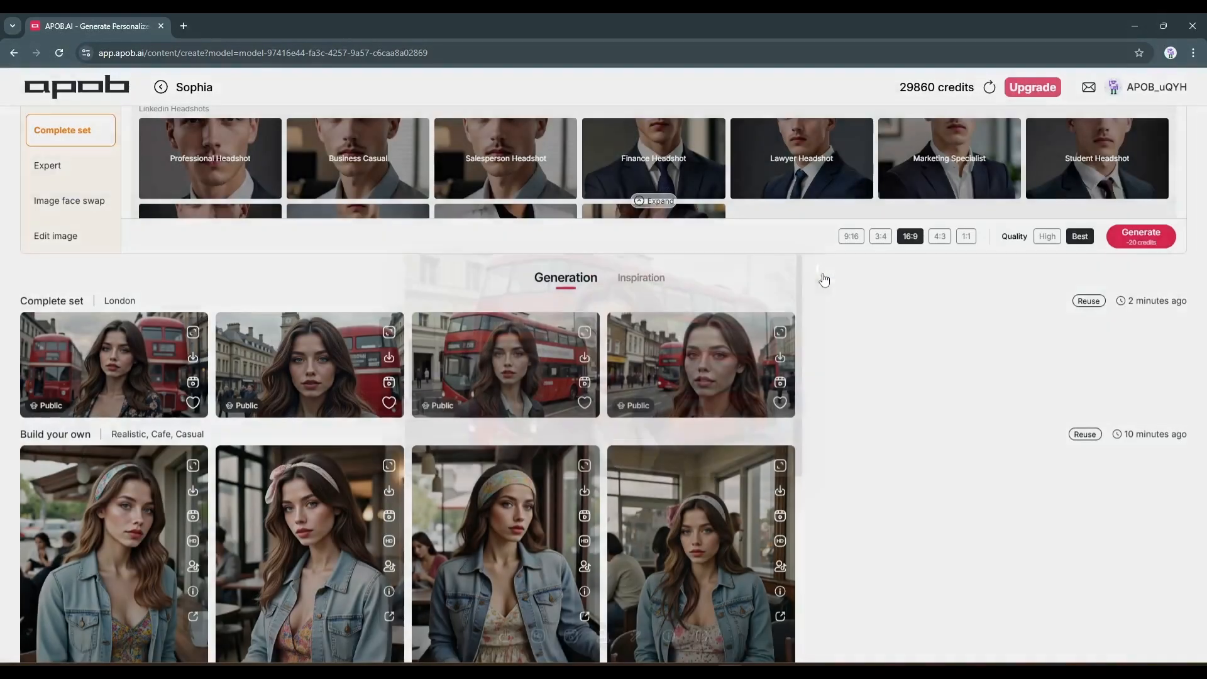
{"action": "left_click", "coordinate": [728, 383]}
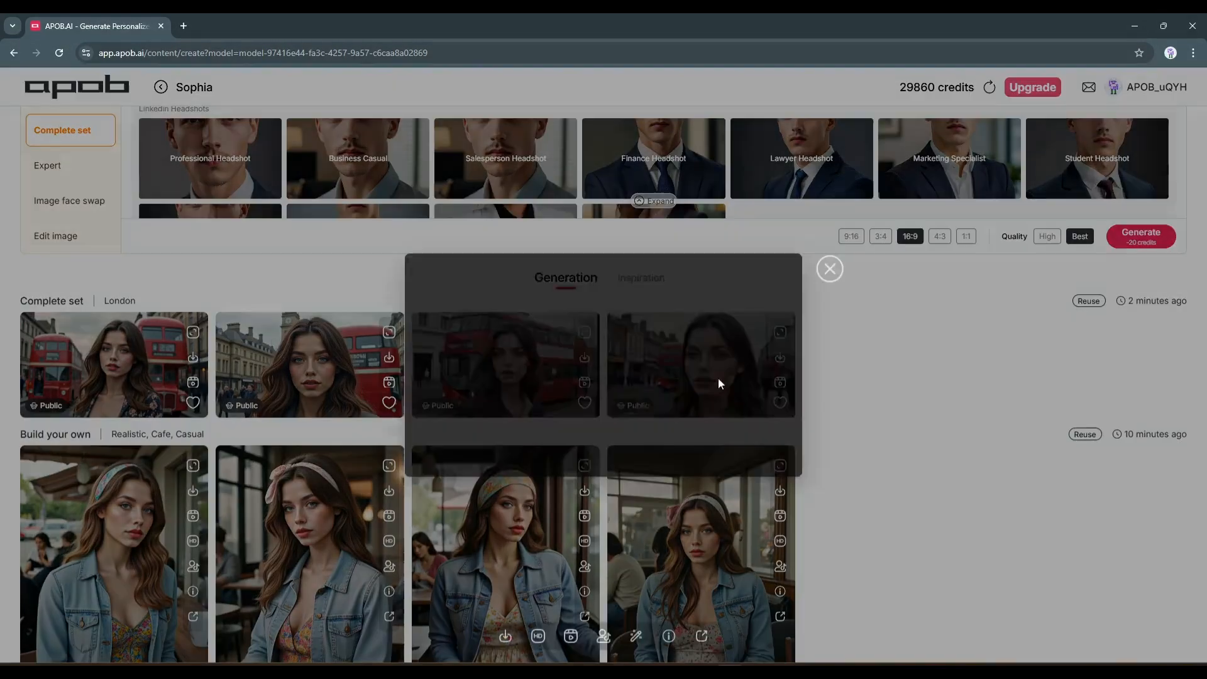
{"action": "left_click", "coordinate": [830, 270]}
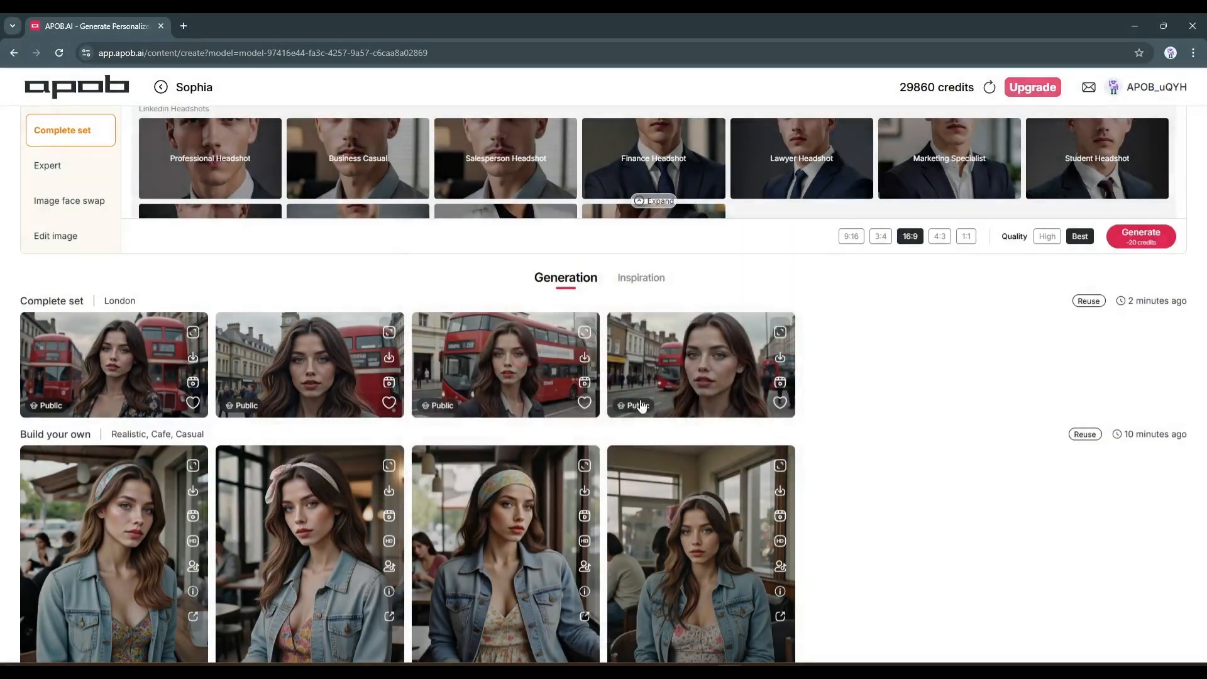
Switch the image generation mode from Complete set to Expert
{"action": "scroll", "coordinate": [447, 405], "scroll_direction": "up", "scroll_amount": 2}
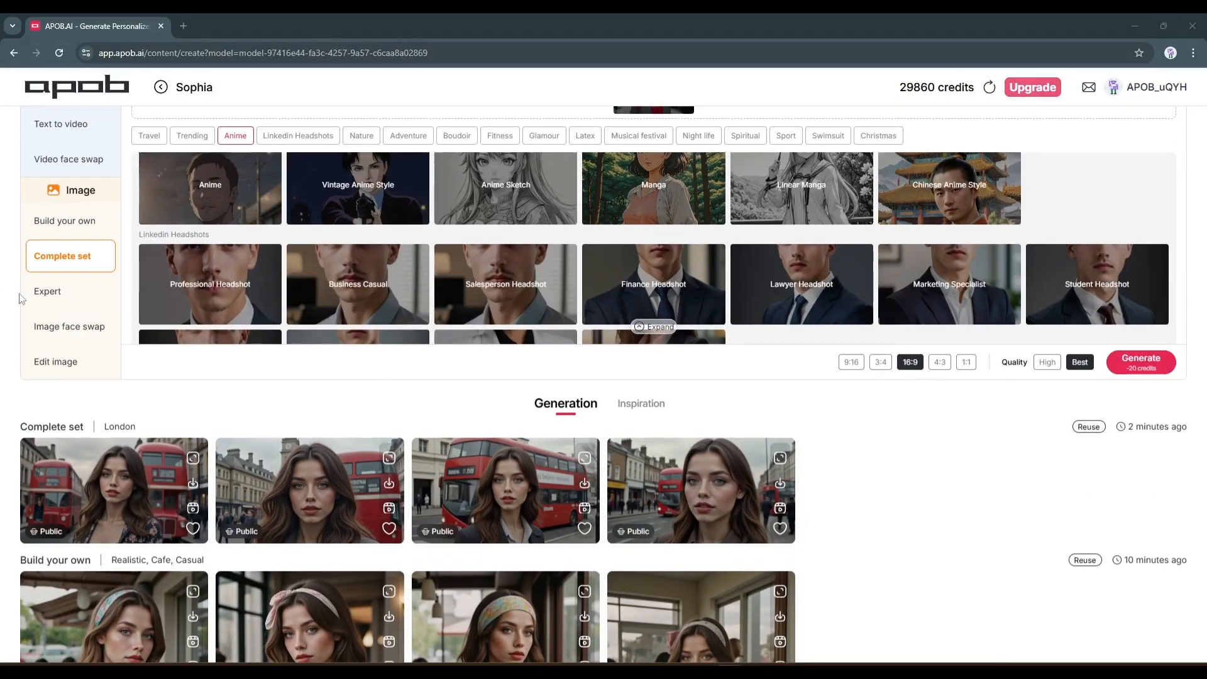
{"action": "left_click", "coordinate": [39, 291]}
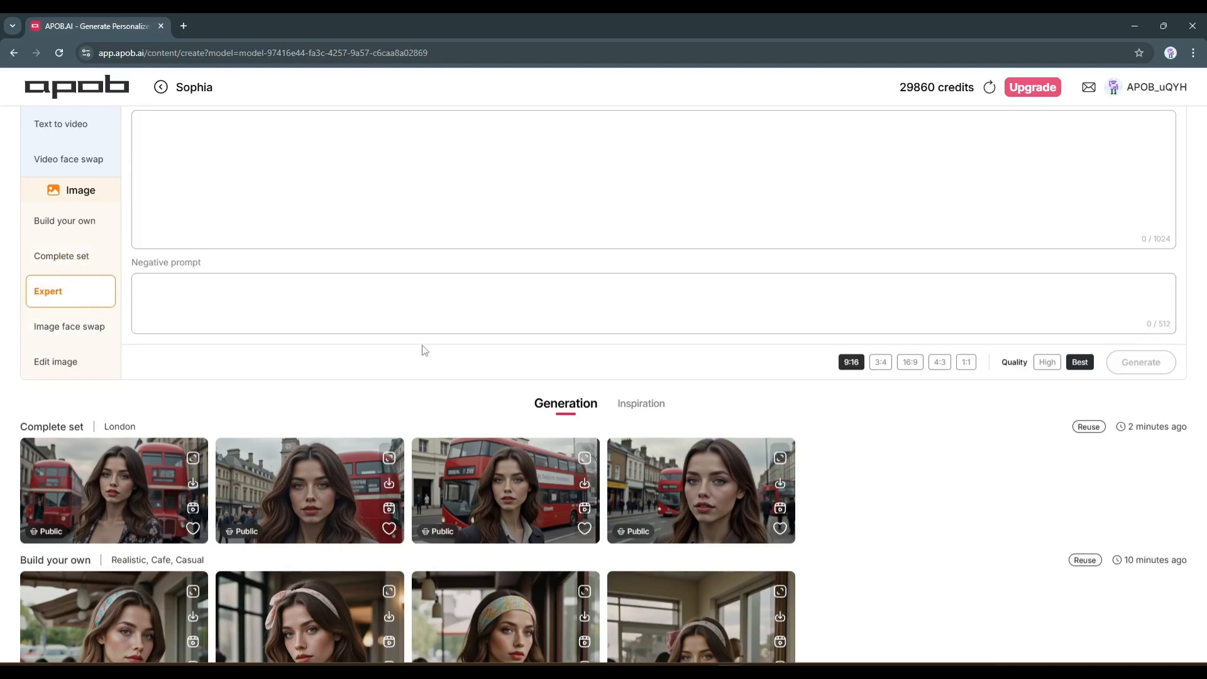
{"action": "scroll", "coordinate": [303, 344], "scroll_direction": "up", "scroll_amount": 3}
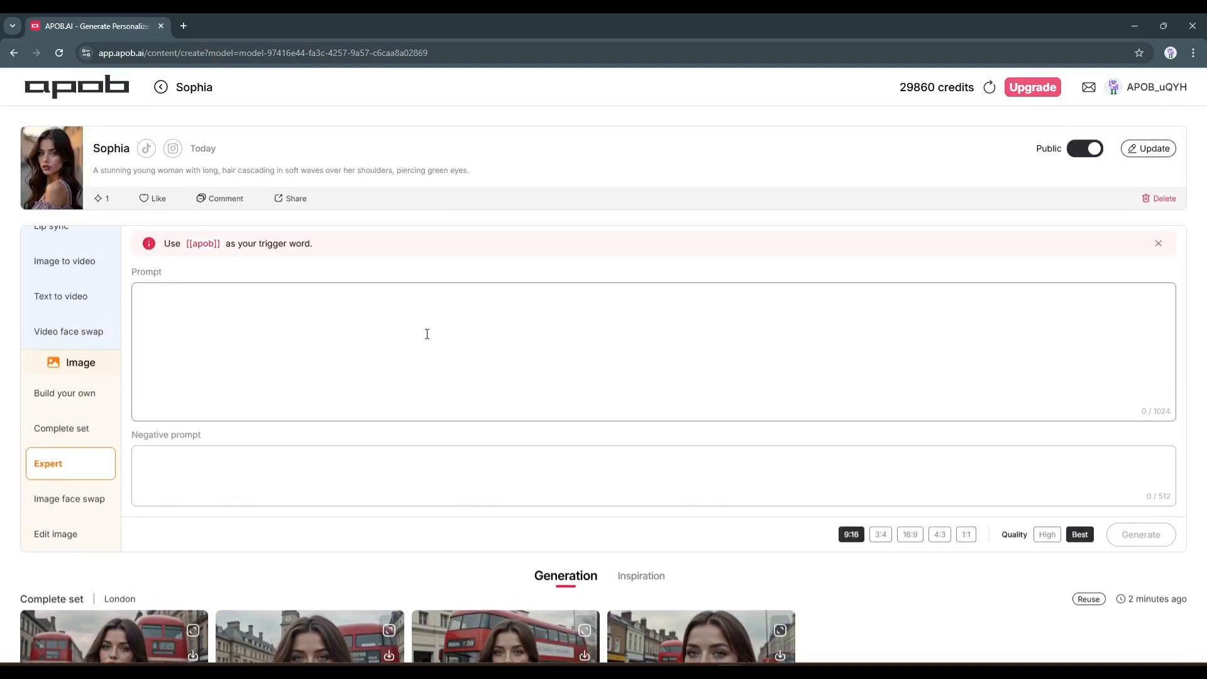
Enter the model's name followed by "standing on a sea beach wearing a summer dress" as the prompt, and generate at 9:16 with Best quality
{"action": "left_click", "coordinate": [307, 365]}
{"action": "type", "text": "Sophia standing on a sea beach wearing a flow"}
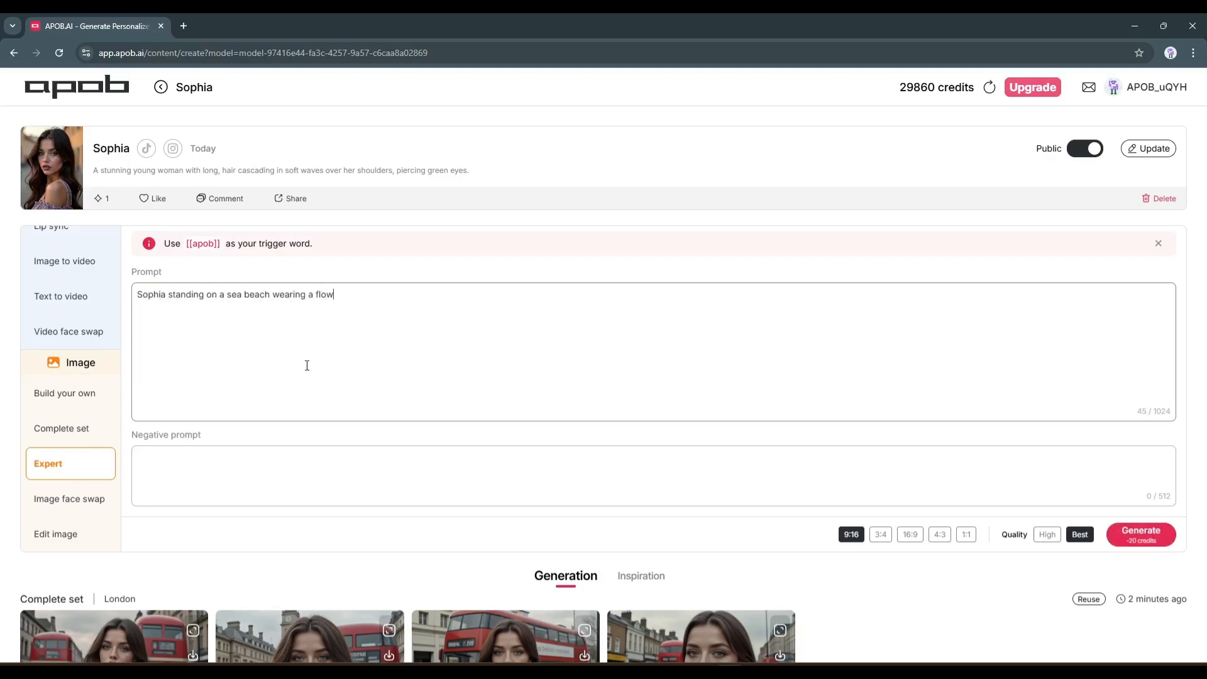
{"action": "type", "text": "er"}
{"action": "key", "text": "ctrl+BackSpace"}
{"action": "type", "text": "summer fress"}
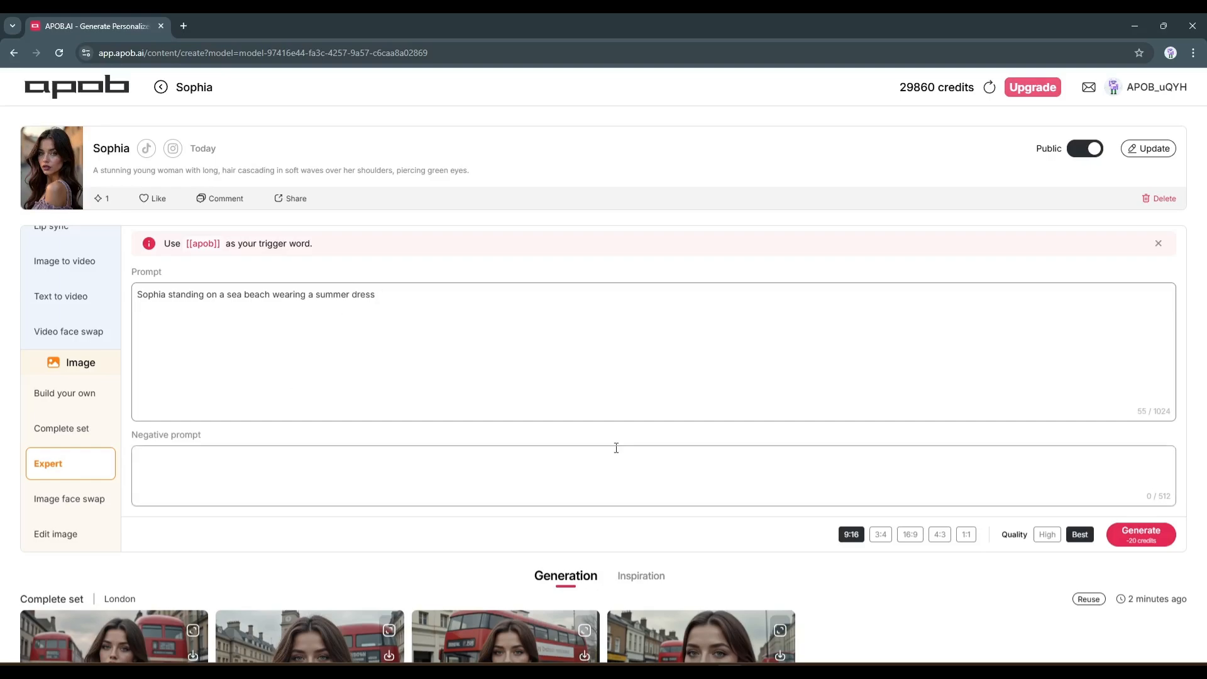
{"action": "scroll", "coordinate": [682, 452], "scroll_direction": "down", "scroll_amount": 2}
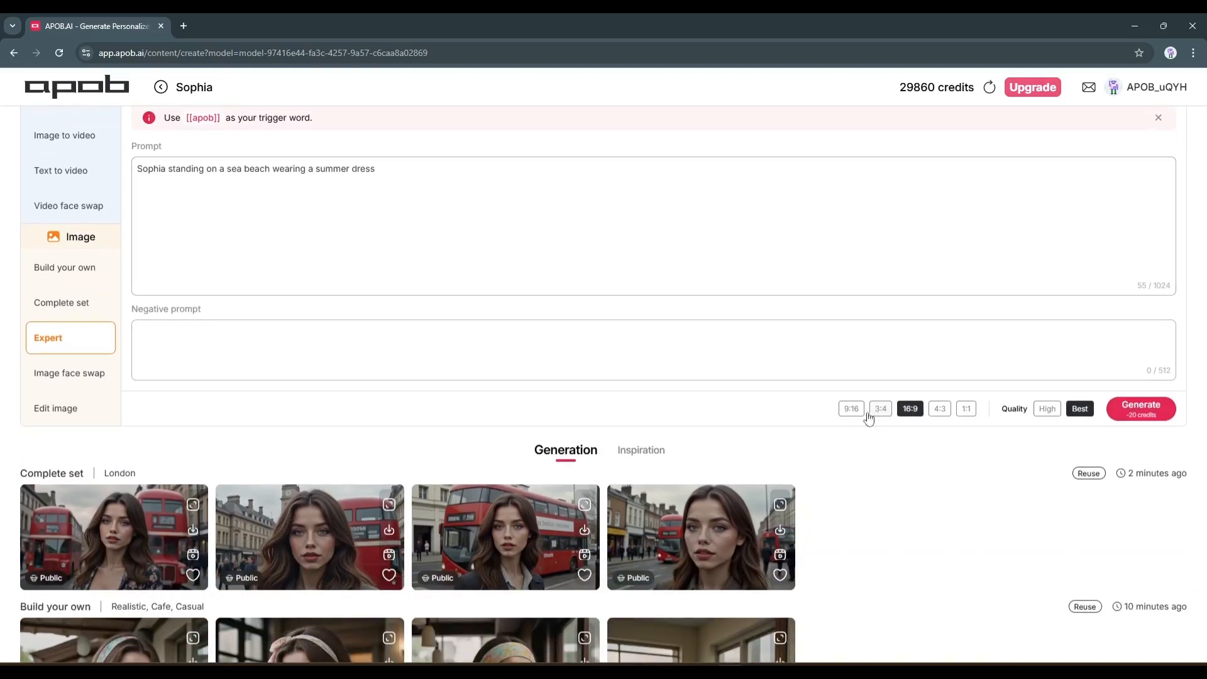
{"action": "left_click", "coordinate": [1156, 420]}
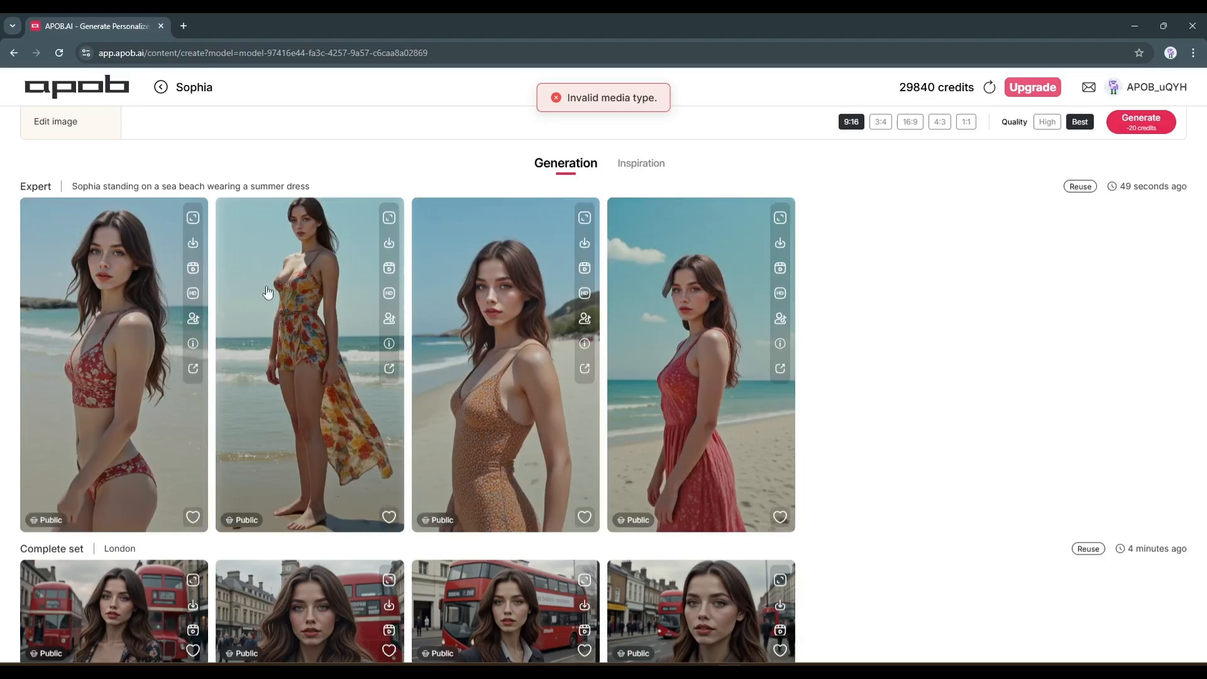
View the generated beach images at full size, closing each preview
{"action": "left_click", "coordinate": [267, 291]}
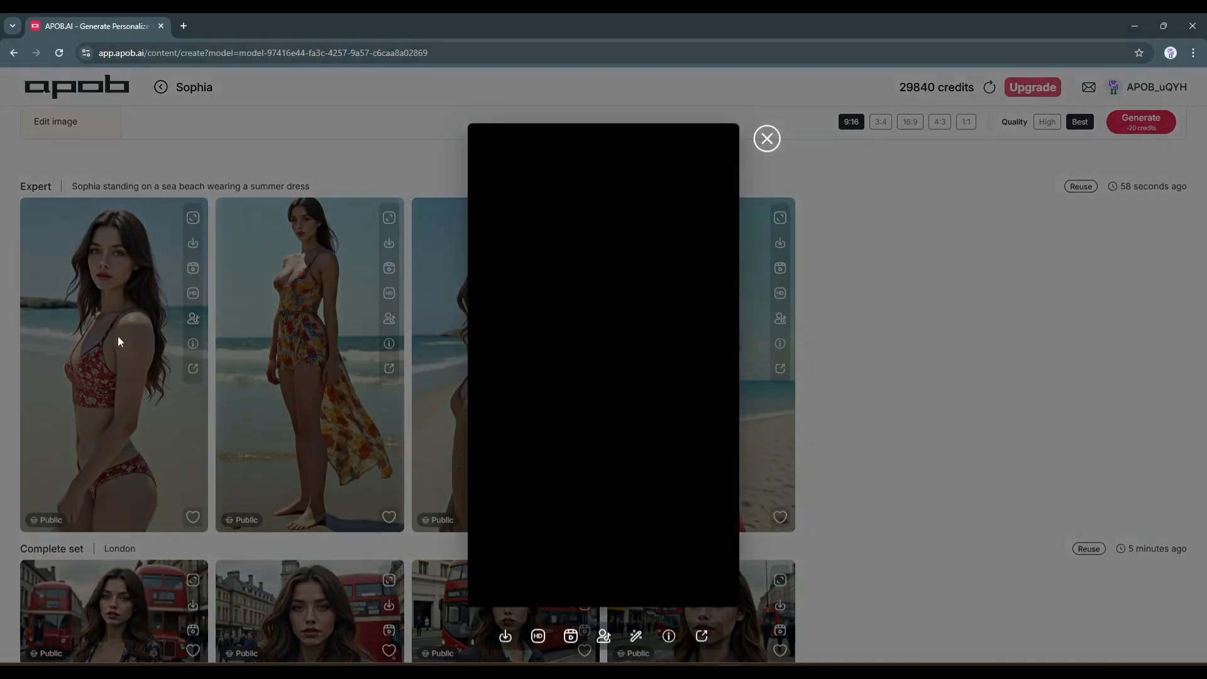
{"action": "left_click", "coordinate": [766, 139]}
{"action": "left_click", "coordinate": [695, 339]}
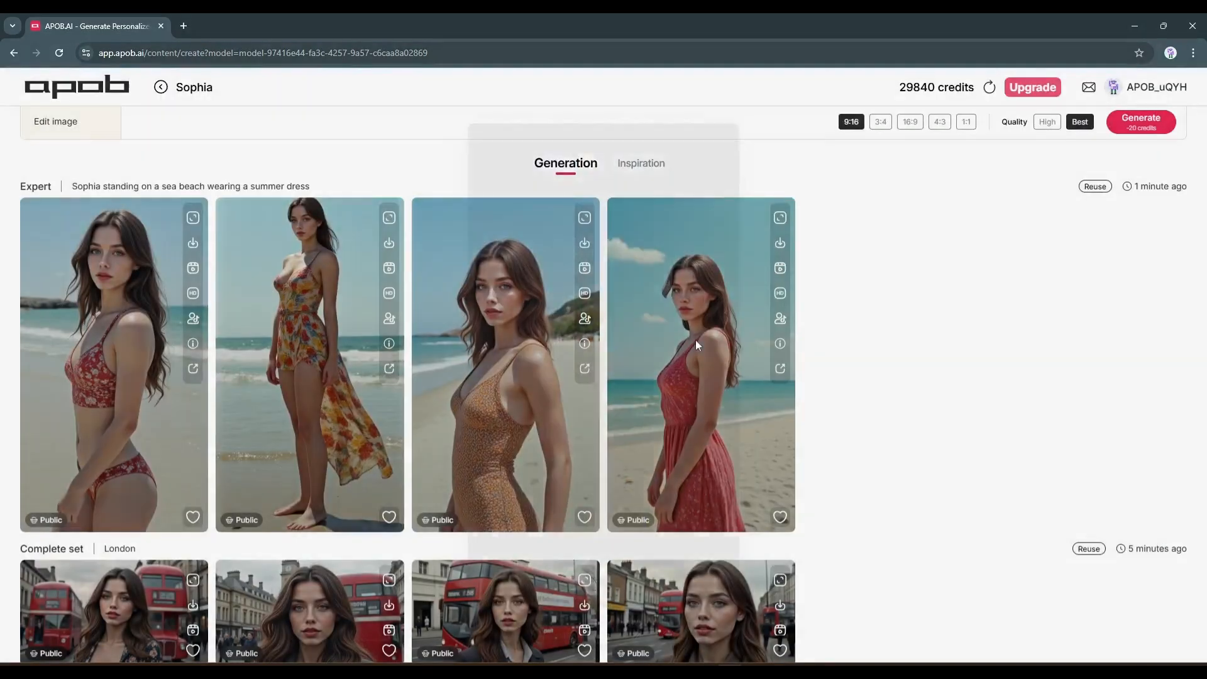
{"action": "left_click", "coordinate": [766, 139]}
Switch to Image face swap, upload the street photo of the red-haired woman in the galaxy-print dress, and generate the face swap
{"action": "scroll", "coordinate": [530, 418], "scroll_direction": "up", "scroll_amount": 5}
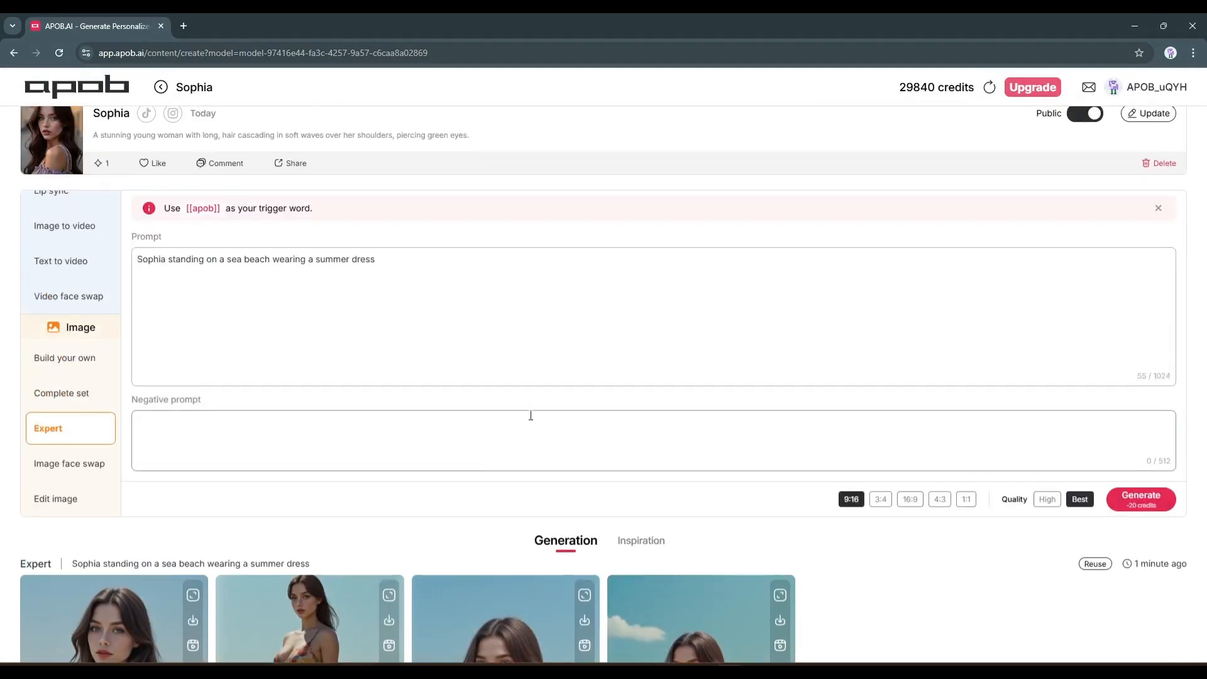
{"action": "scroll", "coordinate": [315, 417], "scroll_direction": "down", "scroll_amount": 4}
{"action": "scroll", "coordinate": [380, 483], "scroll_direction": "down", "scroll_amount": 2}
{"action": "scroll", "coordinate": [243, 399], "scroll_direction": "up", "scroll_amount": 4}
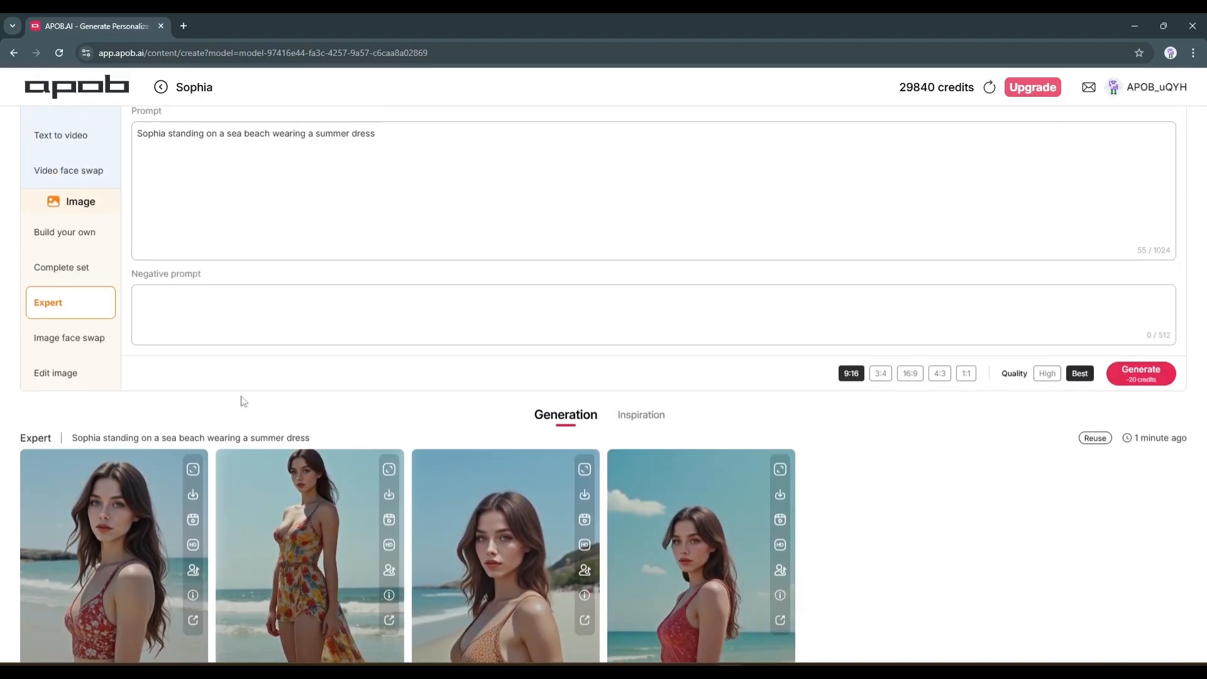
{"action": "left_click", "coordinate": [85, 345]}
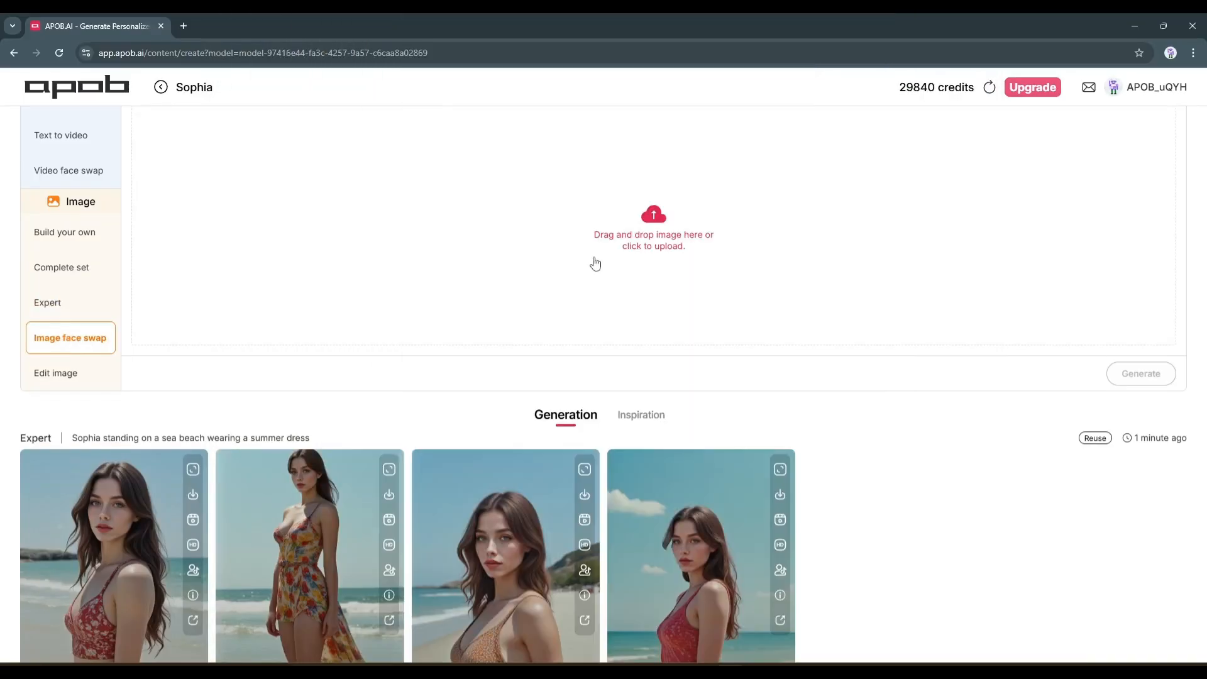
{"action": "left_click", "coordinate": [643, 236]}
{"action": "double_click", "coordinate": [304, 263]}
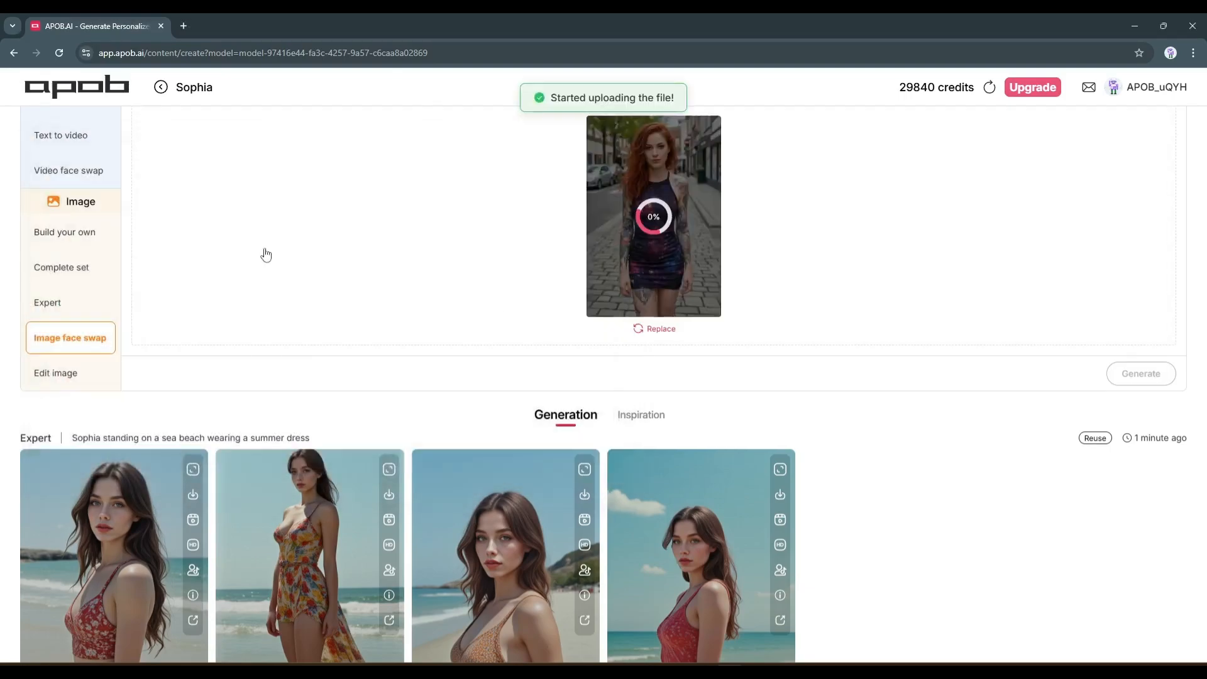
{"action": "scroll", "coordinate": [777, 272], "scroll_direction": "up", "scroll_amount": 2}
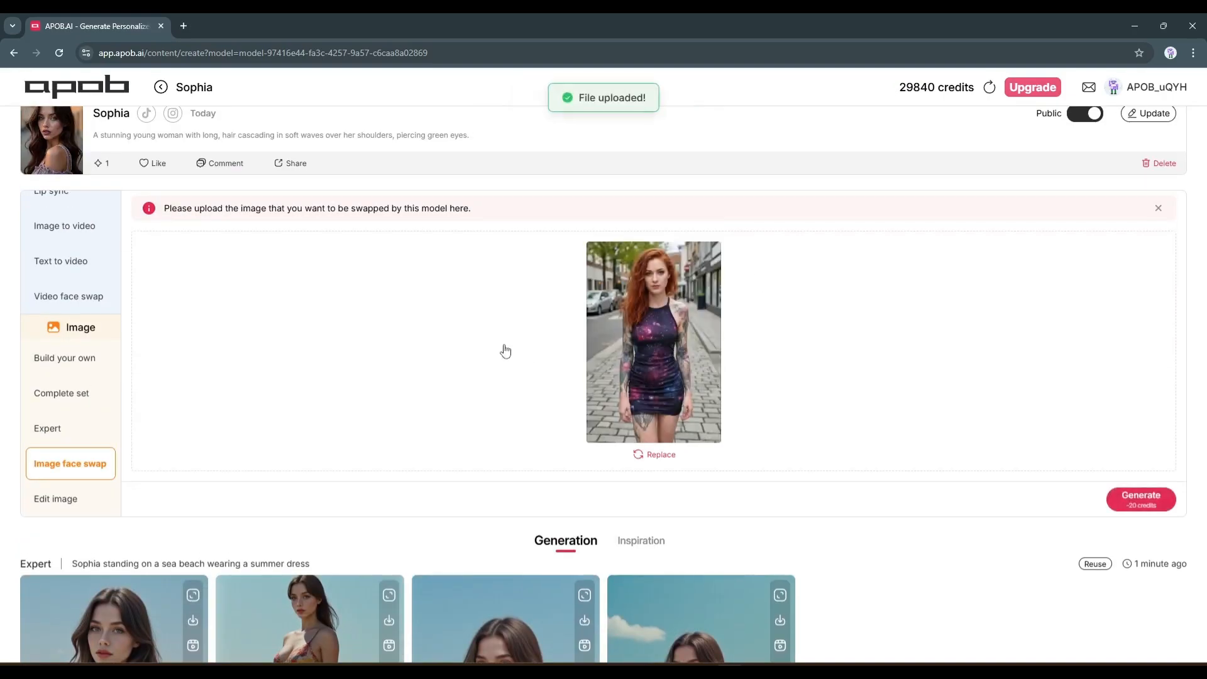
{"action": "left_click", "coordinate": [1141, 497]}
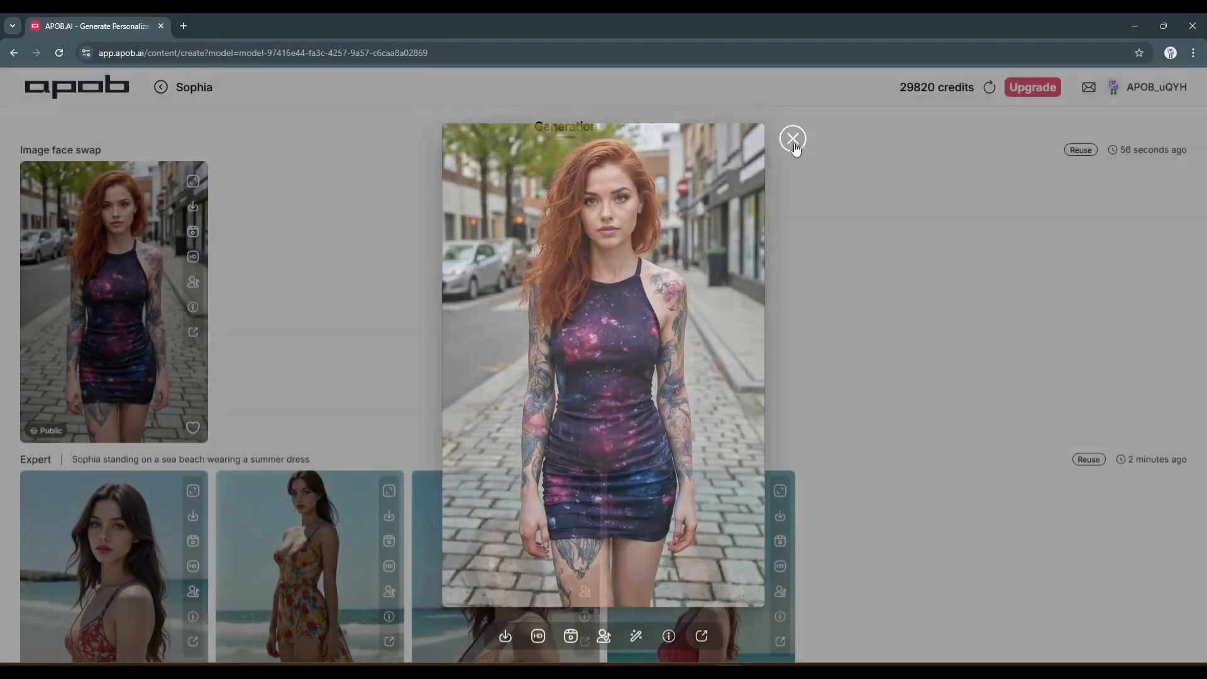
Close the face-swapped image's full-size preview and look over the Edit image mode's options
{"action": "left_click", "coordinate": [793, 140]}
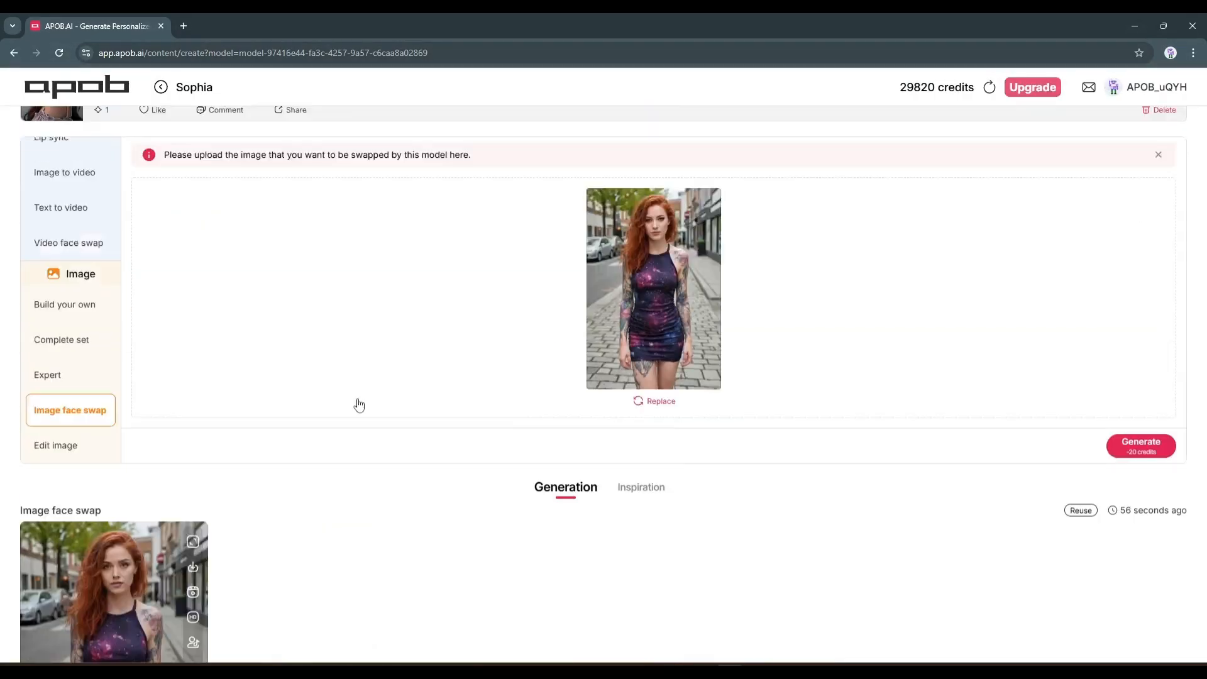
{"action": "scroll", "coordinate": [188, 484], "scroll_direction": "down", "scroll_amount": 10}
{"action": "scroll", "coordinate": [239, 493], "scroll_direction": "up", "scroll_amount": 10}
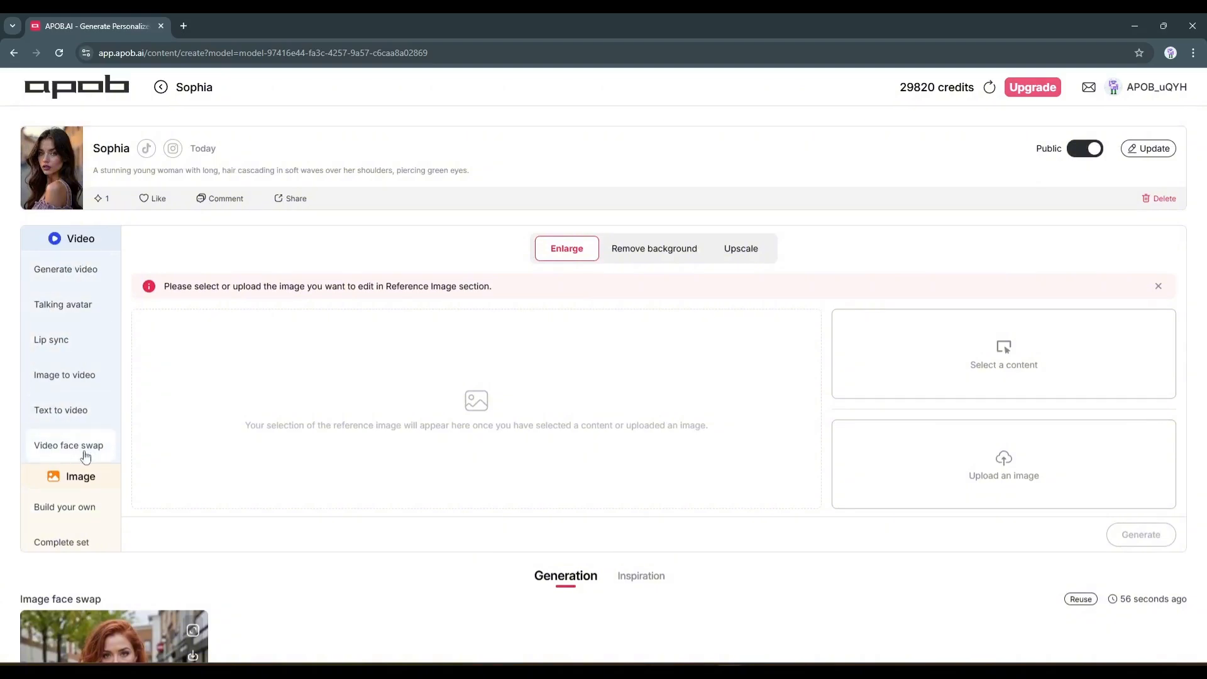
{"action": "scroll", "coordinate": [210, 423], "scroll_direction": "down", "scroll_amount": 2}
{"action": "scroll", "coordinate": [120, 522], "scroll_direction": "down", "scroll_amount": 3}
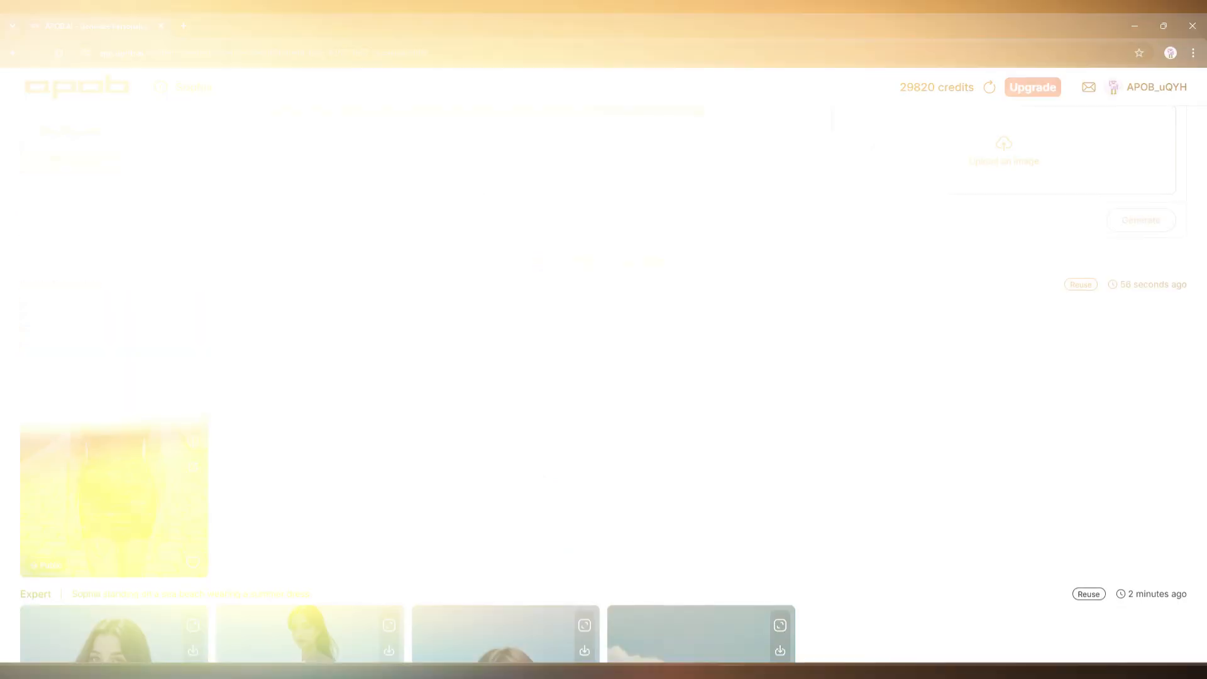
Switch from Edit image to the Image to video mode
{"action": "scroll", "coordinate": [189, 403], "scroll_direction": "up", "scroll_amount": 4}
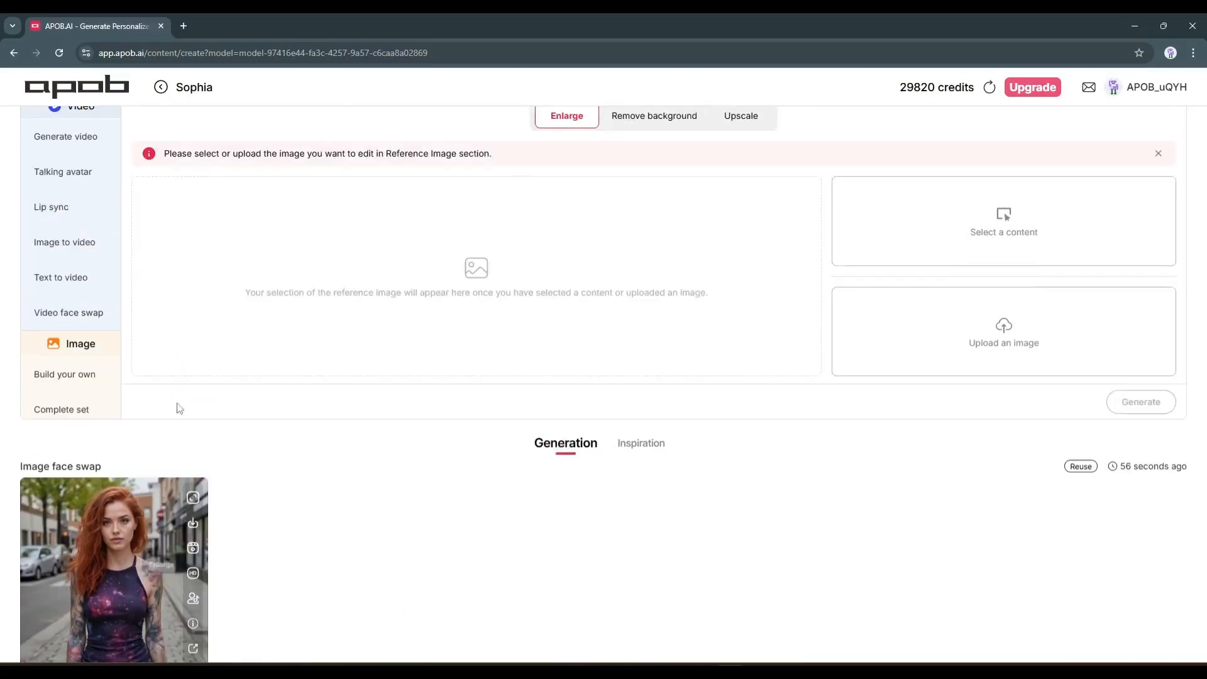
{"action": "left_click", "coordinate": [85, 314]}
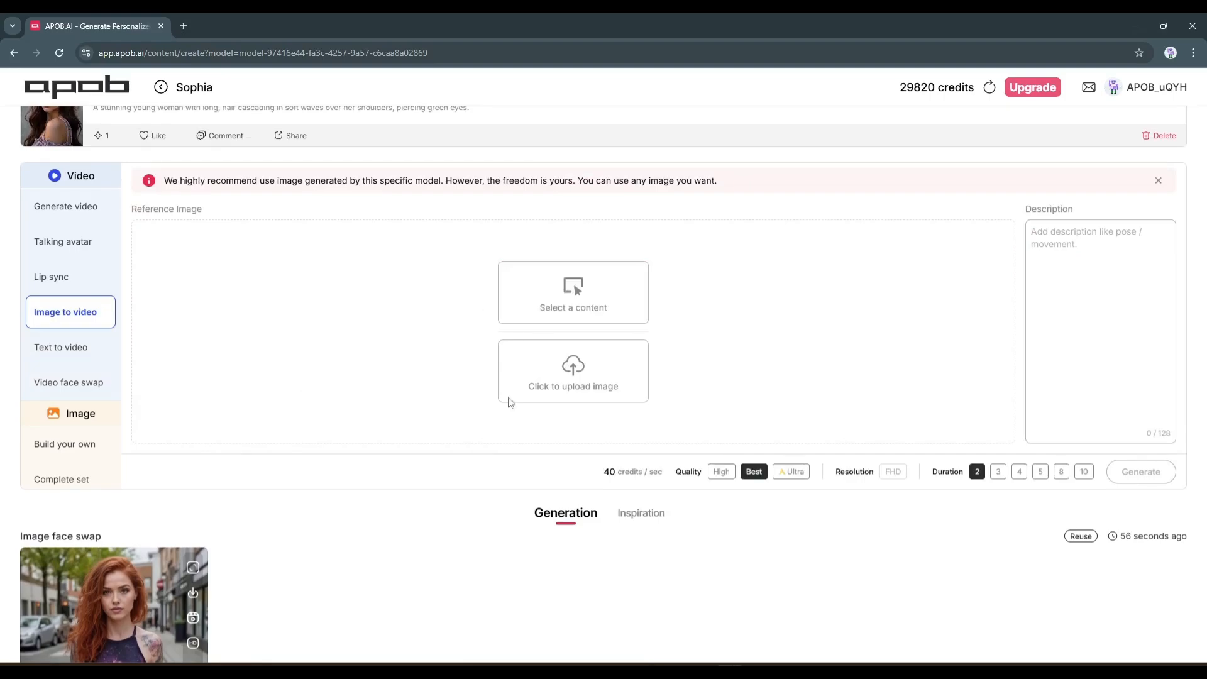
{"action": "left_click", "coordinate": [581, 296]}
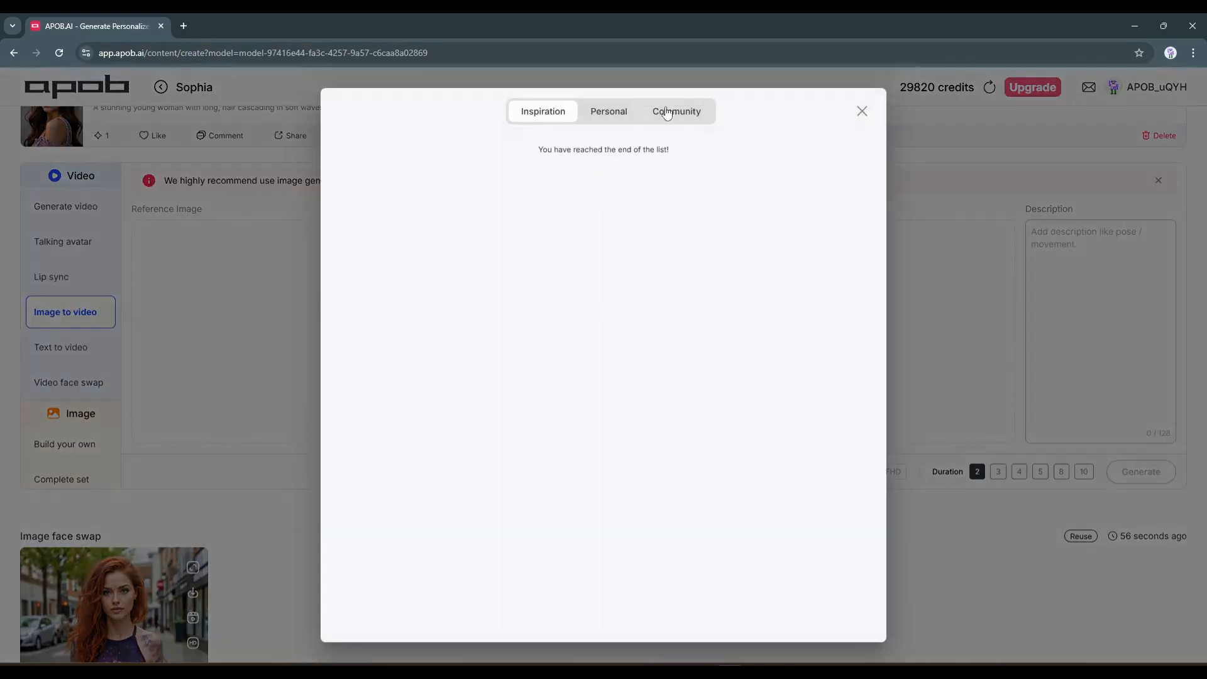
{"action": "left_click", "coordinate": [623, 115]}
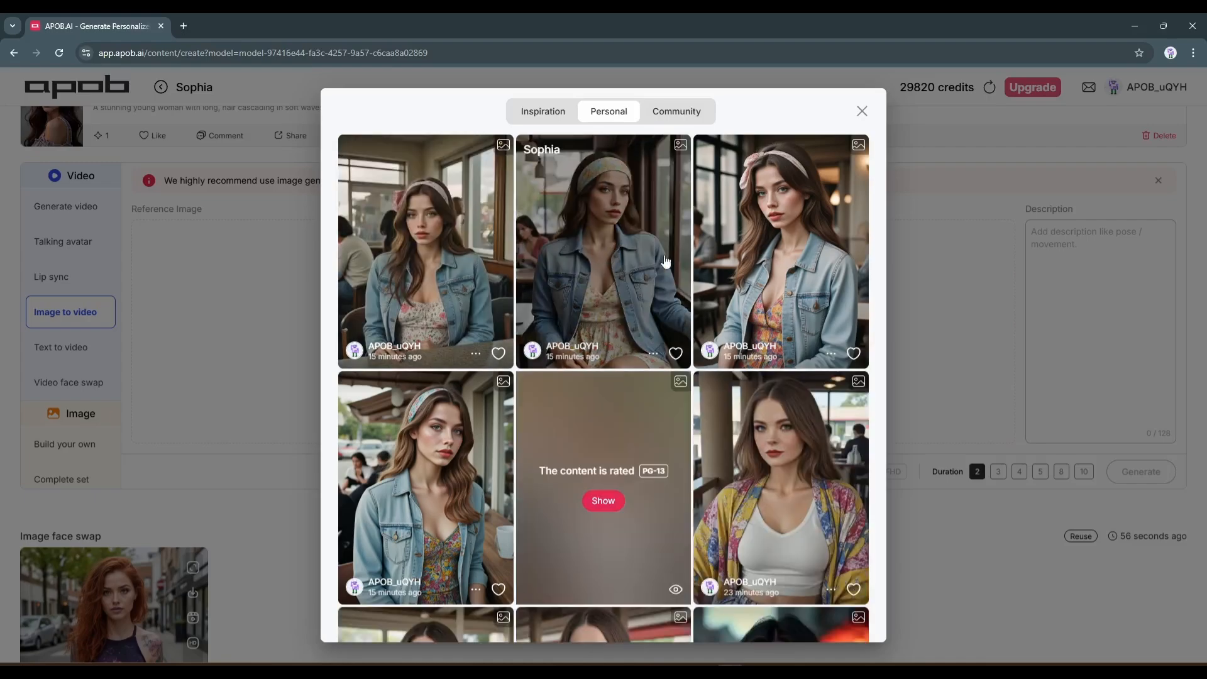
{"action": "scroll", "coordinate": [667, 261], "scroll_direction": "down", "scroll_amount": 10}
{"action": "left_click", "coordinate": [862, 112]}
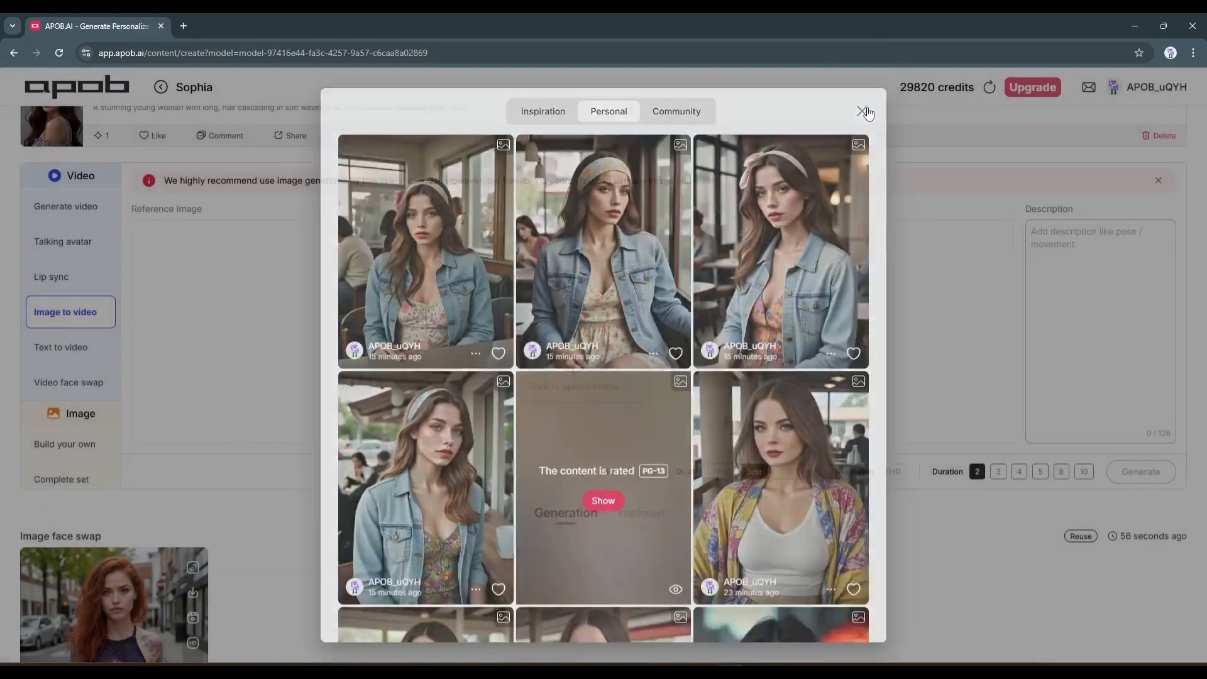
Choose the face-swapped image of the red-haired woman from the Personal content as the video's reference image
{"action": "left_click", "coordinate": [616, 296]}
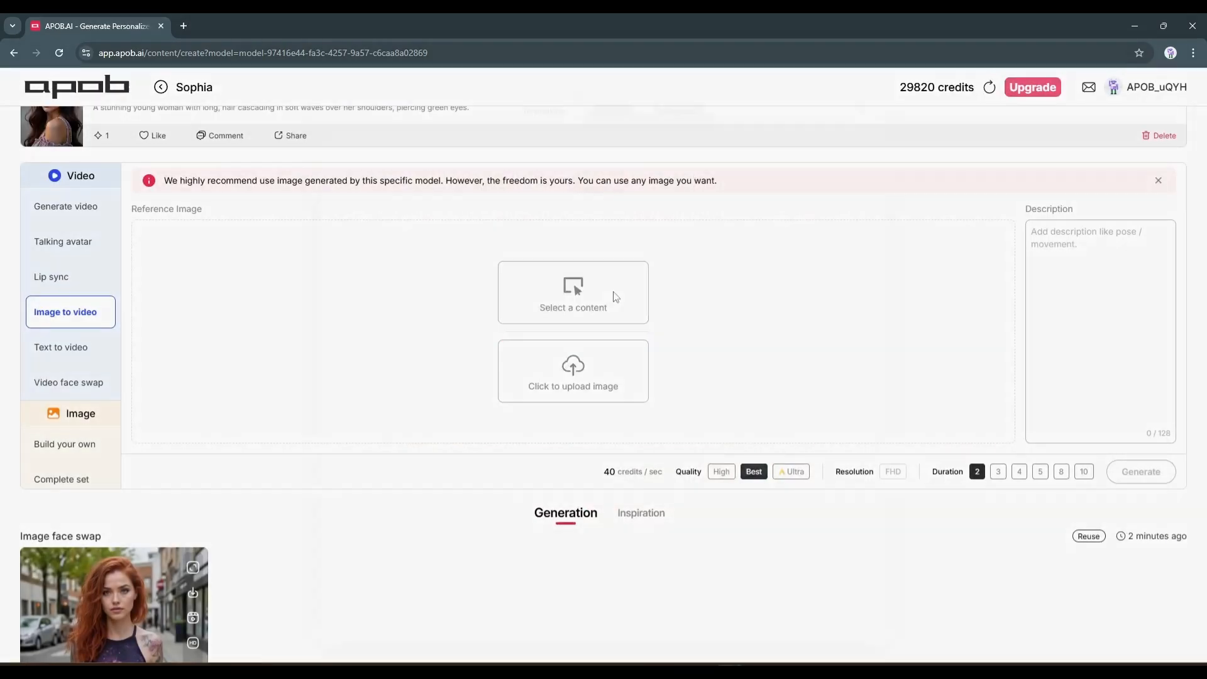
{"action": "left_click", "coordinate": [608, 113]}
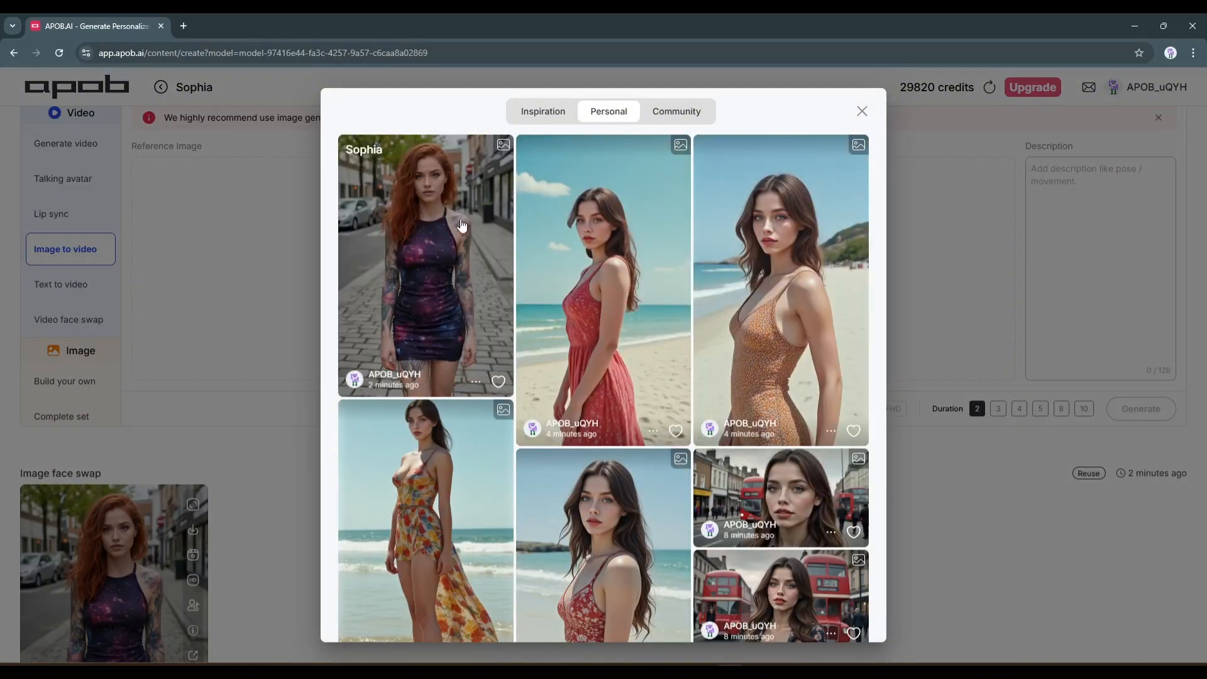
{"action": "left_click", "coordinate": [462, 224]}
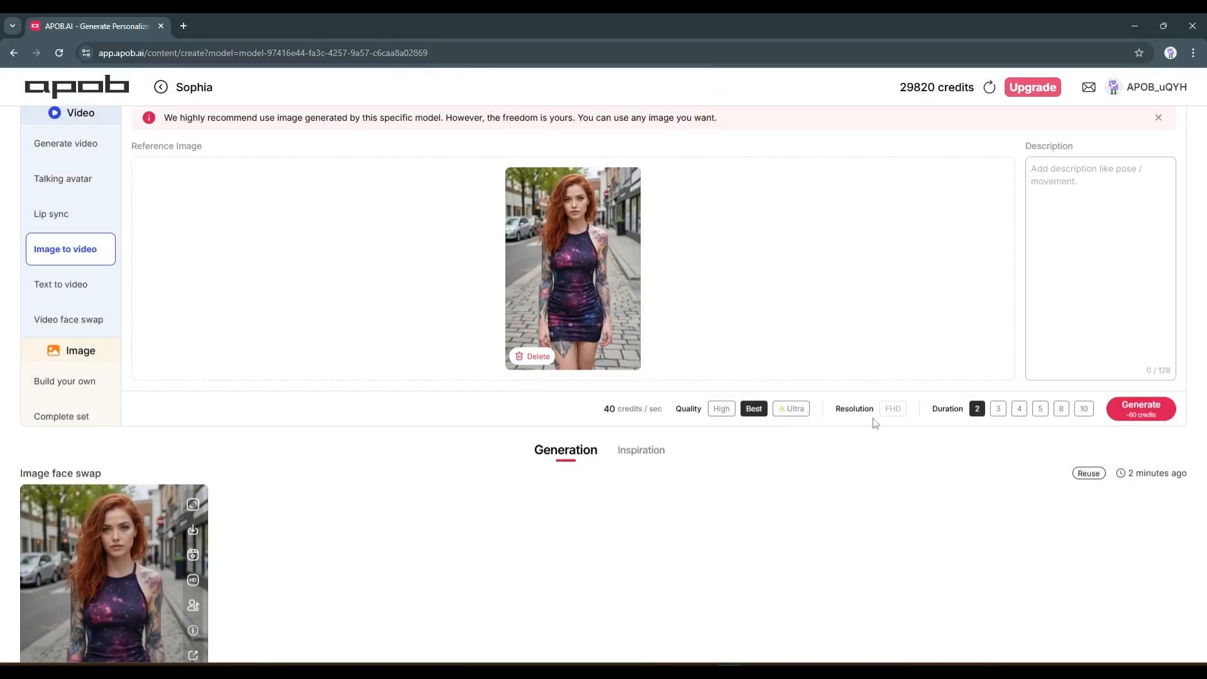
Generate the video from the red-haired woman's street image at Ultra quality with a duration of 10 seconds
{"action": "left_click", "coordinate": [790, 409]}
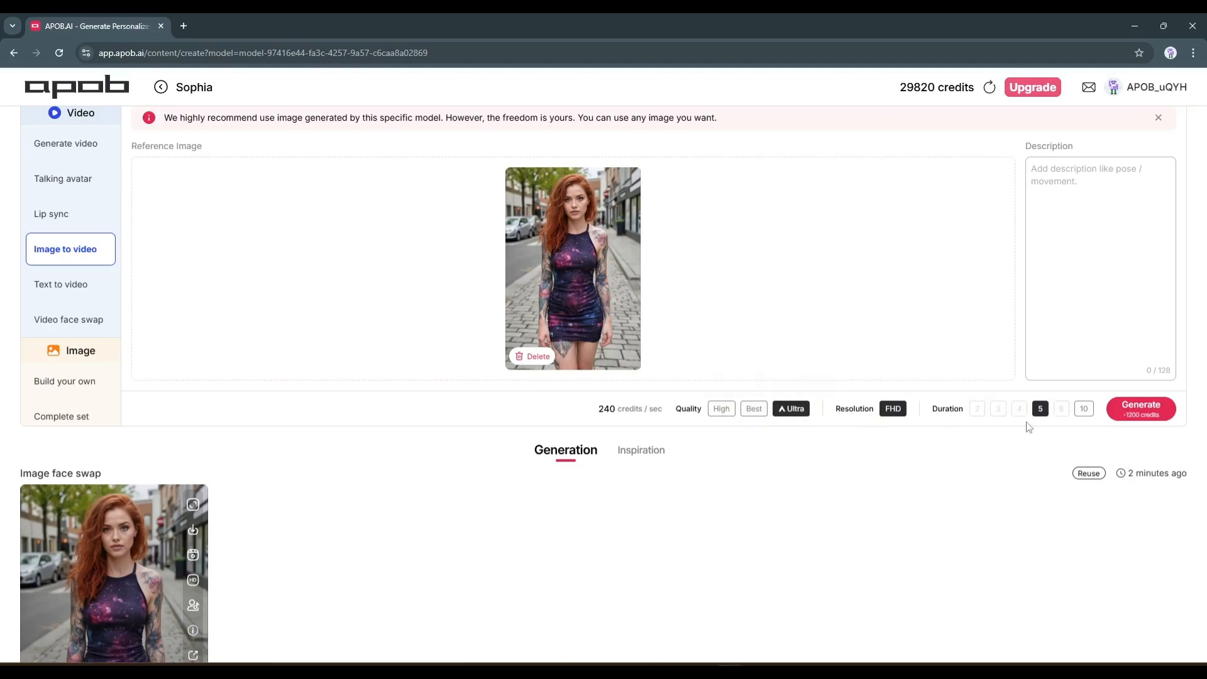
{"action": "left_click", "coordinate": [1082, 409]}
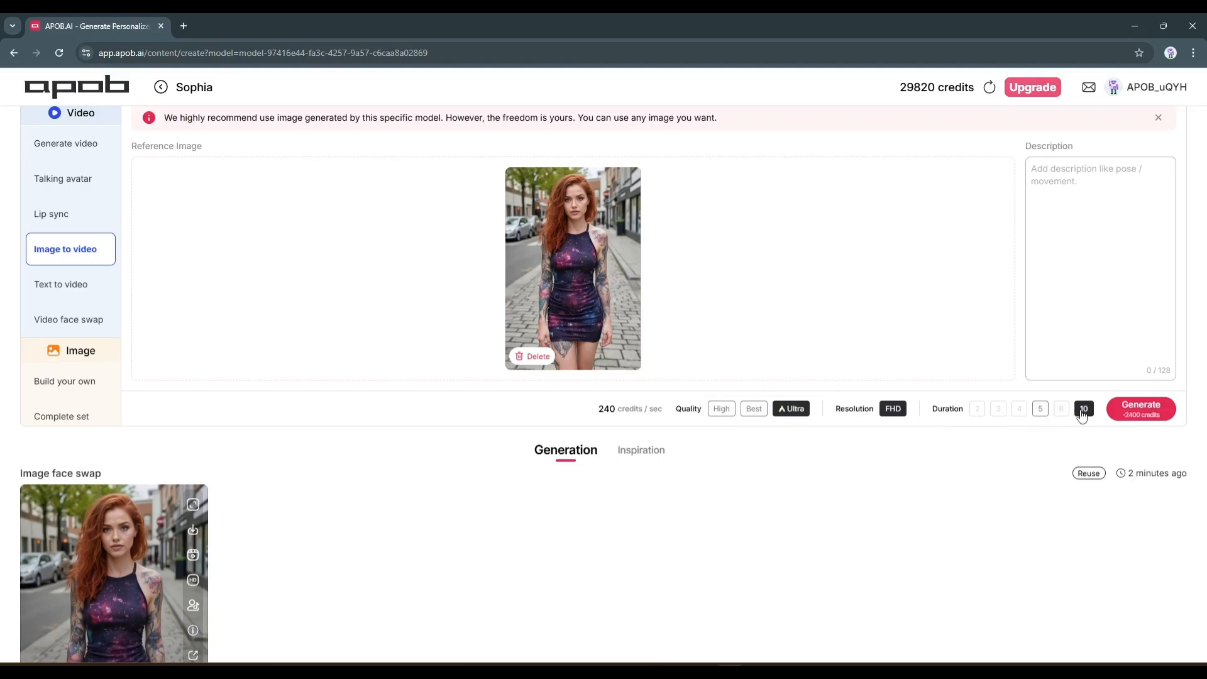
{"action": "left_click", "coordinate": [1125, 409]}
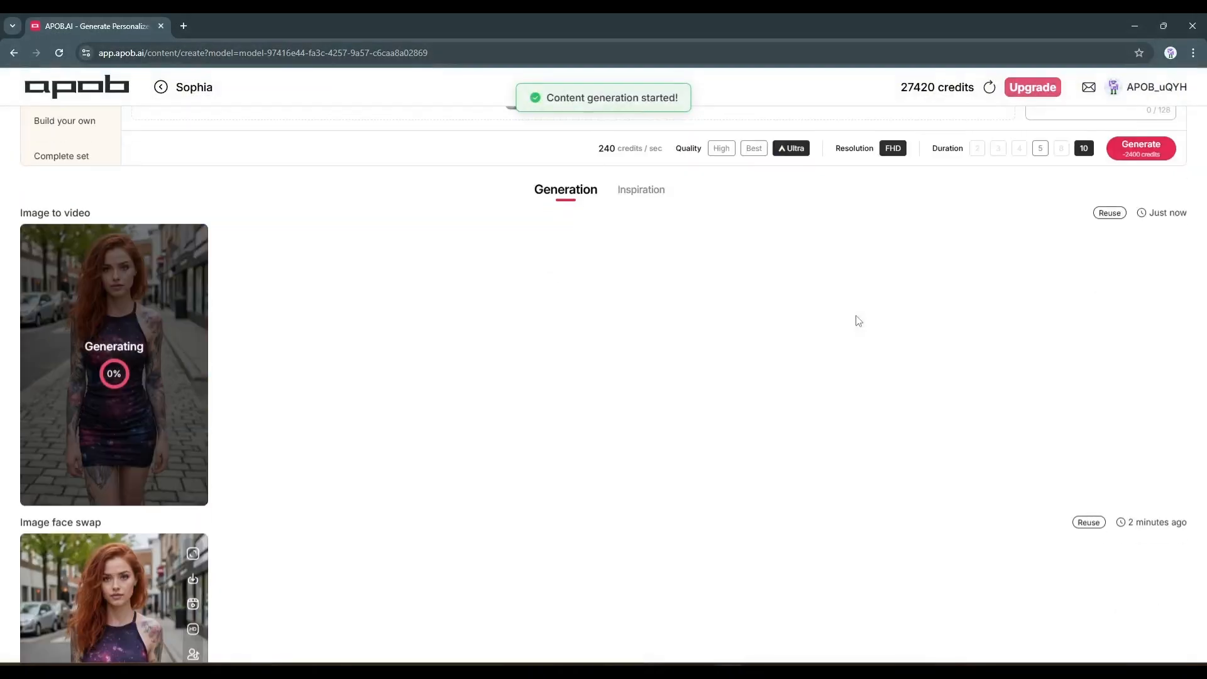
Watch the generated video of the red-haired woman at full size and close the preview
{"action": "scroll", "coordinate": [325, 434], "scroll_direction": "up", "scroll_amount": 1}
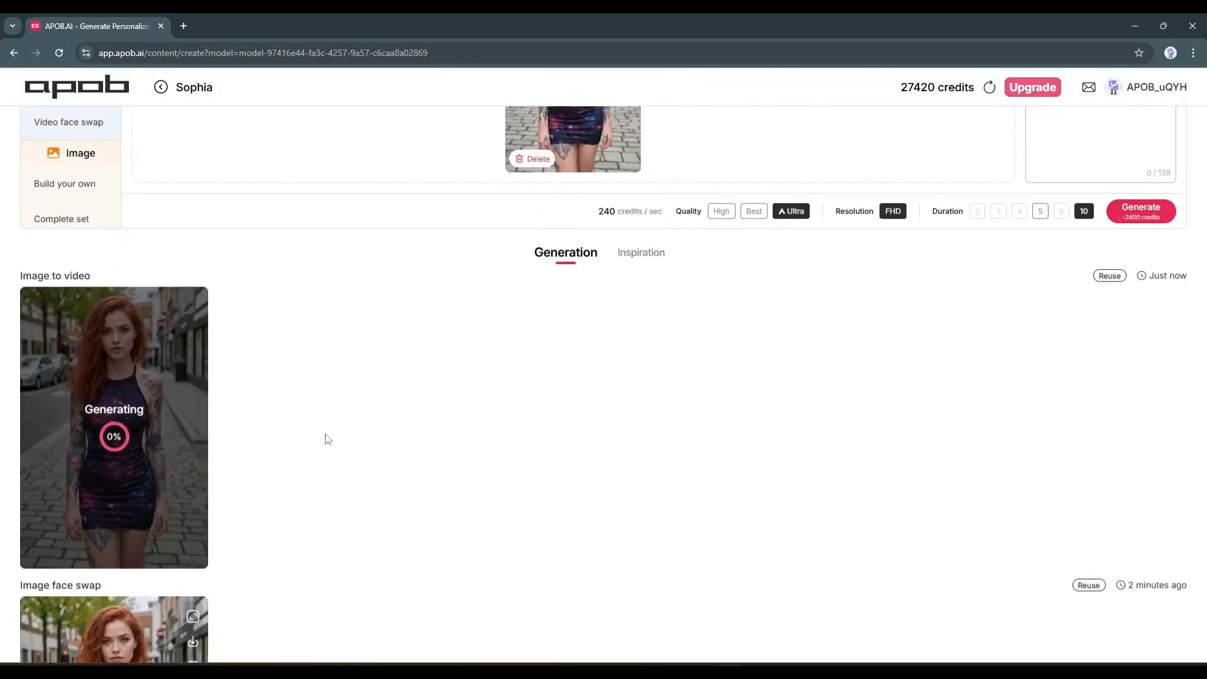
{"action": "scroll", "coordinate": [325, 436], "scroll_direction": "up", "scroll_amount": 4}
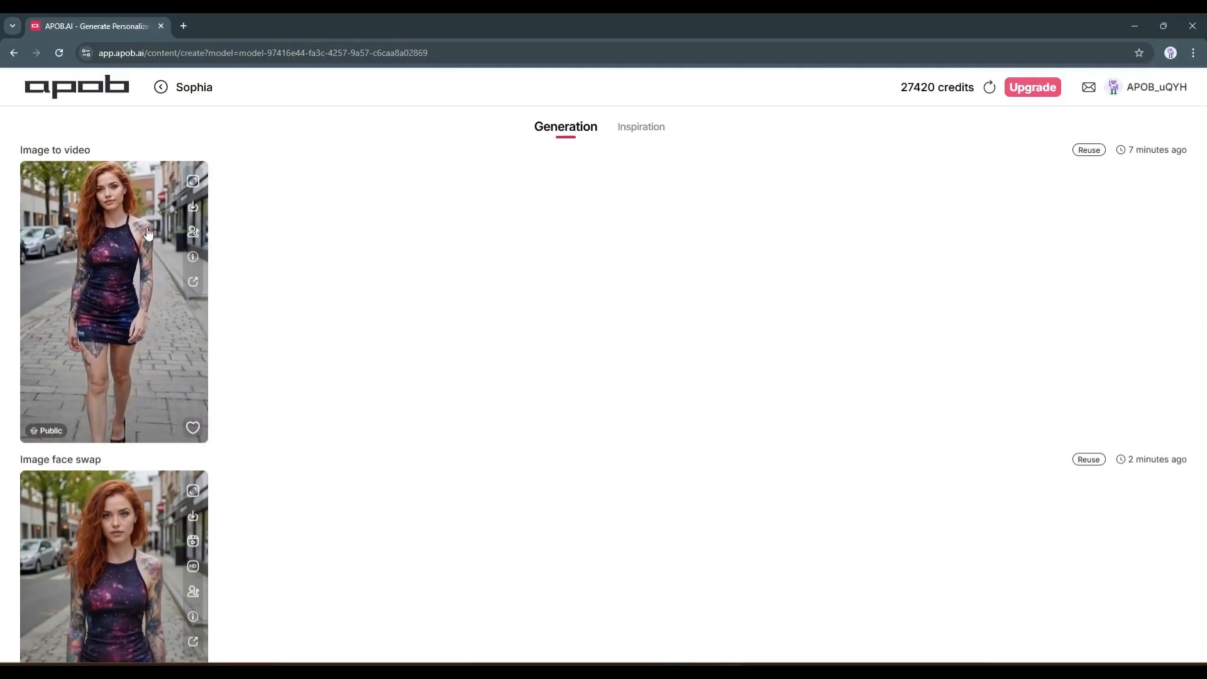
{"action": "left_click", "coordinate": [193, 181]}
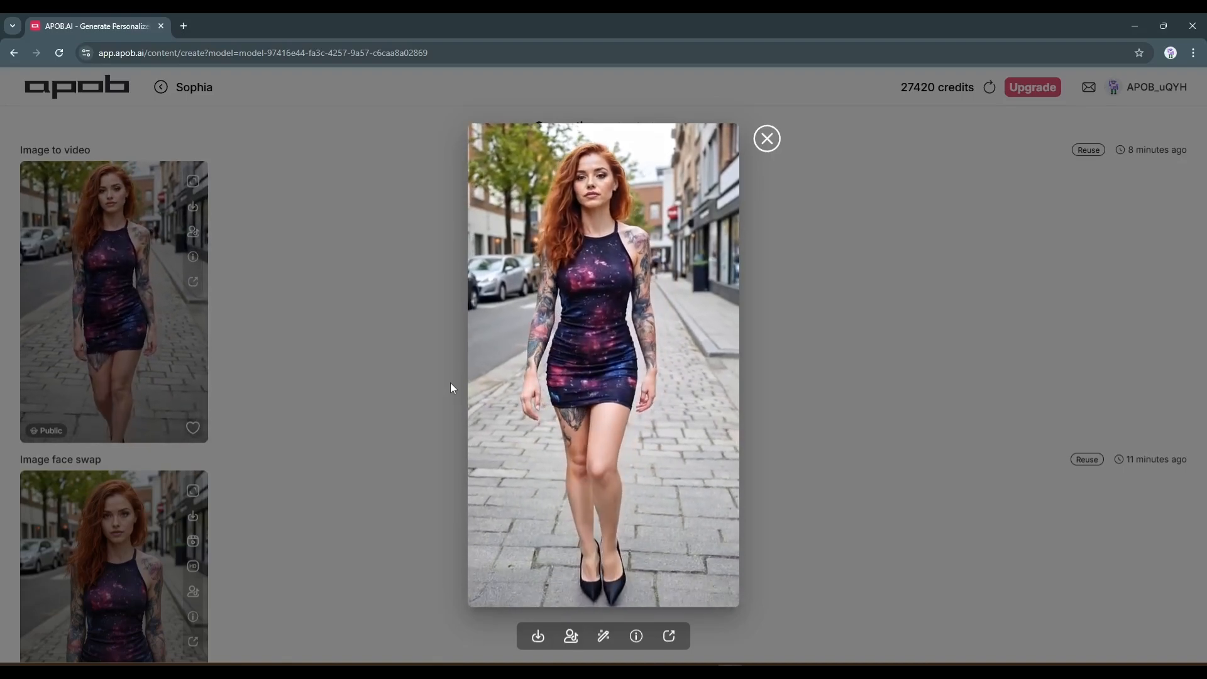
{"action": "left_click", "coordinate": [767, 138]}
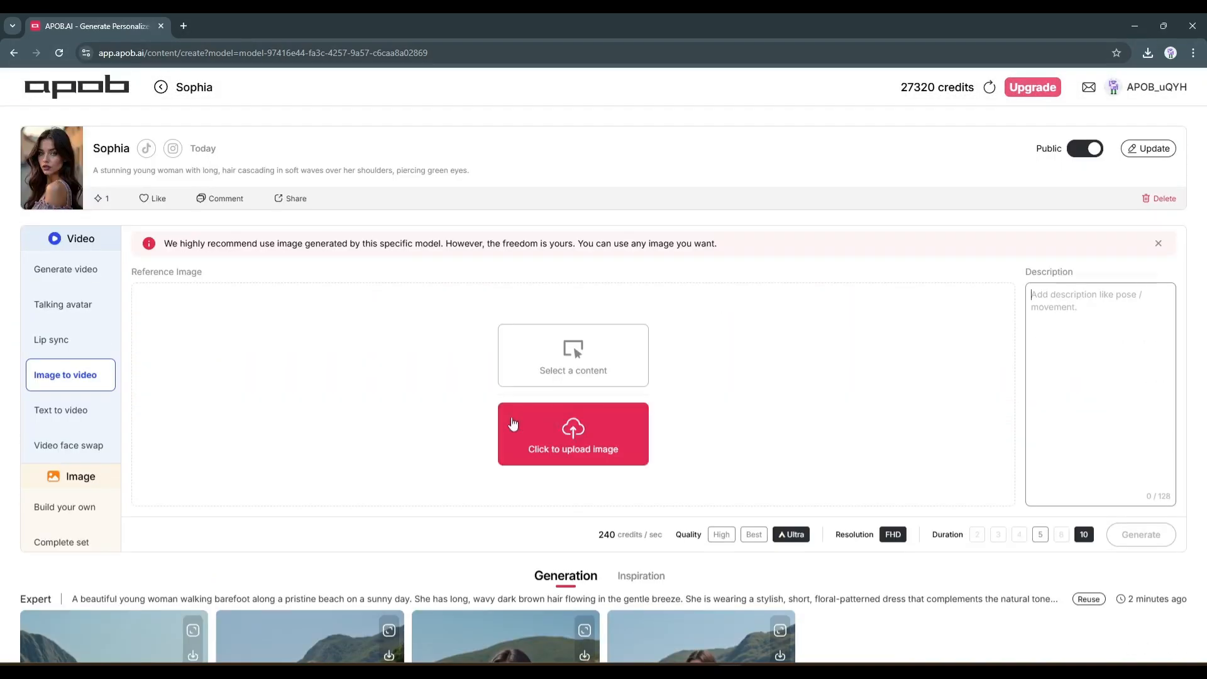
Choose the beach image of the woman in the floral outfit as reference and describe it as "A beautiful lady walking on a sea beach gracefully"
{"action": "left_click", "coordinate": [589, 378]}
{"action": "left_click", "coordinate": [597, 463]}
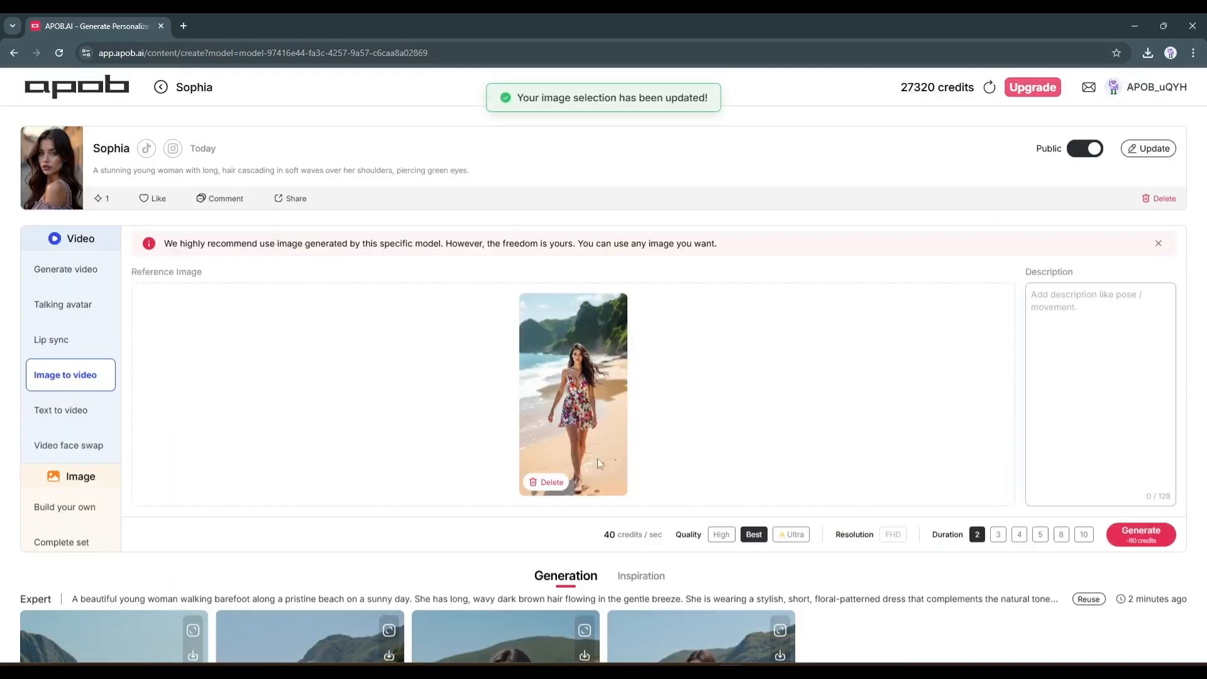
{"action": "left_click", "coordinate": [1099, 391]}
{"action": "type", "text": "A"}
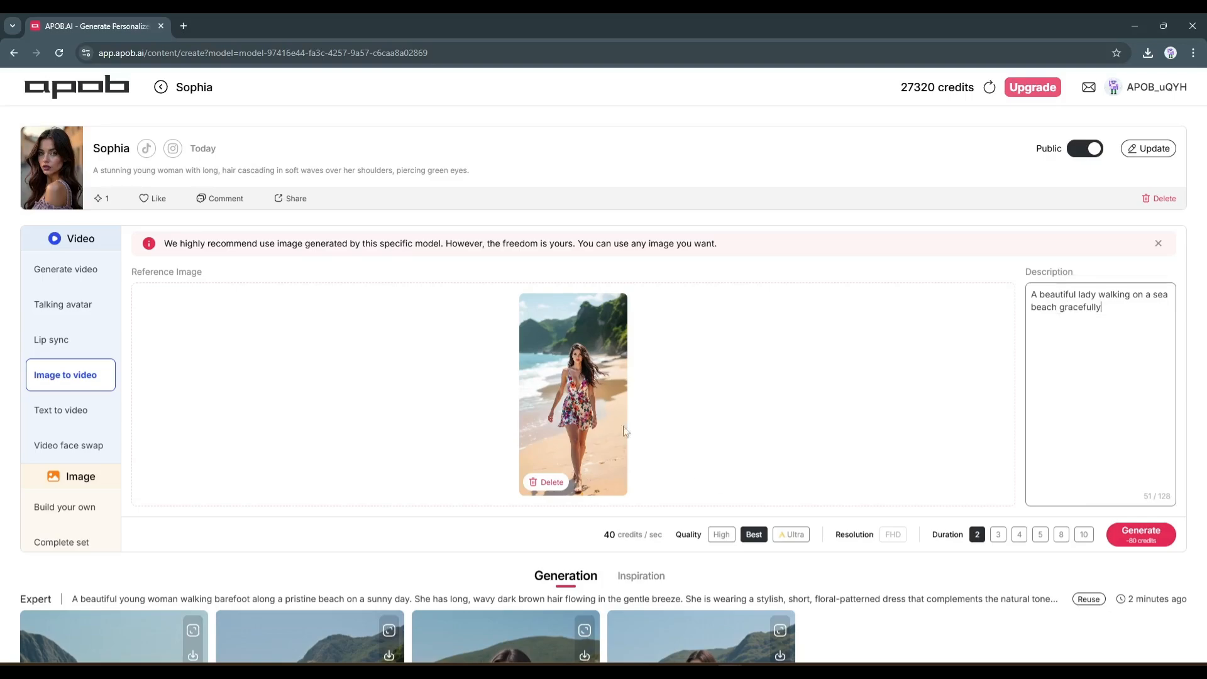
Generate the beach video at Ultra quality with a duration of 10 seconds, and preview the result at full size
{"action": "left_click", "coordinate": [791, 534]}
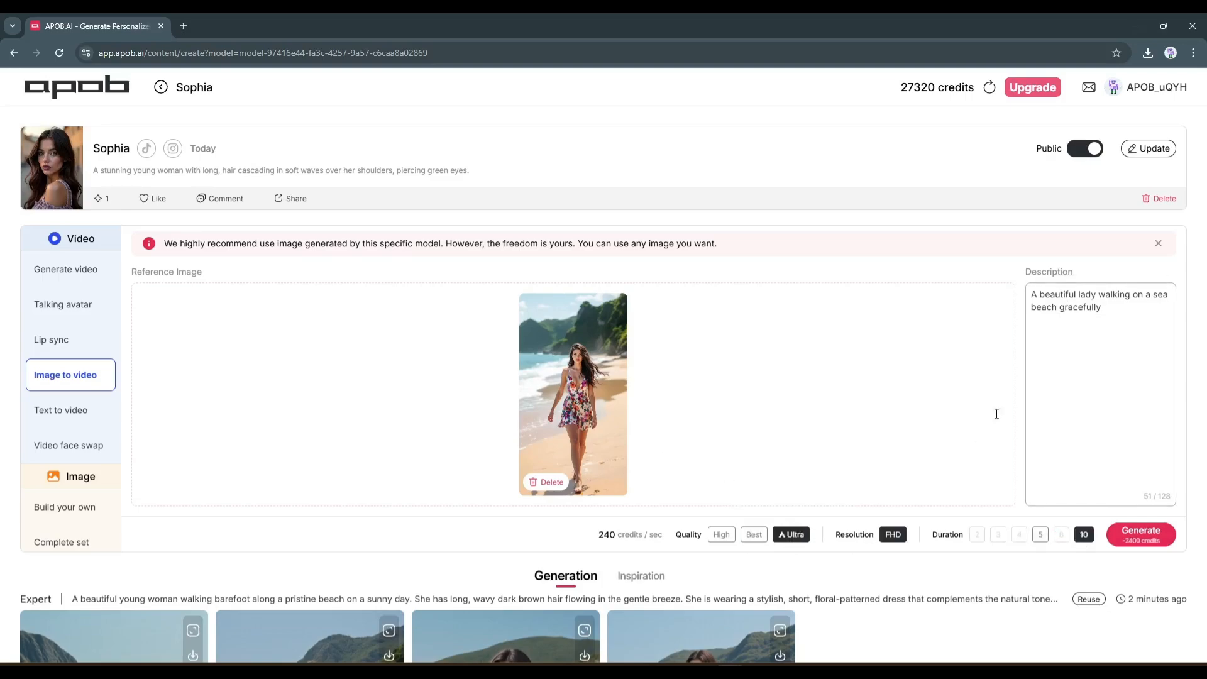
{"action": "left_click", "coordinate": [1138, 538]}
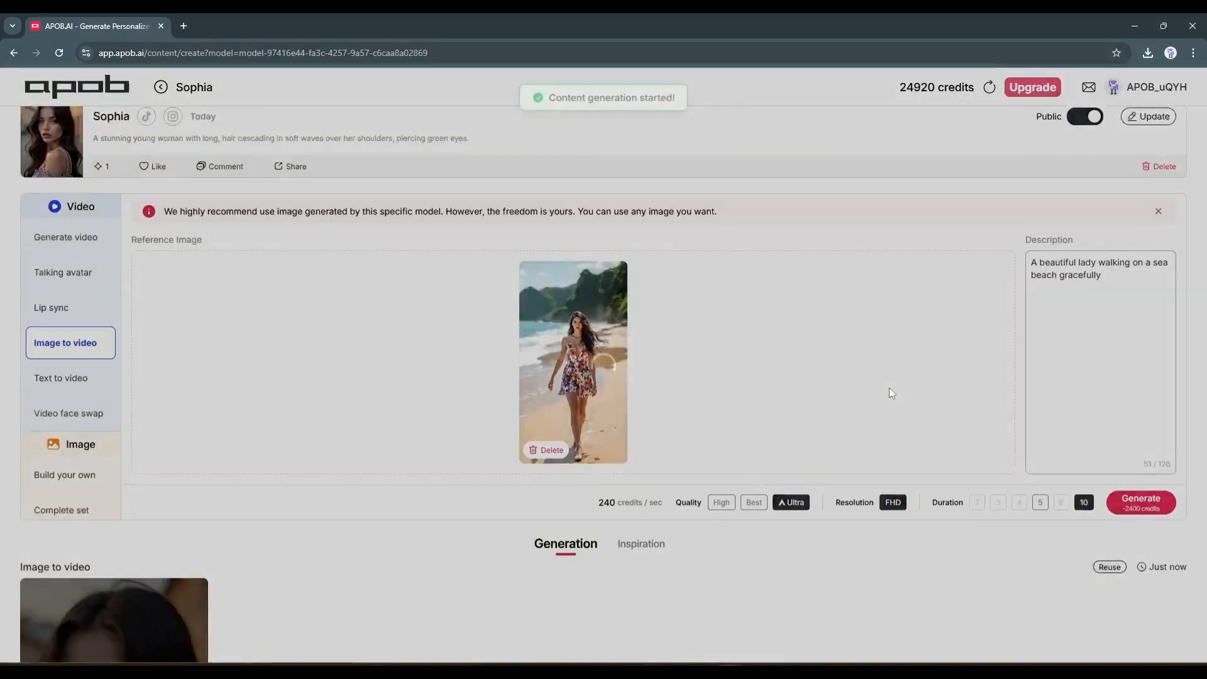
{"action": "scroll", "coordinate": [889, 387], "scroll_direction": "down", "scroll_amount": 5}
{"action": "left_click", "coordinate": [113, 490]}
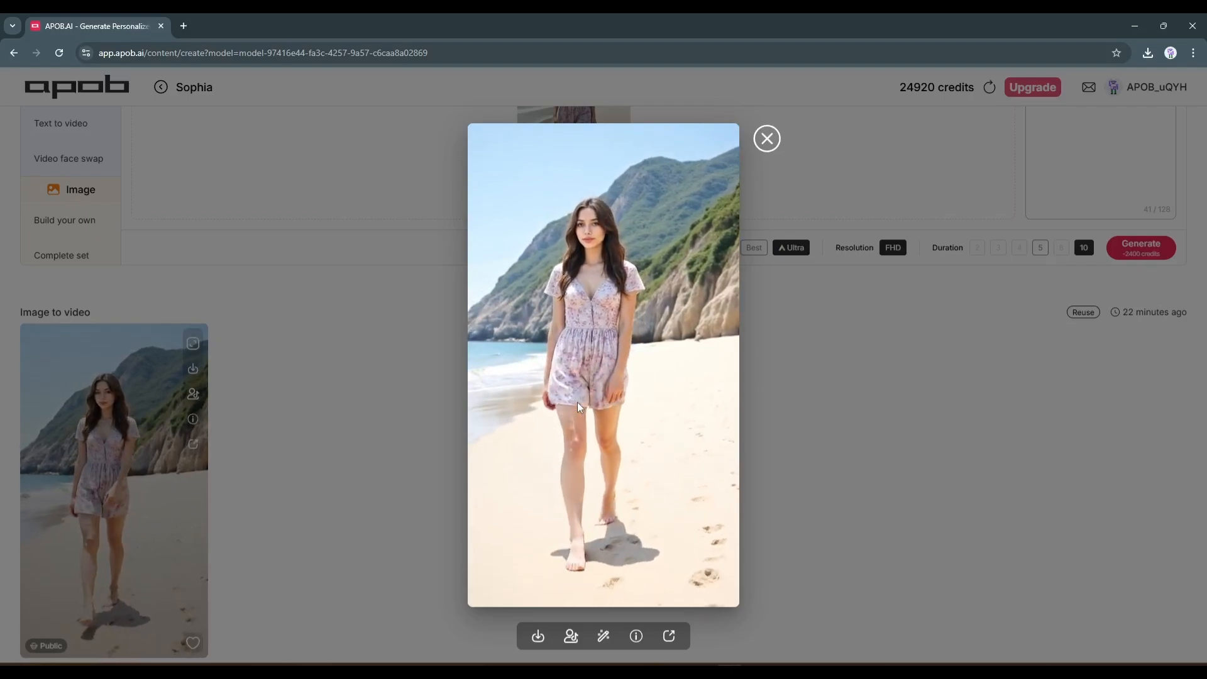
{"action": "left_click", "coordinate": [362, 341]}
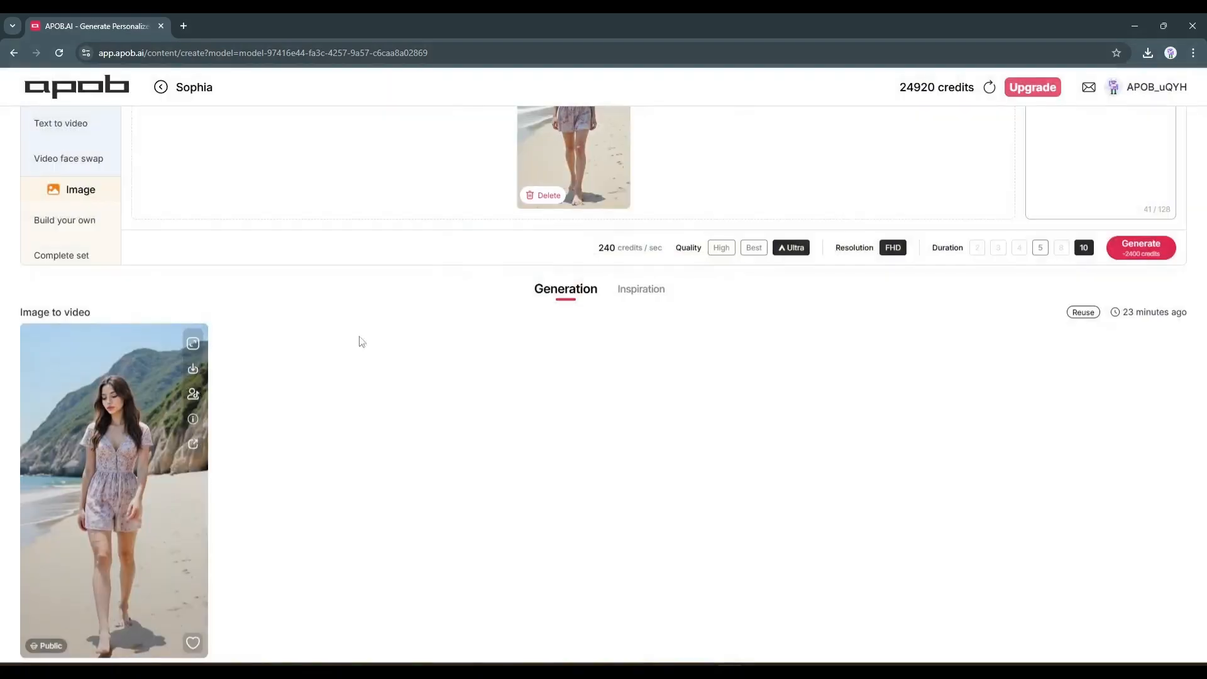
Switch to the Video face swap mode and upload the clip of the woman in the light-blue top
{"action": "scroll", "coordinate": [304, 250], "scroll_direction": "up", "scroll_amount": 4}
{"action": "left_click", "coordinate": [98, 302]}
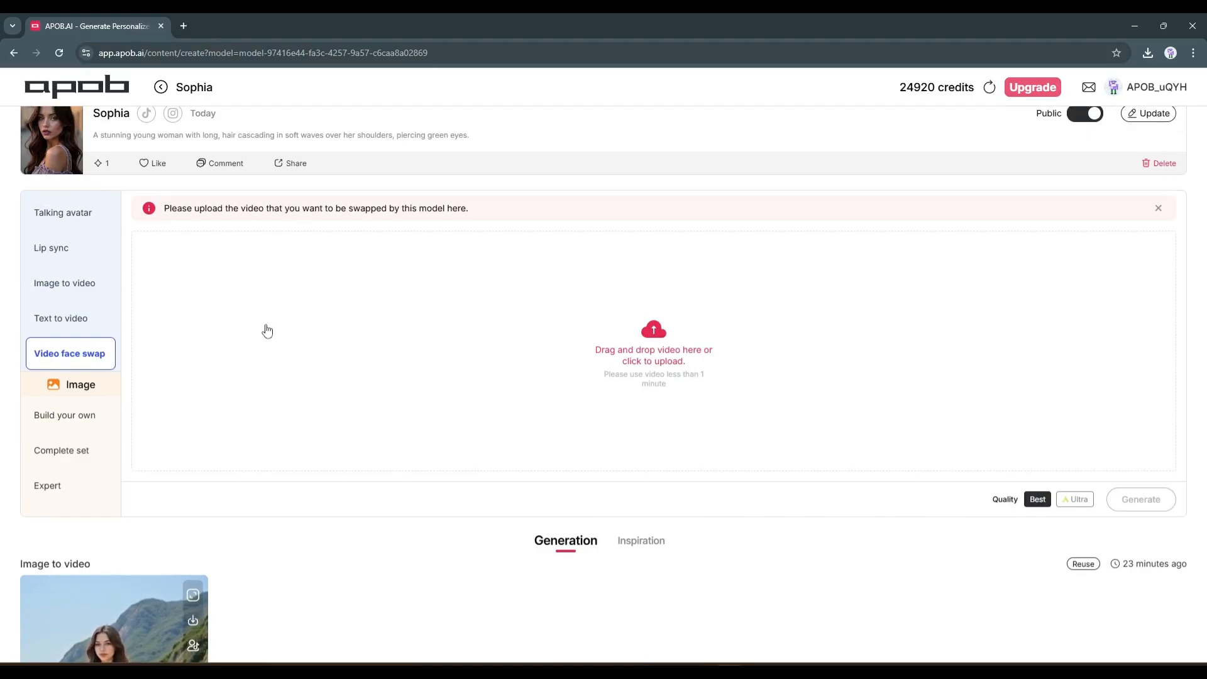
{"action": "scroll", "coordinate": [314, 321], "scroll_direction": "up", "scroll_amount": 1}
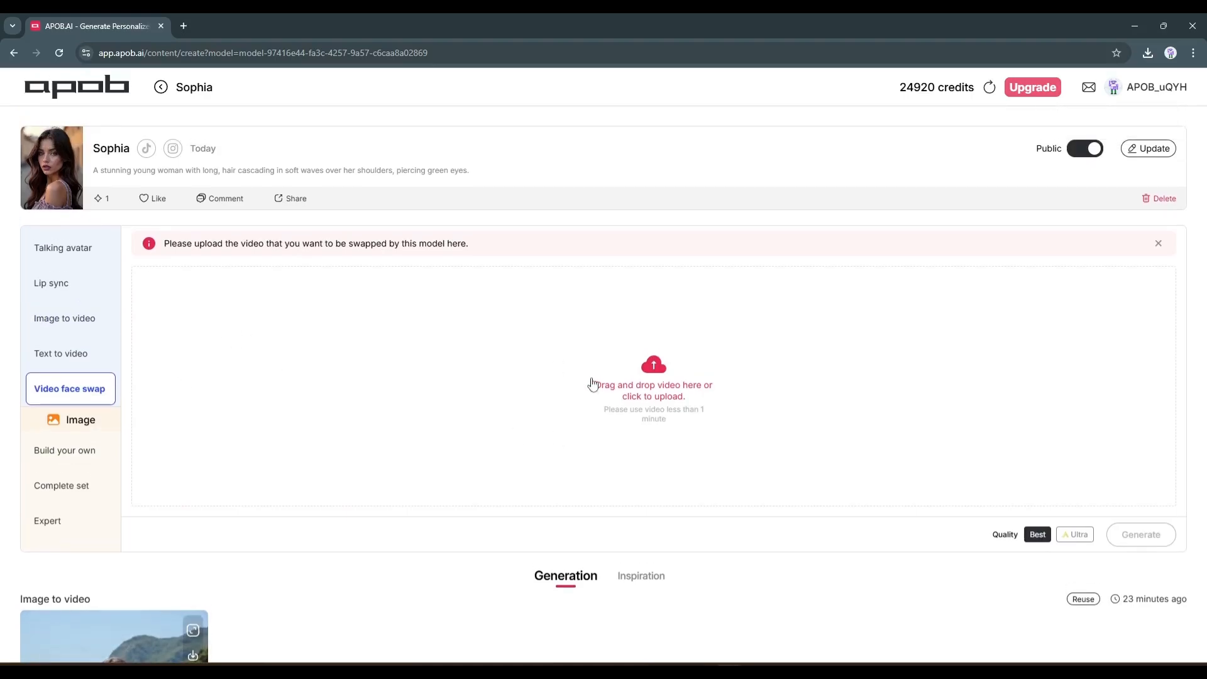
{"action": "left_click", "coordinate": [592, 384]}
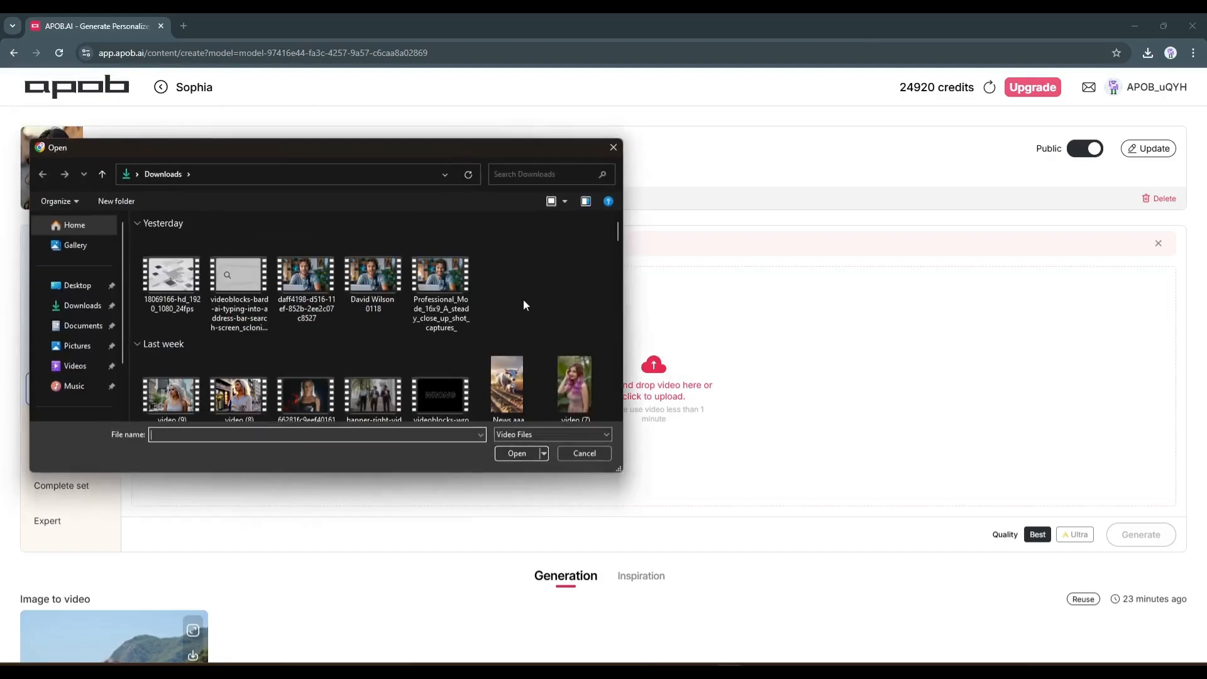
{"action": "double_click", "coordinate": [185, 277]}
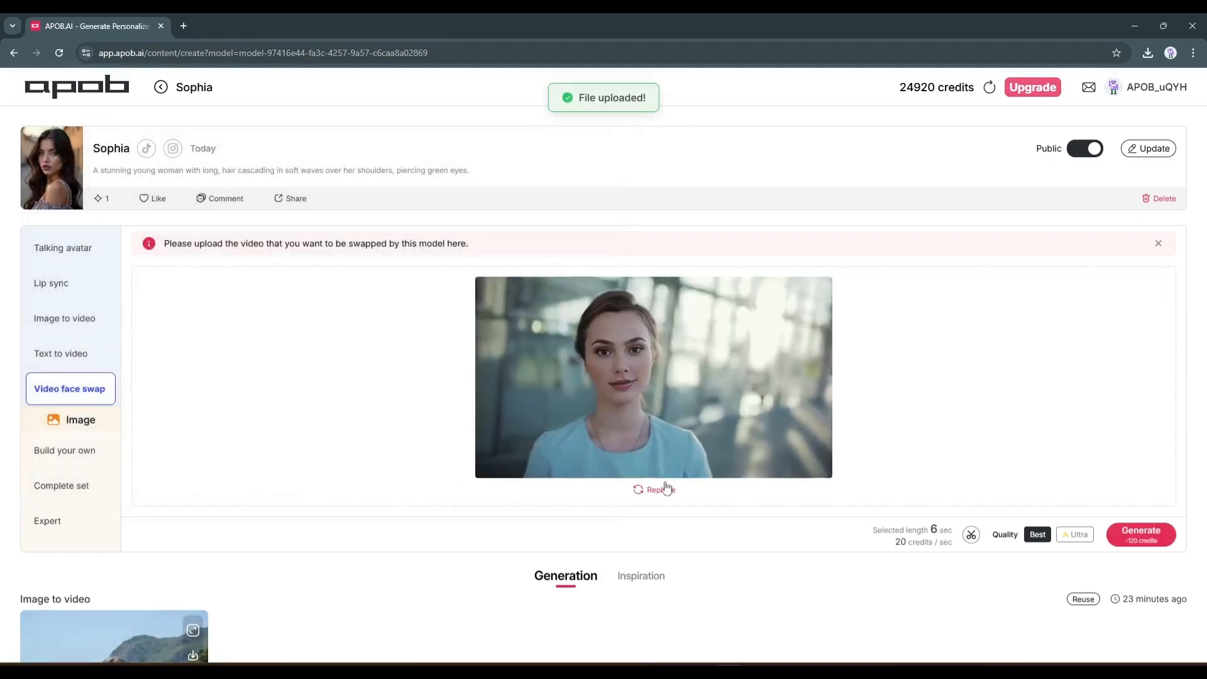
Set the quality to Ultra and generate the face swap of the uploaded clip
{"action": "scroll", "coordinate": [414, 566], "scroll_direction": "down", "scroll_amount": 1}
{"action": "scroll", "coordinate": [1118, 539], "scroll_direction": "up", "scroll_amount": 1}
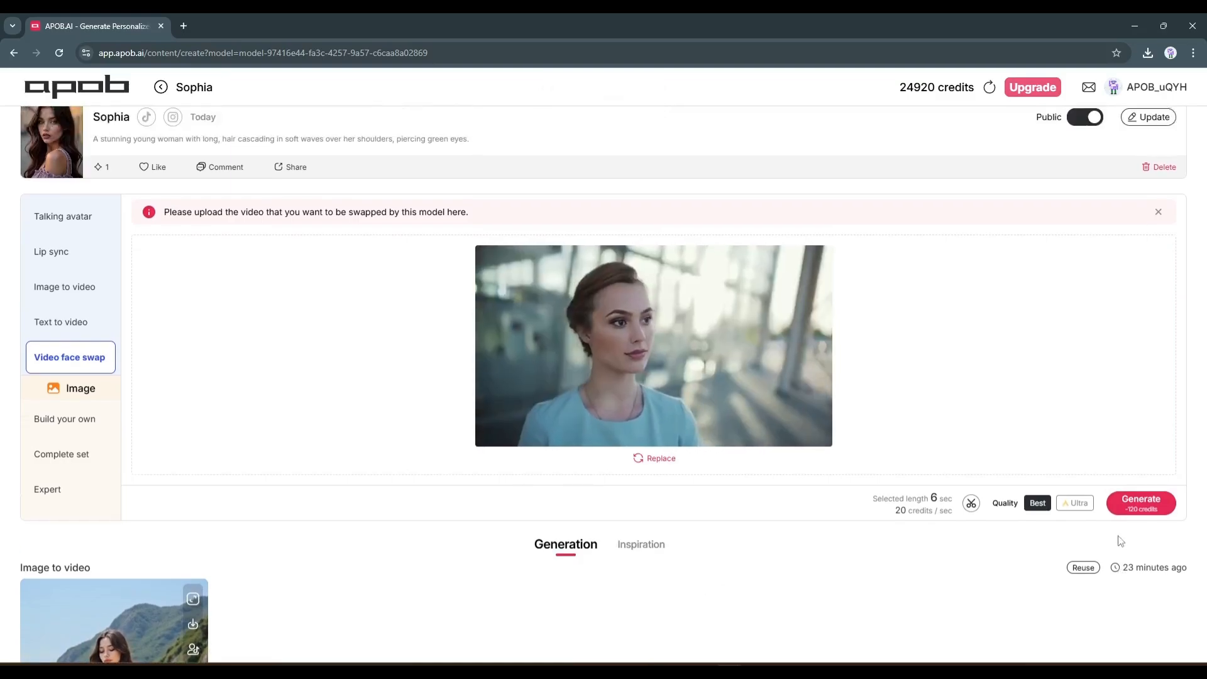
{"action": "left_click", "coordinate": [1078, 535]}
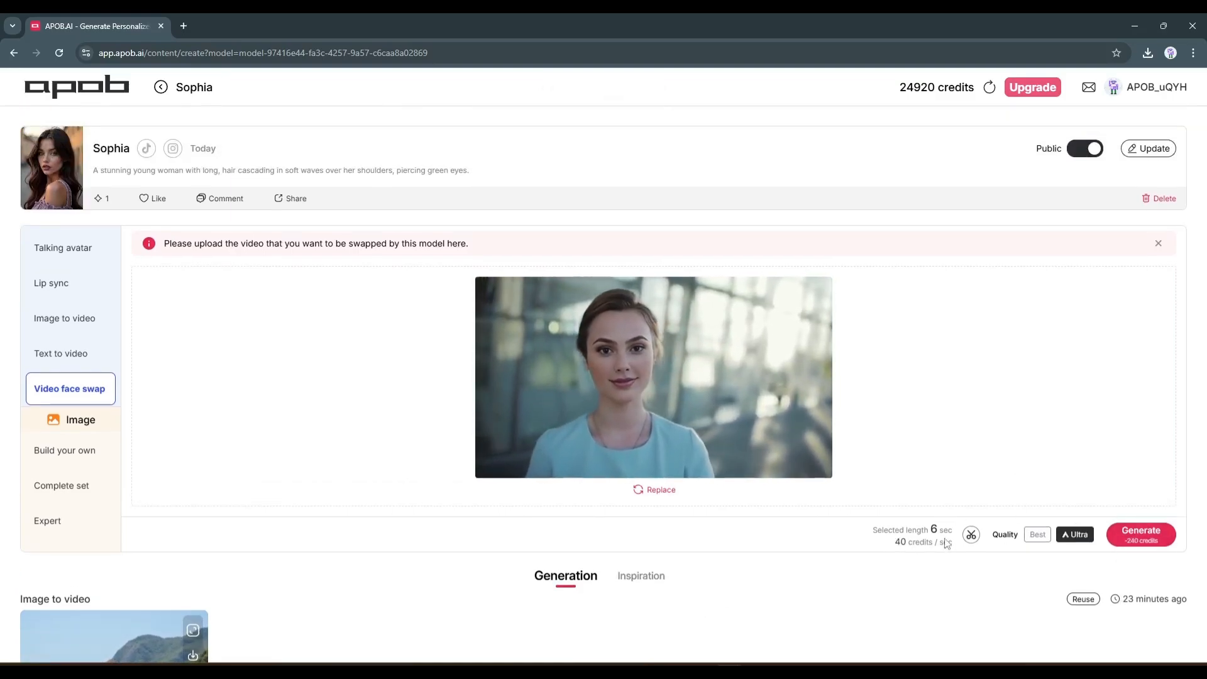
{"action": "left_click", "coordinate": [1141, 534]}
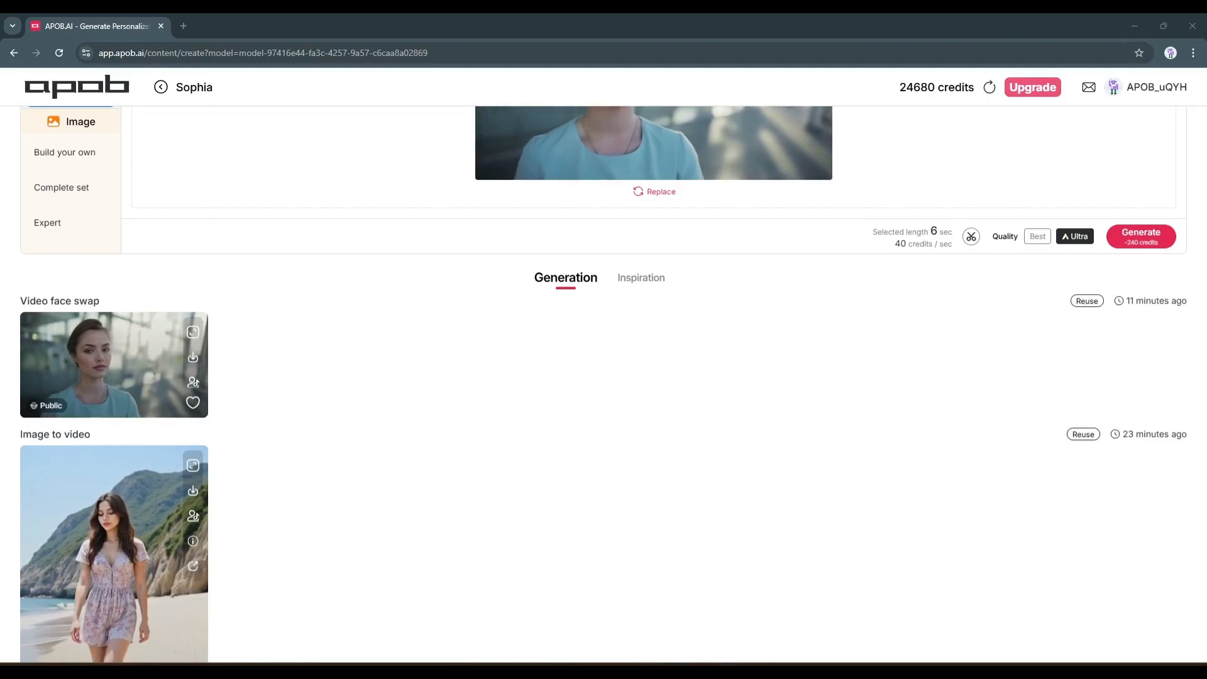
Close the full-size preview of the face-swapped clip and compare the result with the uploaded original
{"action": "scroll", "coordinate": [156, 480], "scroll_direction": "up", "scroll_amount": 4}
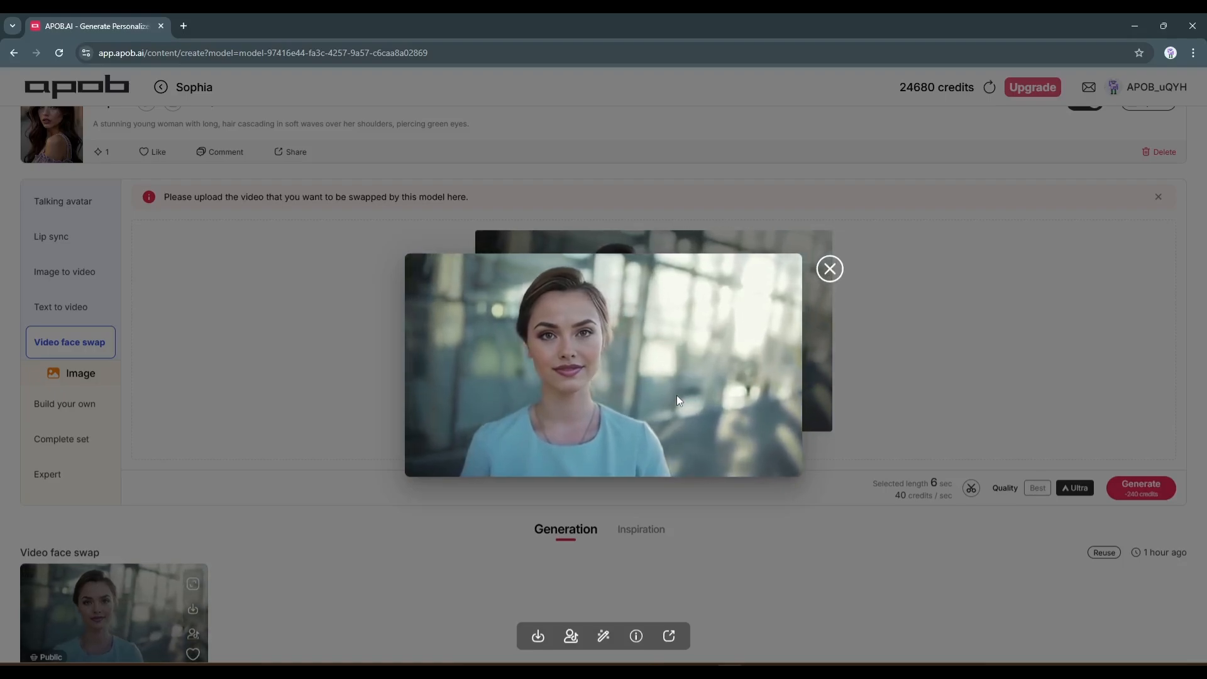
{"action": "left_click", "coordinate": [600, 399]}
{"action": "scroll", "coordinate": [574, 416], "scroll_direction": "up", "scroll_amount": 2}
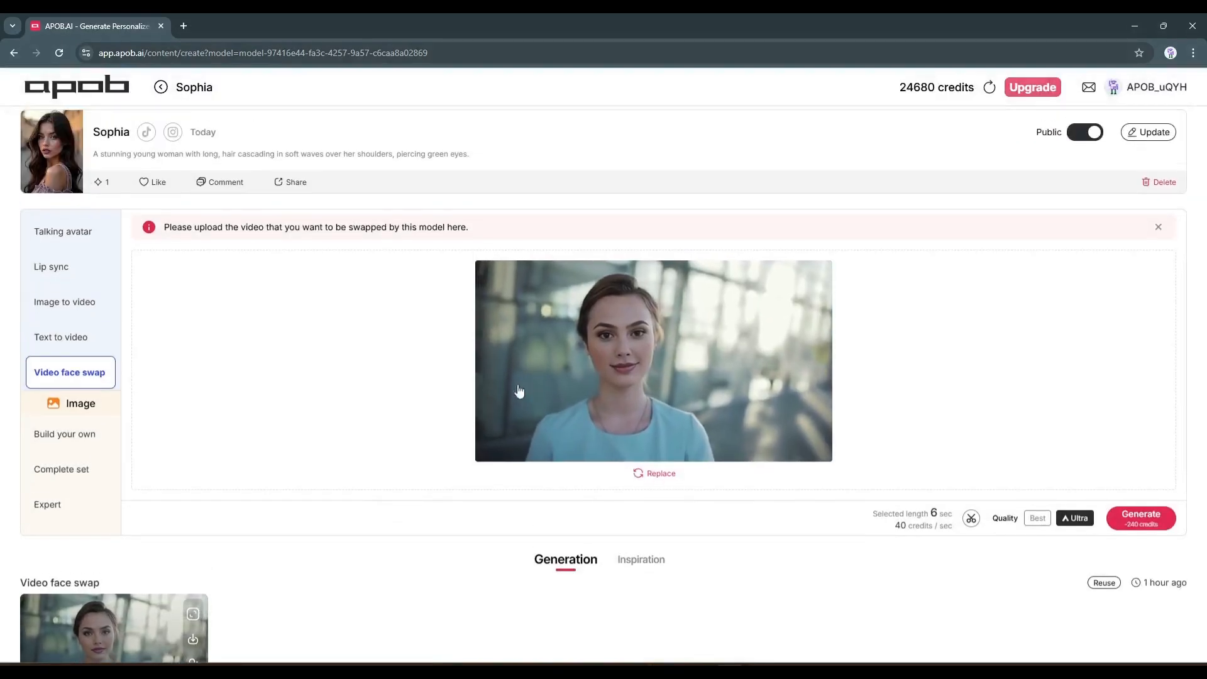
{"action": "scroll", "coordinate": [262, 310], "scroll_direction": "down", "scroll_amount": 1}
{"action": "scroll", "coordinate": [299, 369], "scroll_direction": "up", "scroll_amount": 1}
{"action": "scroll", "coordinate": [315, 374], "scroll_direction": "down", "scroll_amount": 7}
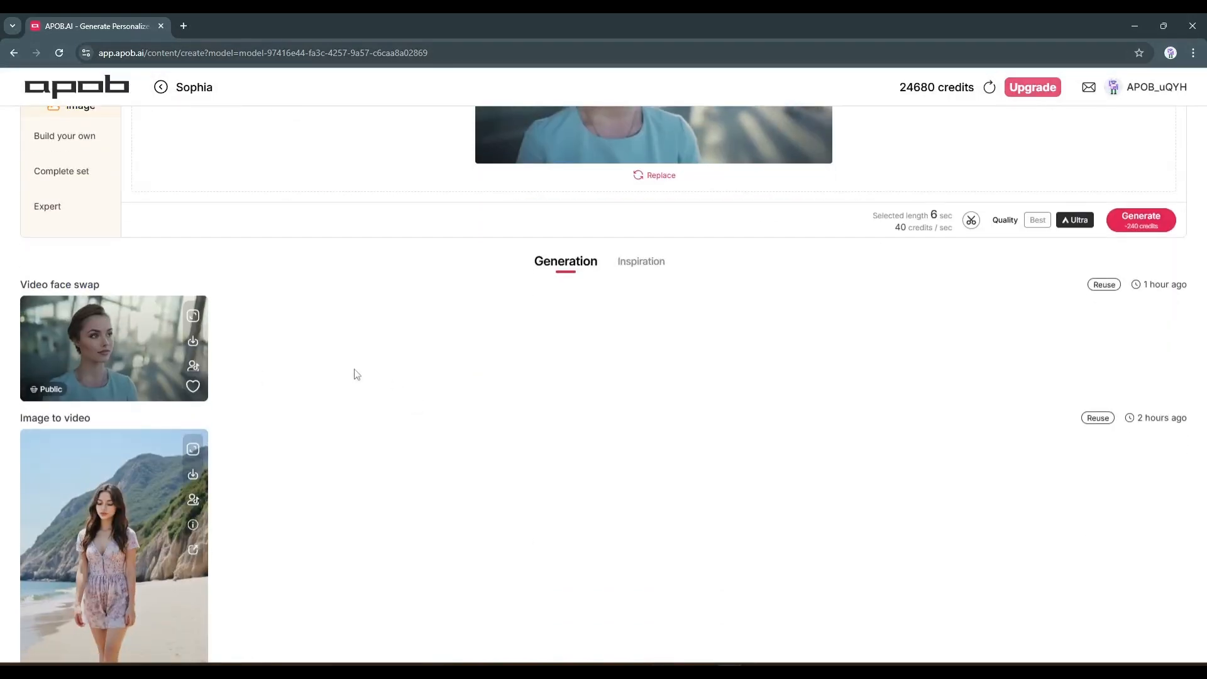
{"action": "scroll", "coordinate": [189, 376], "scroll_direction": "up", "scroll_amount": 5}
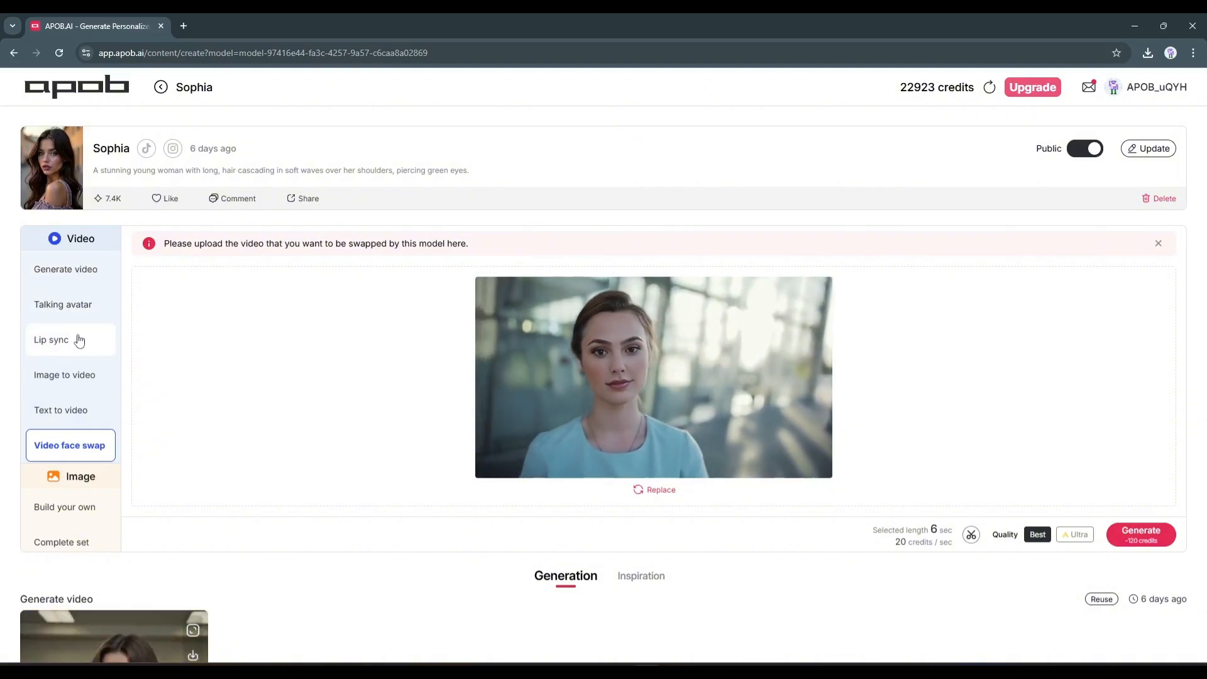
Switch to the Talking avatar mode and look over the content selection and image upload options for its reference image
{"action": "left_click", "coordinate": [66, 305]}
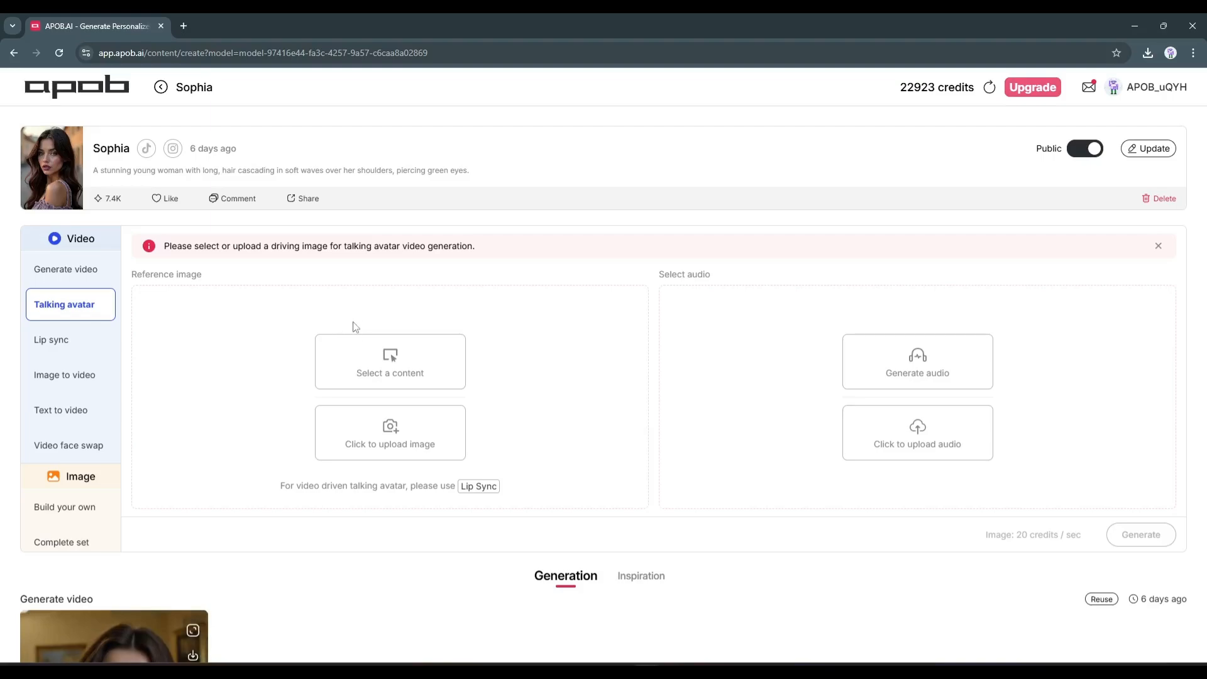
{"action": "left_click", "coordinate": [430, 372]}
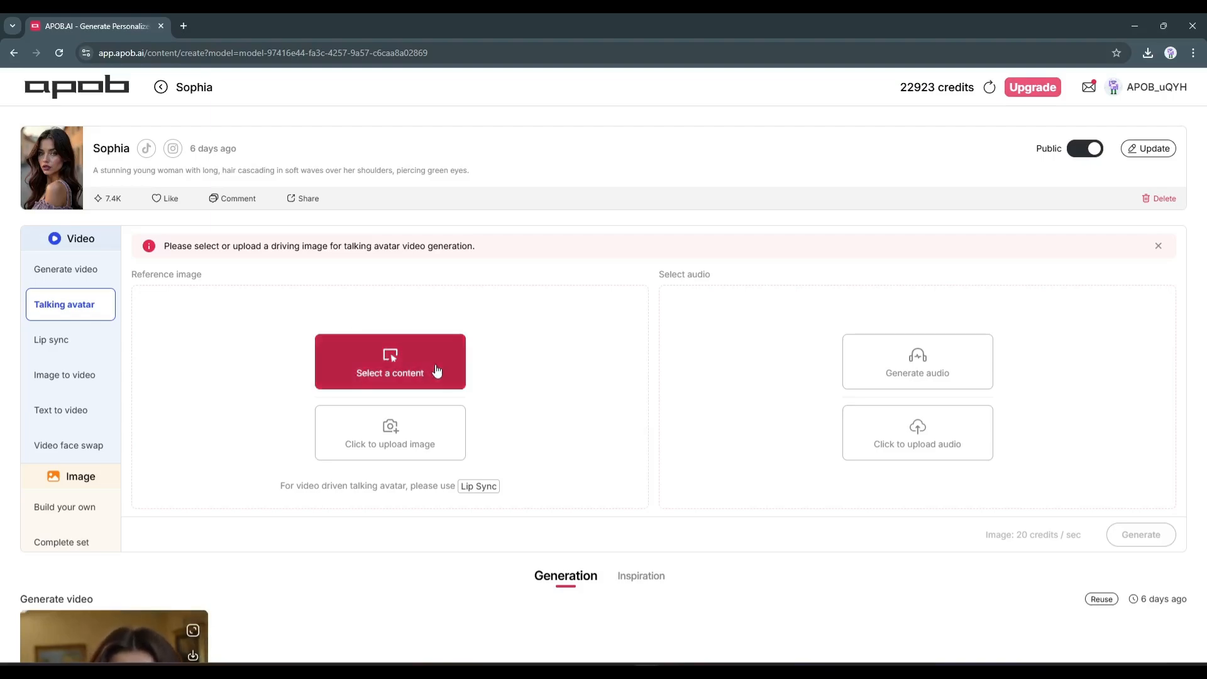
{"action": "left_click", "coordinate": [861, 112]}
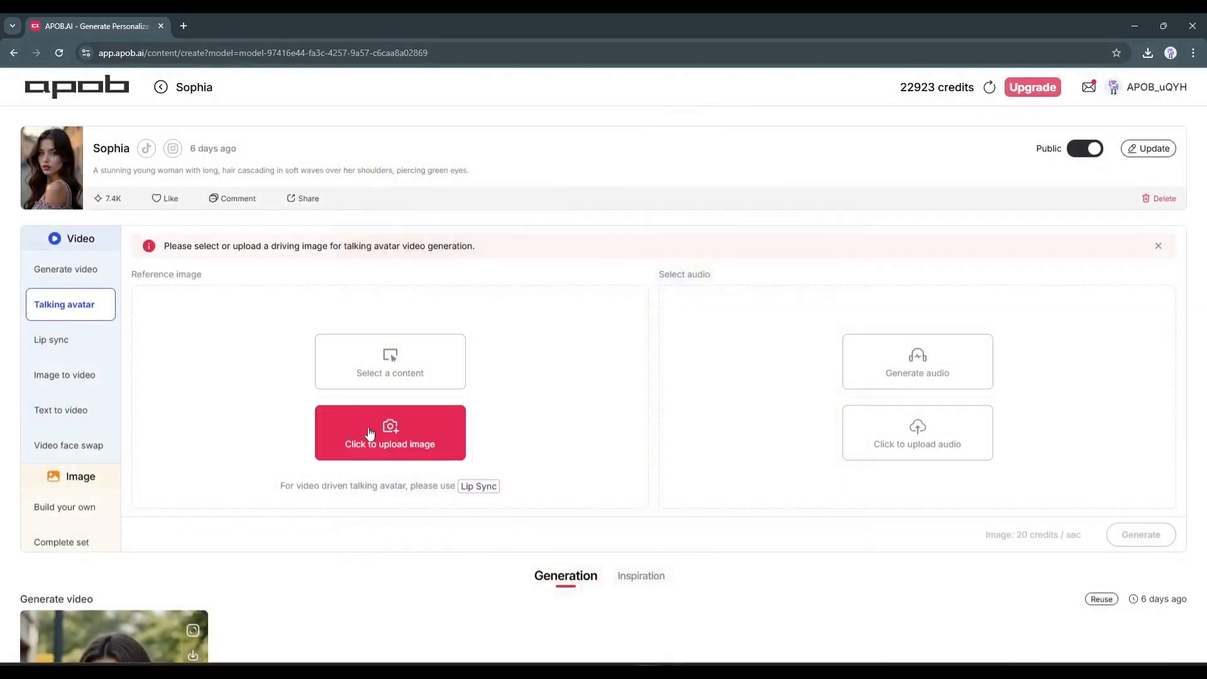
{"action": "left_click", "coordinate": [423, 447]}
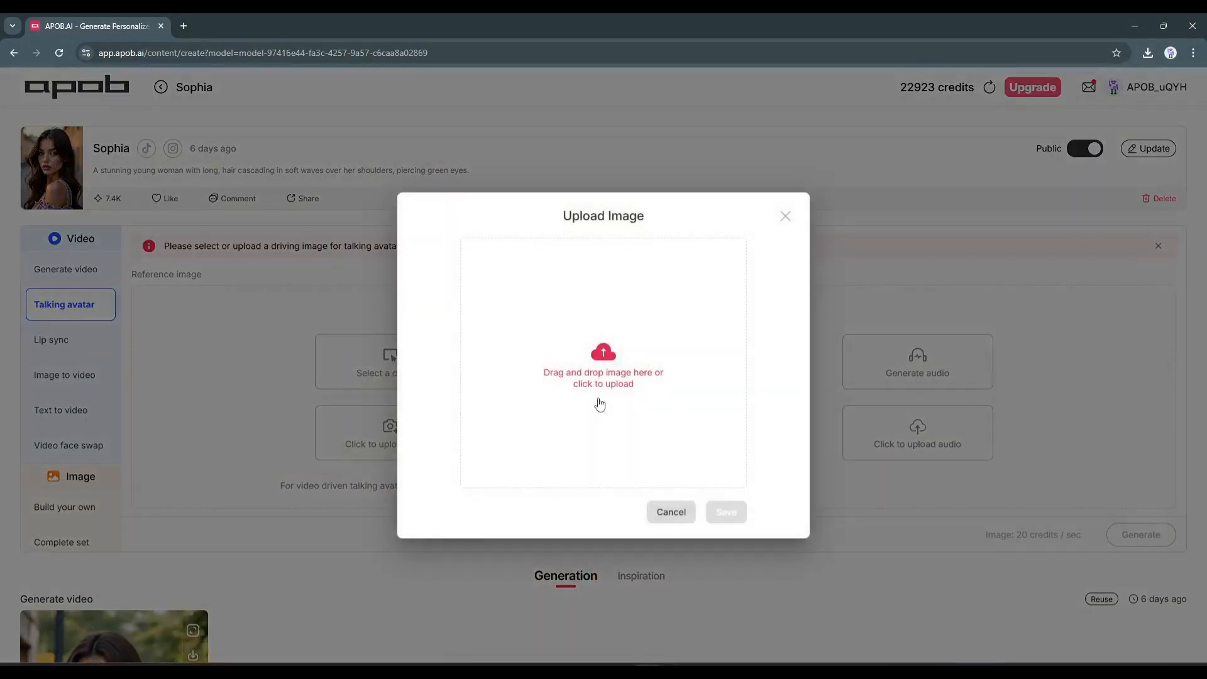
{"action": "left_click", "coordinate": [787, 221]}
Choose the existing portrait of the woman with dark lipstick and shoulder-length auburn hair as the talking avatar's reference image
{"action": "left_click", "coordinate": [402, 364]}
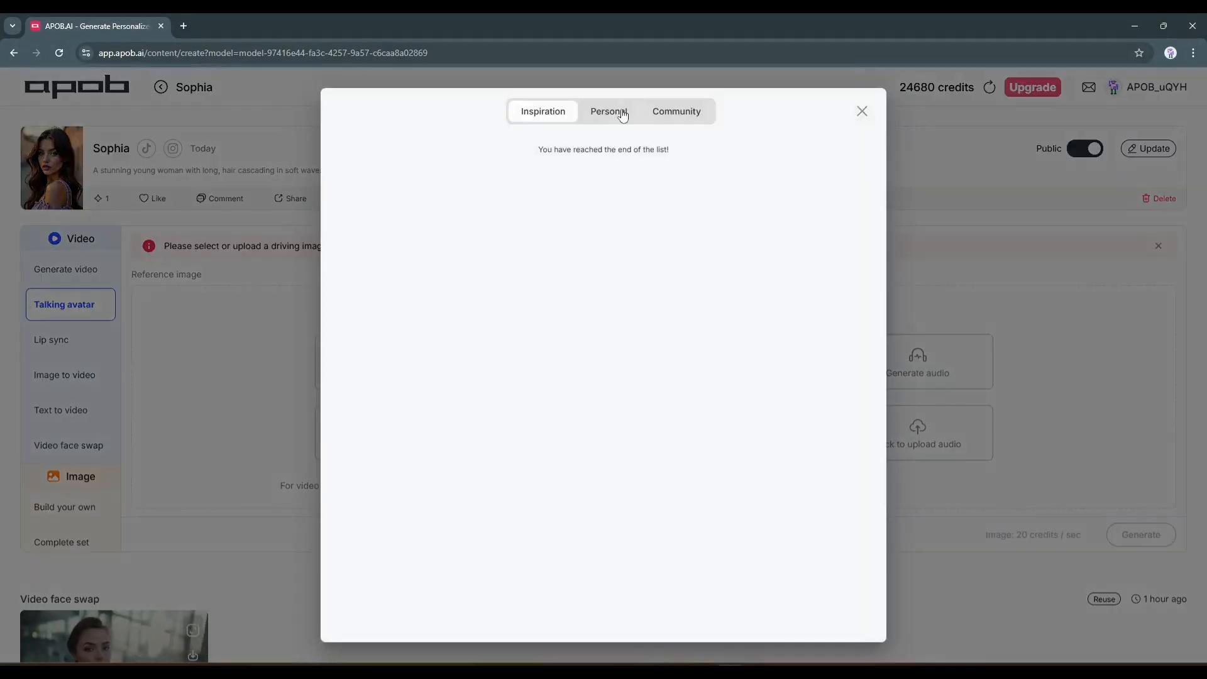
{"action": "left_click", "coordinate": [621, 113]}
{"action": "scroll", "coordinate": [466, 355], "scroll_direction": "down", "scroll_amount": 5}
{"action": "left_click", "coordinate": [752, 312]}
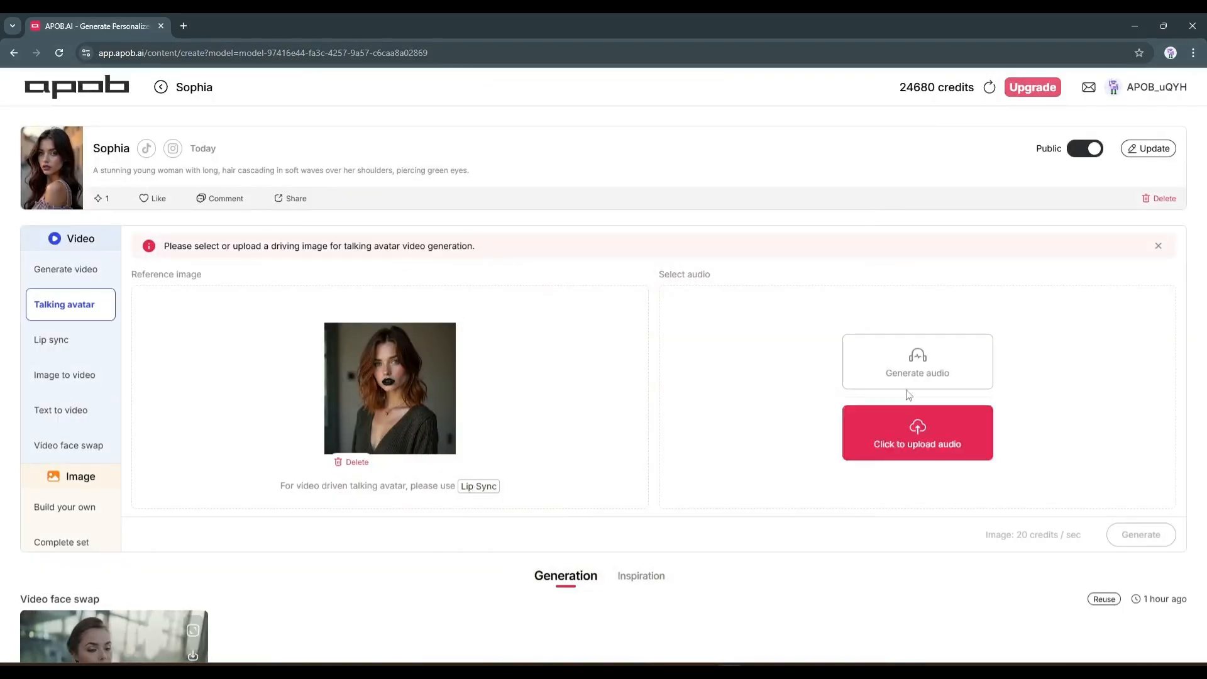
Have a 30-second script written for the avatar's audio, about the avatar, mentioned by first name, talking to audience
{"action": "left_click", "coordinate": [958, 376]}
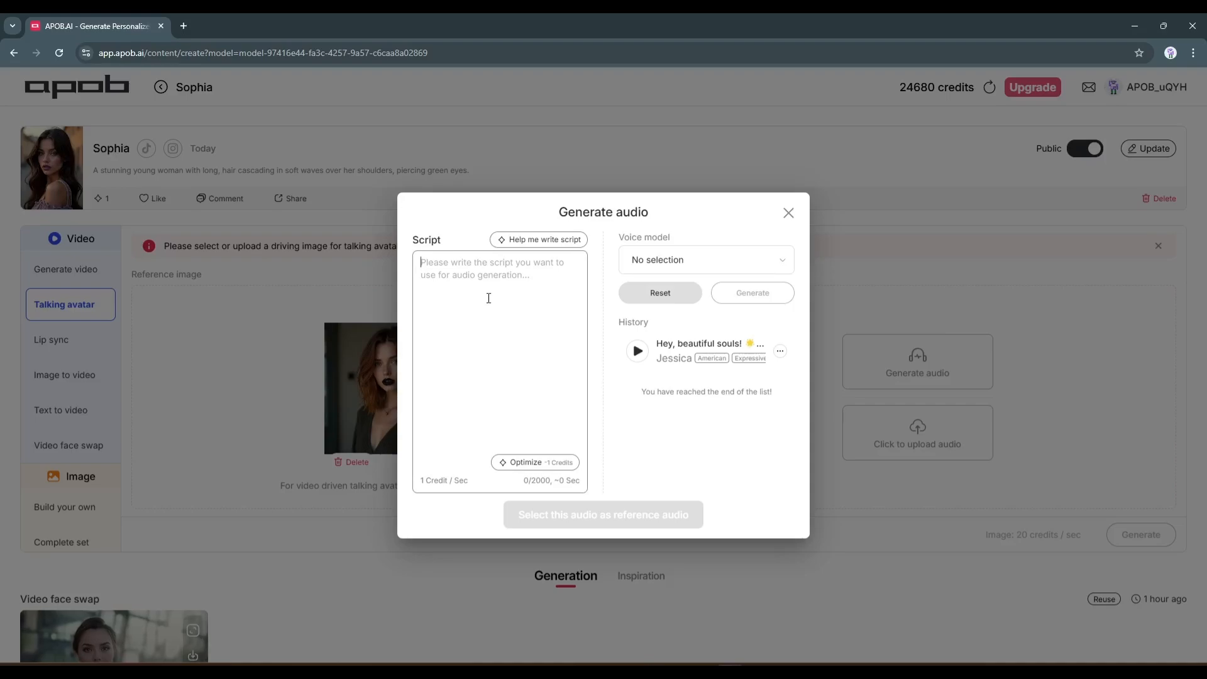
{"action": "left_click", "coordinate": [544, 241]}
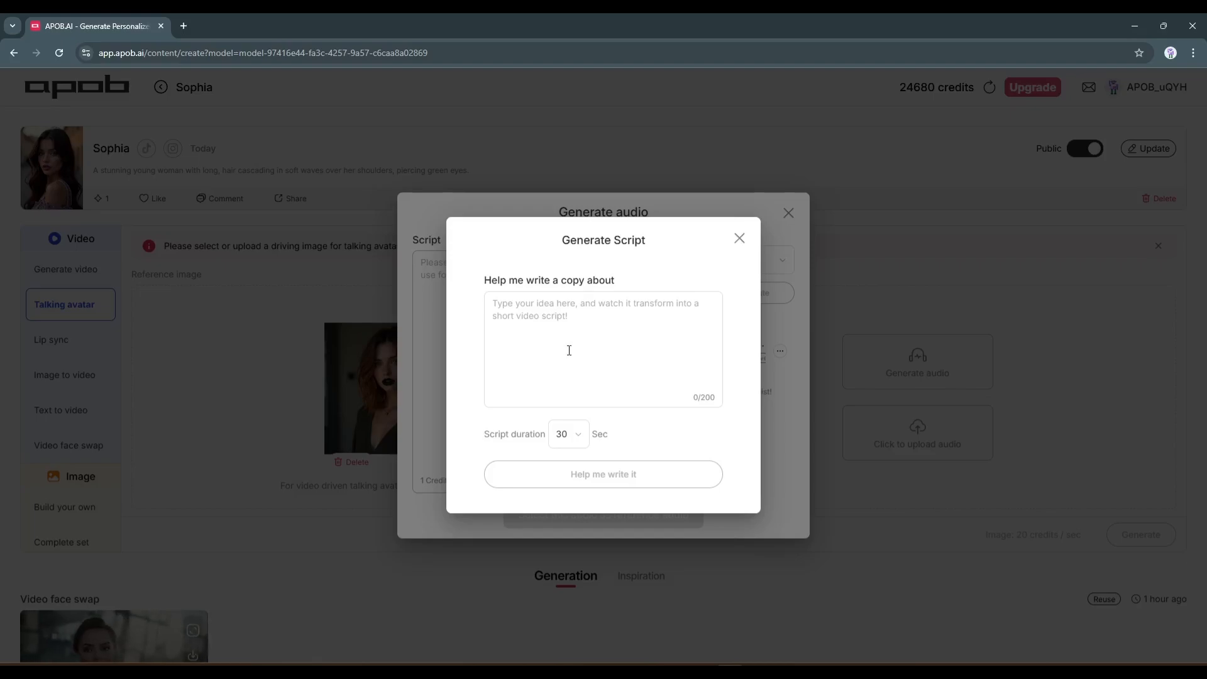
{"action": "type", "text": "Emily talking to audience"}
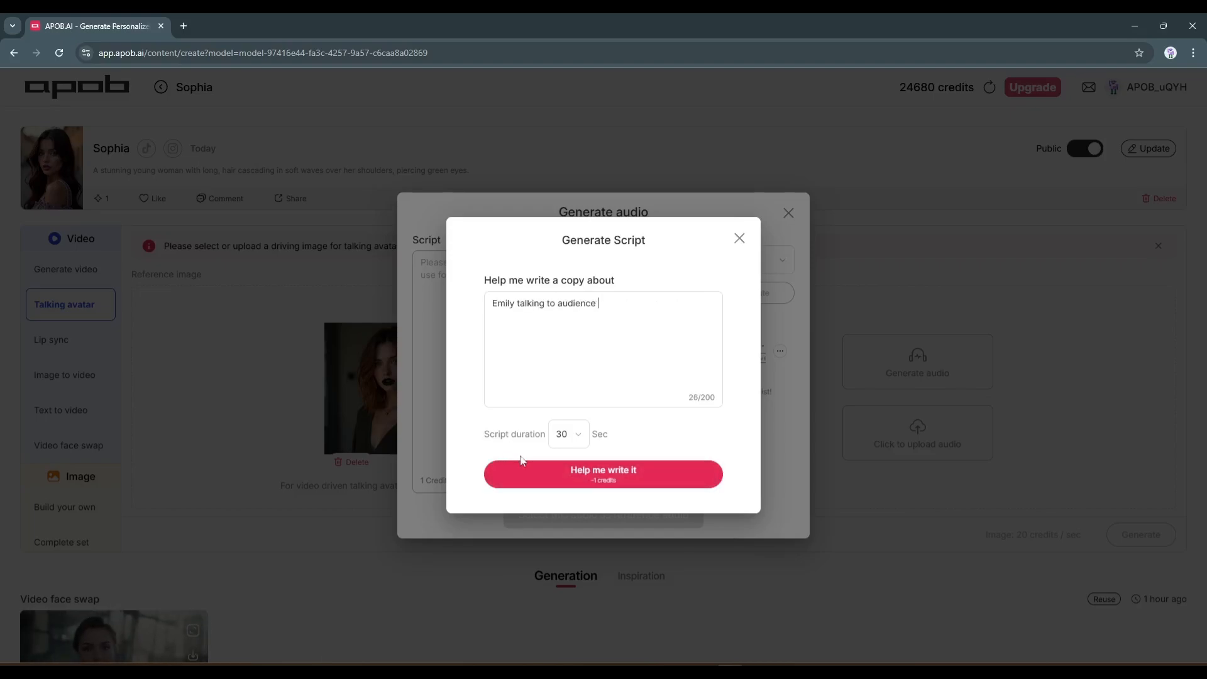
{"action": "left_click", "coordinate": [601, 470]}
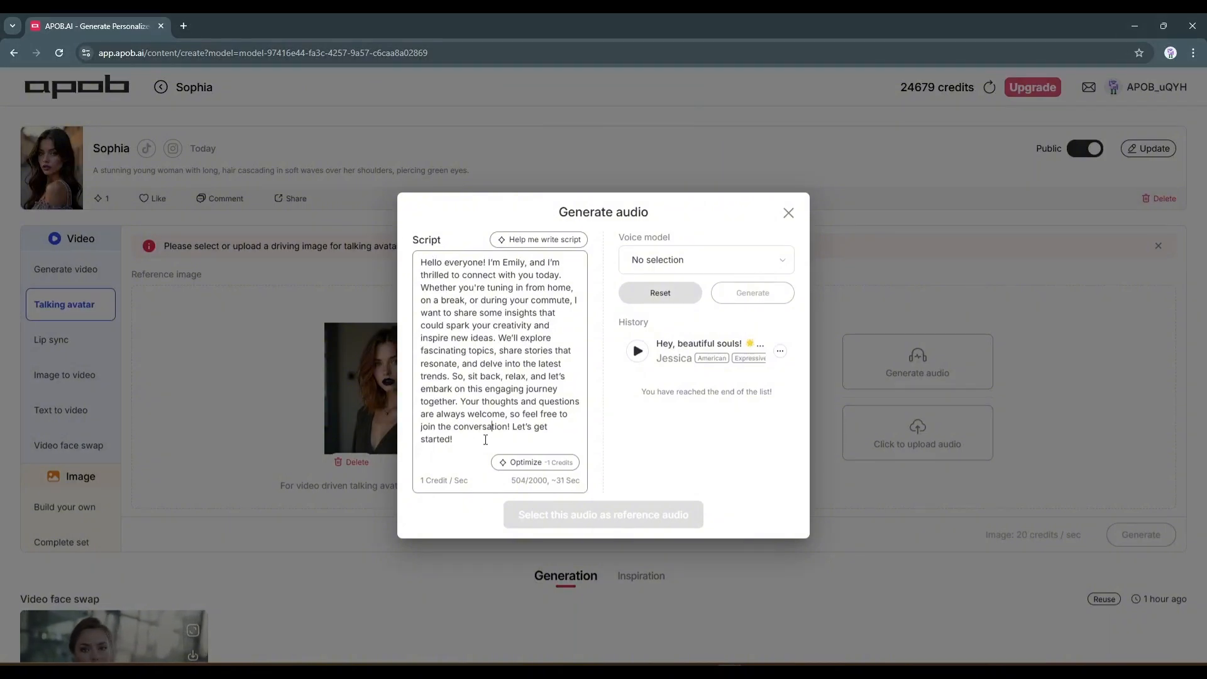
Choose Jessica as the voice model and generate the audio from the script
{"action": "left_click", "coordinate": [720, 258]}
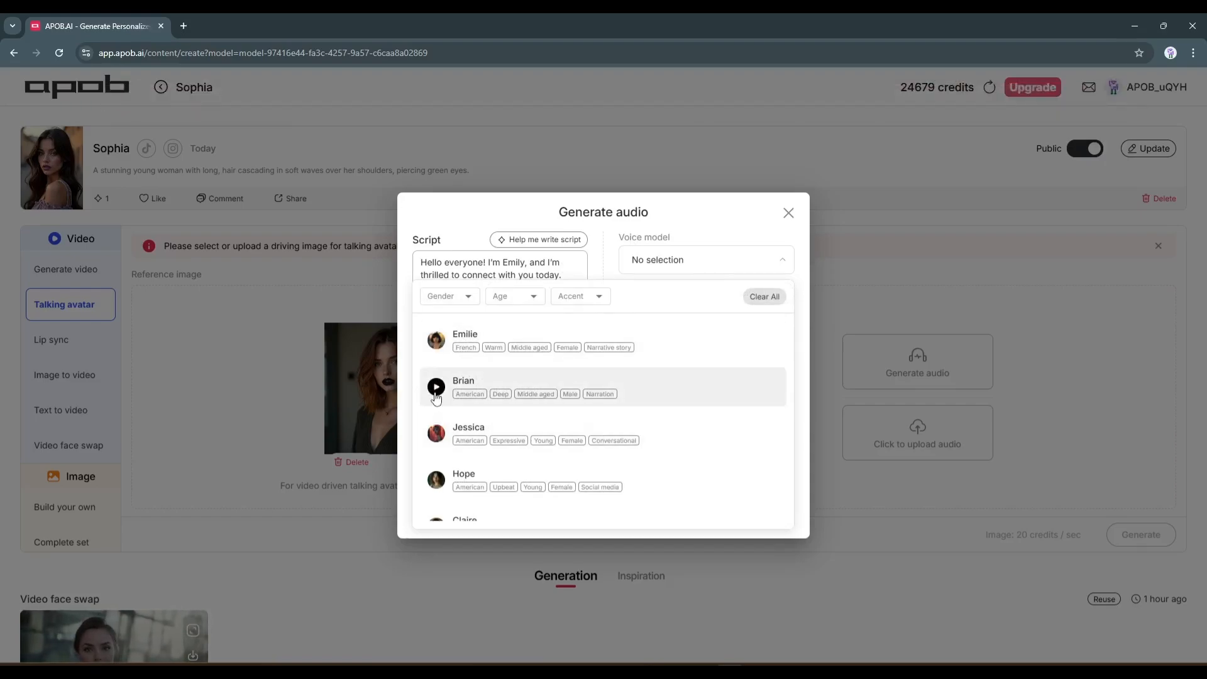
{"action": "left_click", "coordinate": [696, 439]}
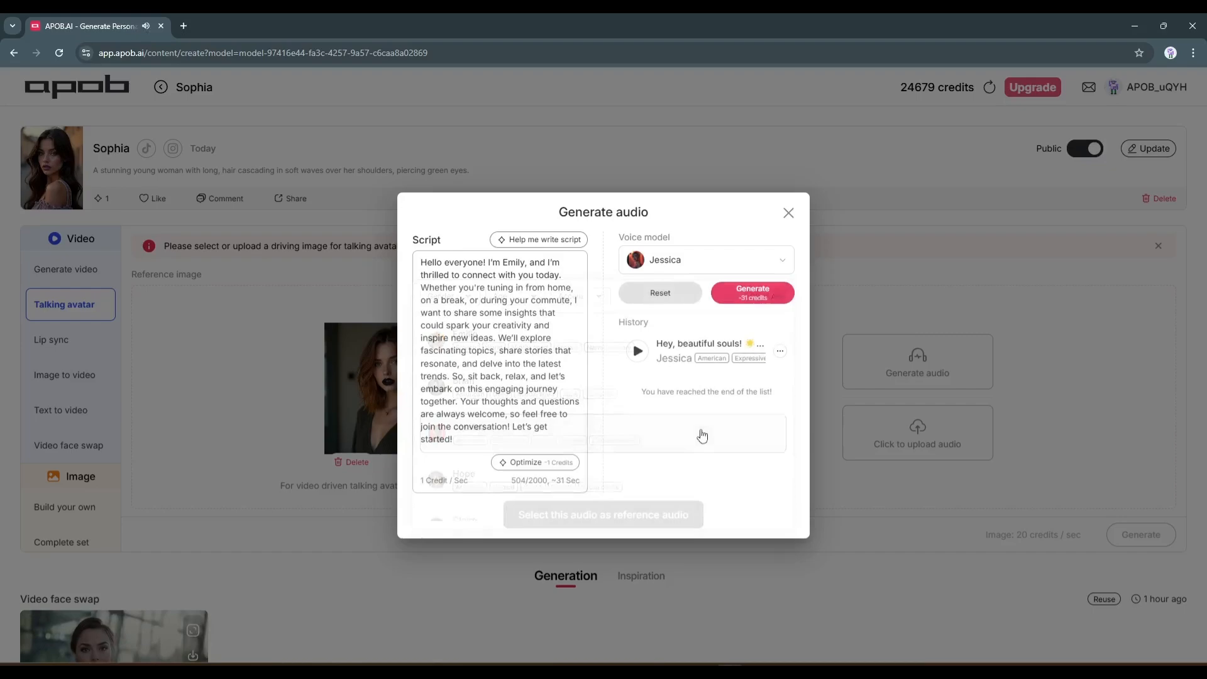
{"action": "left_click", "coordinate": [772, 296]}
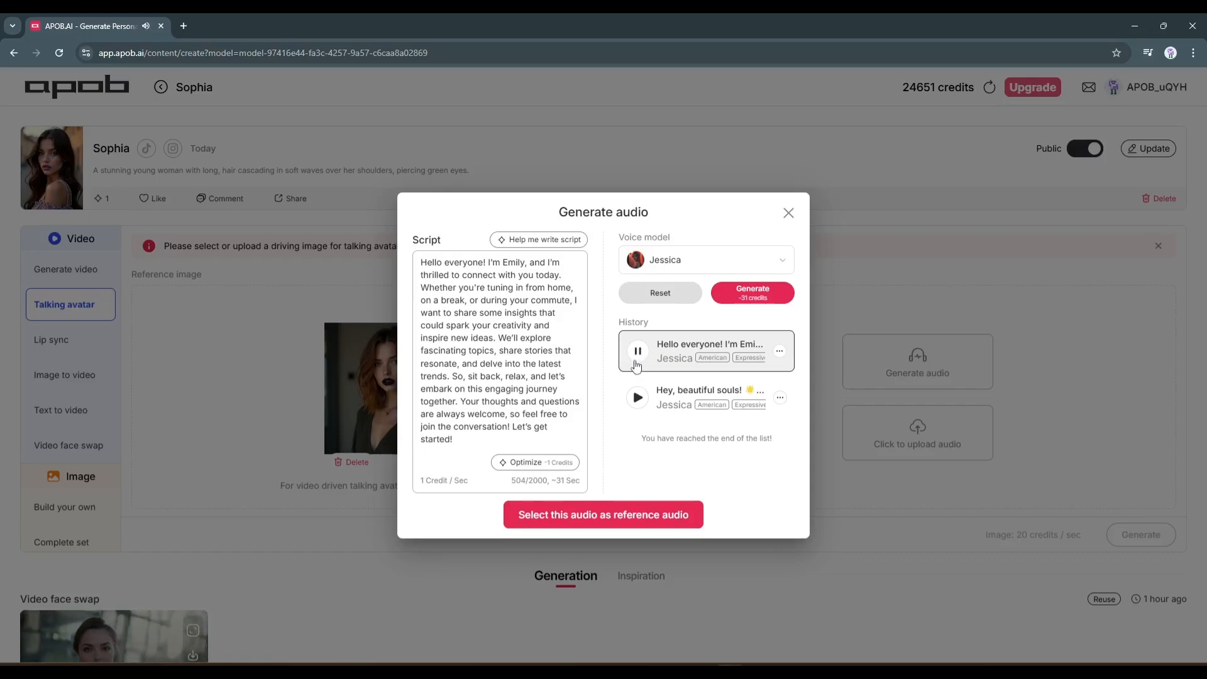
Generate the talking avatar video with the newly generated Jessica audio as reference audio, and play the finished video
{"action": "left_click", "coordinate": [579, 515]}
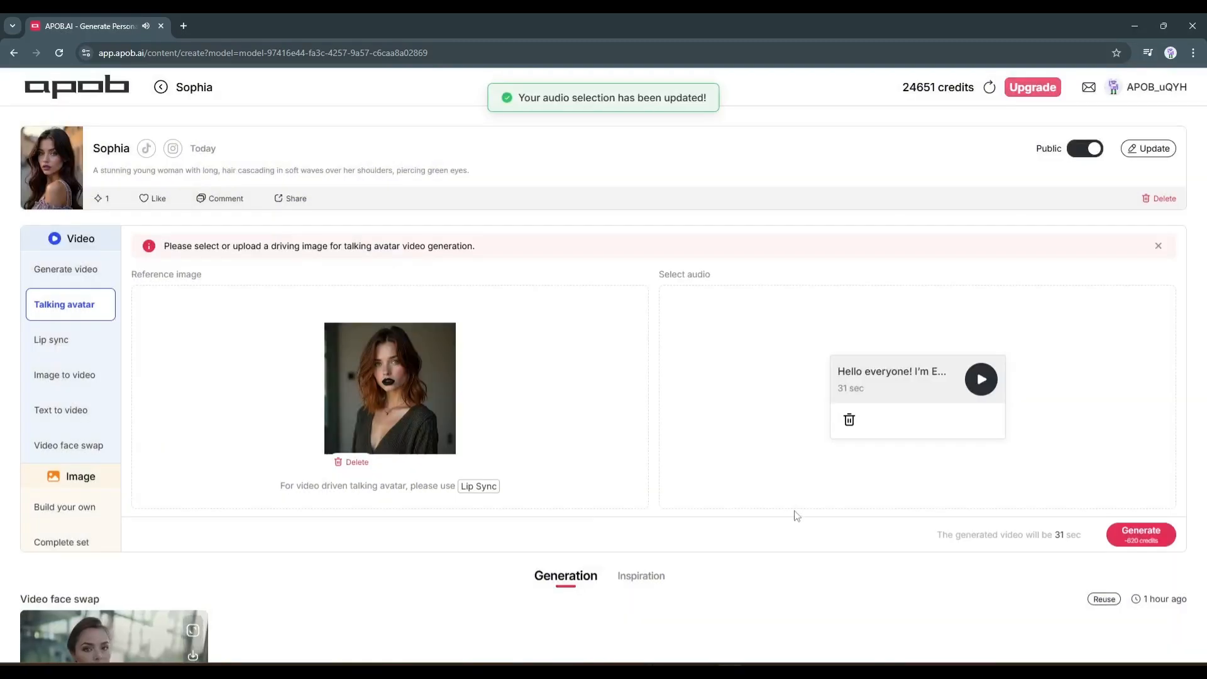
{"action": "left_click", "coordinate": [1139, 534]}
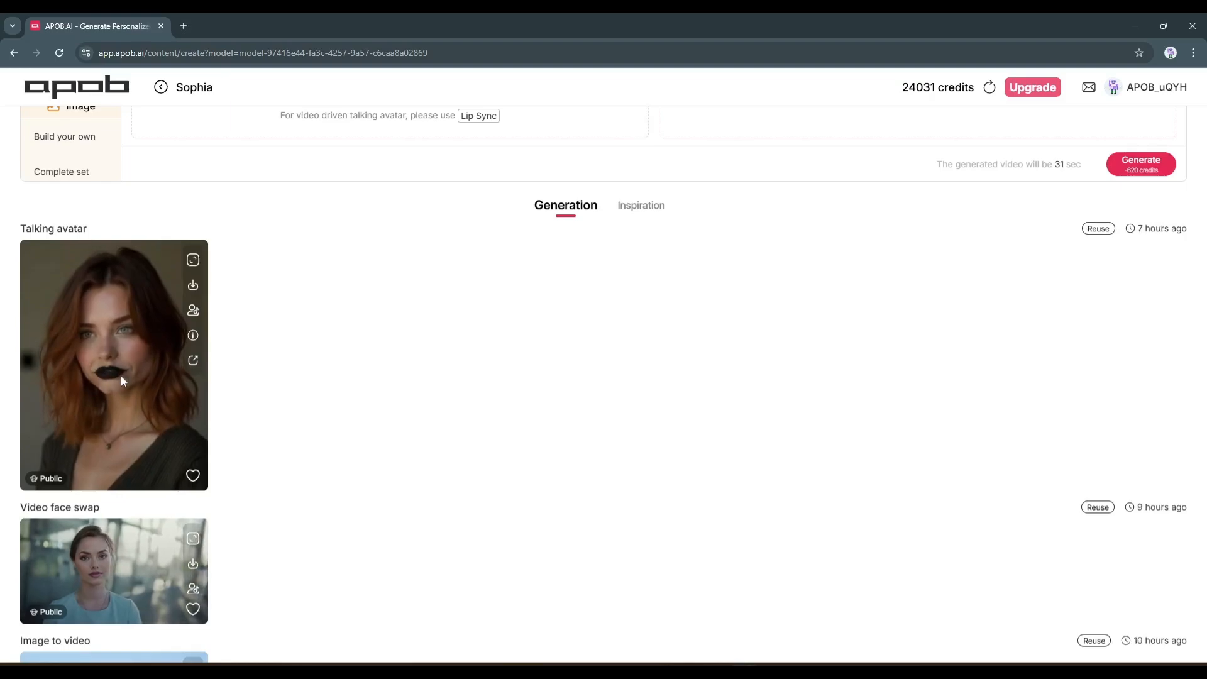
{"action": "left_click", "coordinate": [120, 376]}
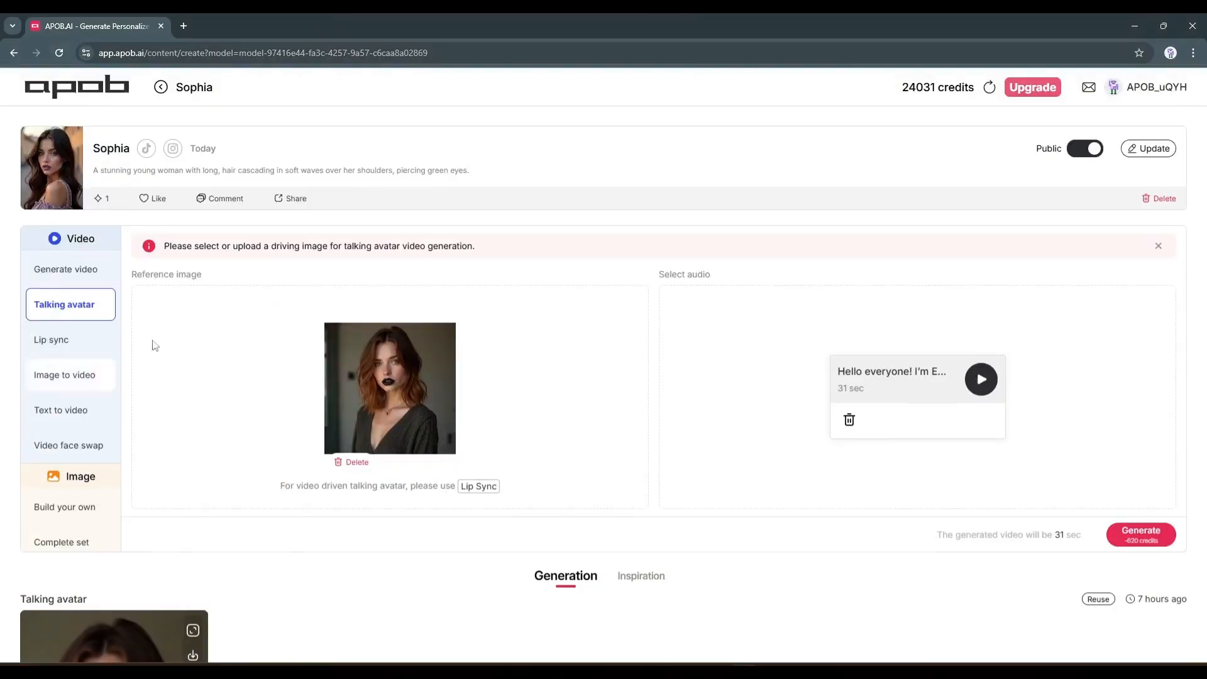
Switch to the Lip sync mode and look over the Inspiration videos offered as reference content
{"action": "left_click", "coordinate": [94, 342]}
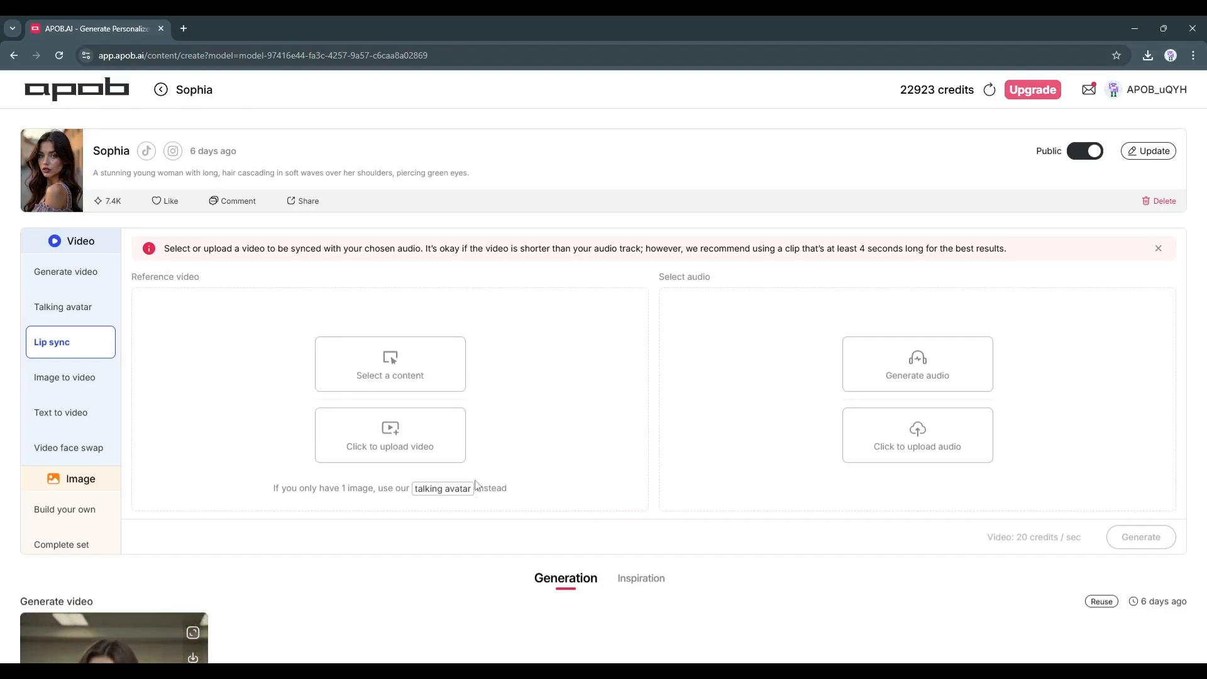
{"action": "left_click", "coordinate": [409, 373]}
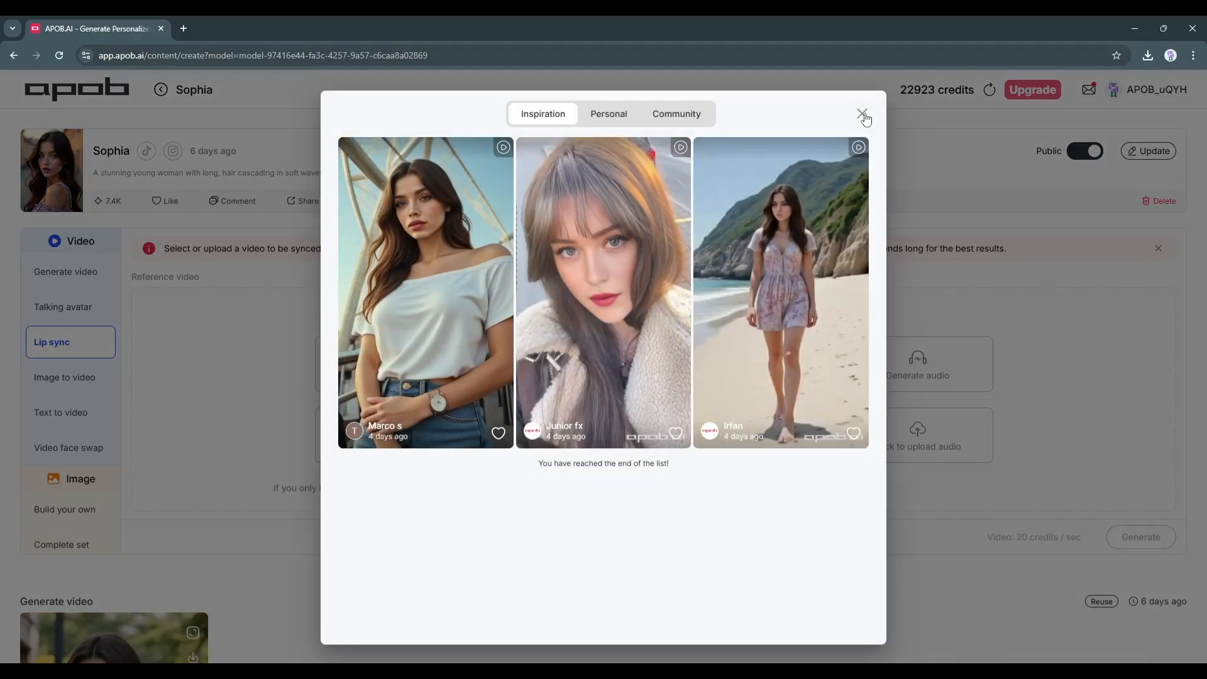
{"action": "left_click", "coordinate": [862, 113]}
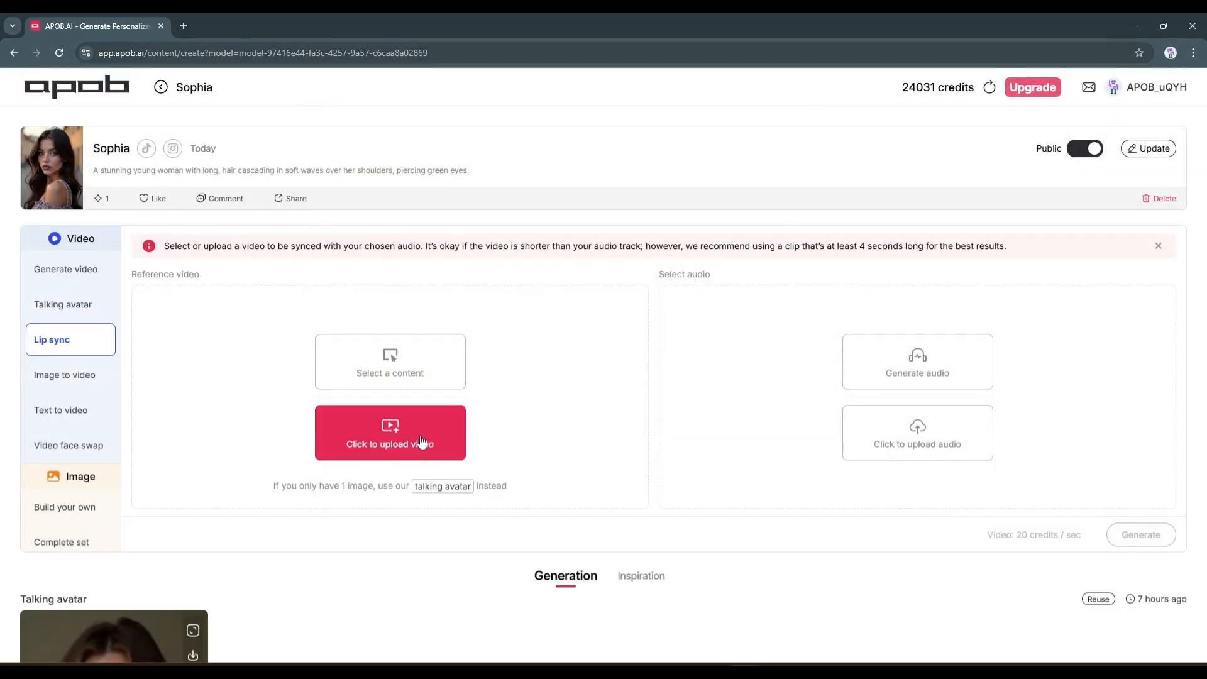
Upload the video of the curly-haired man with headphones at a microphone as the lip sync reference video
{"action": "left_click", "coordinate": [422, 445]}
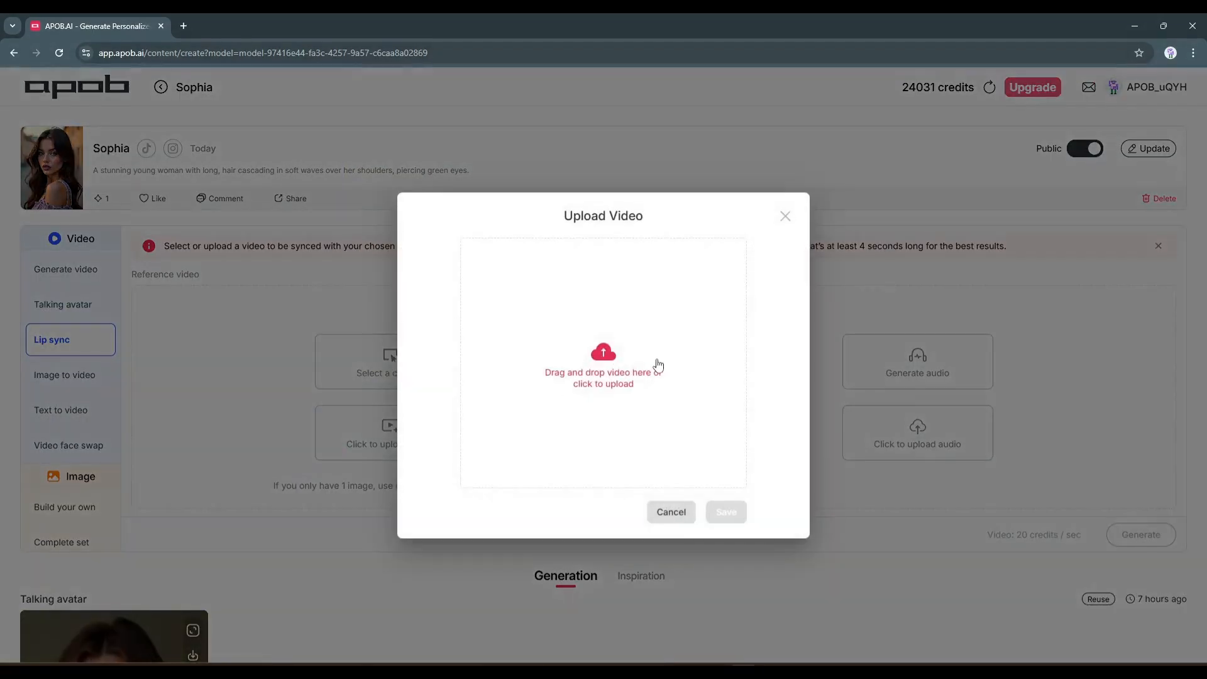
{"action": "left_click", "coordinate": [657, 365]}
{"action": "double_click", "coordinate": [353, 270]}
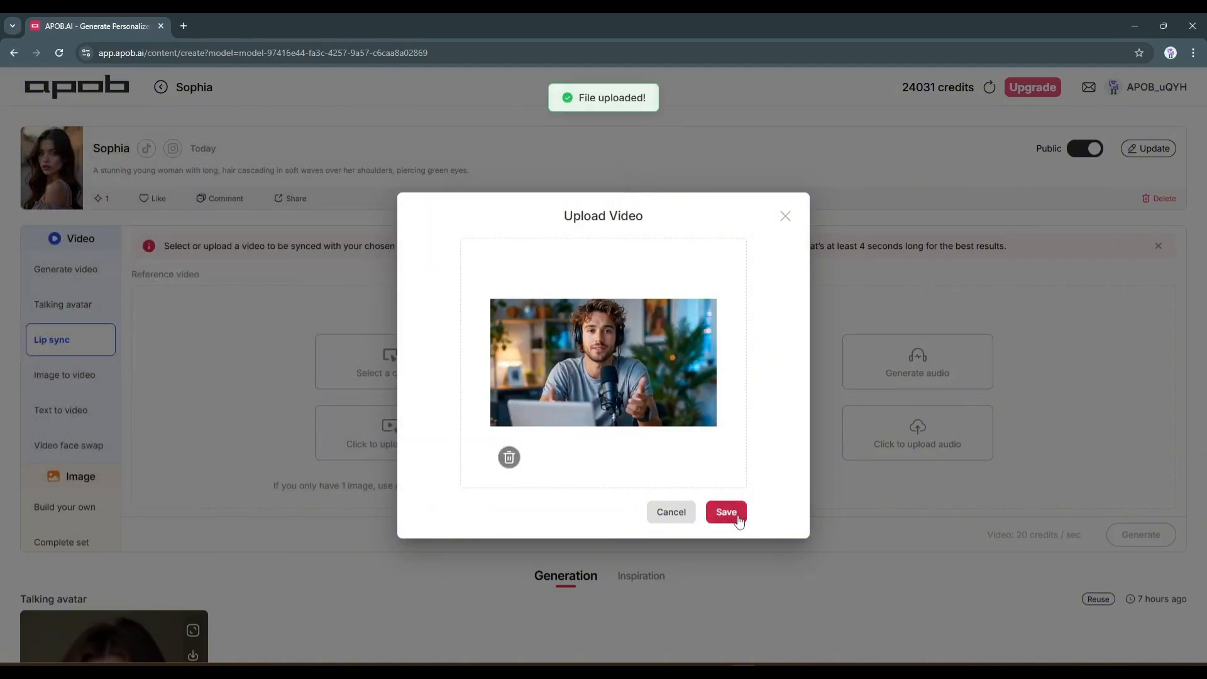
{"action": "left_click", "coordinate": [726, 512]}
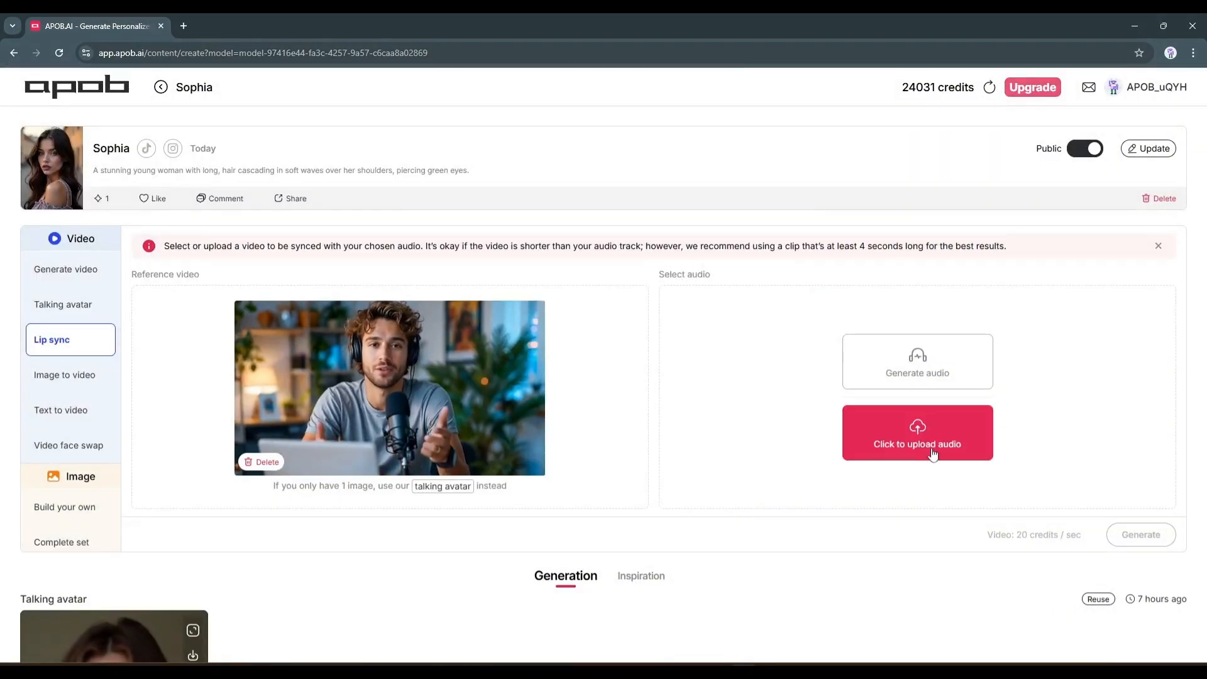
Select the generated "Welcome, everyone!" audio for the lip sync, generate the video, and play it
{"action": "left_click", "coordinate": [938, 368]}
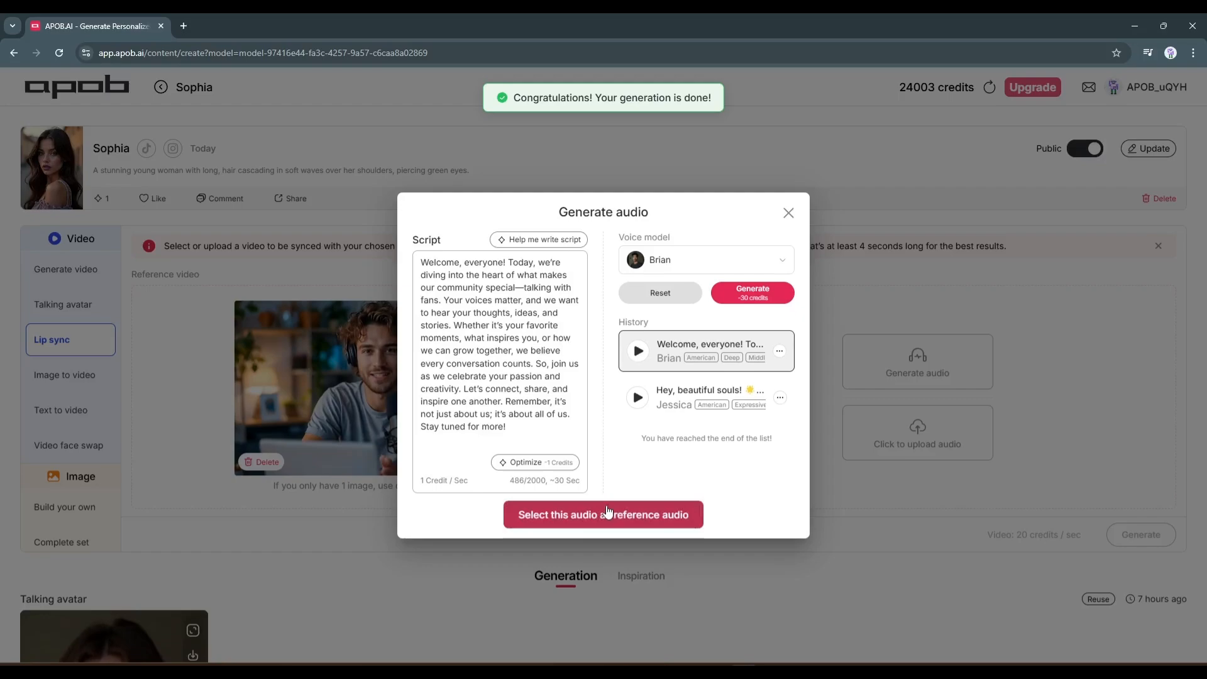
{"action": "left_click", "coordinate": [606, 512]}
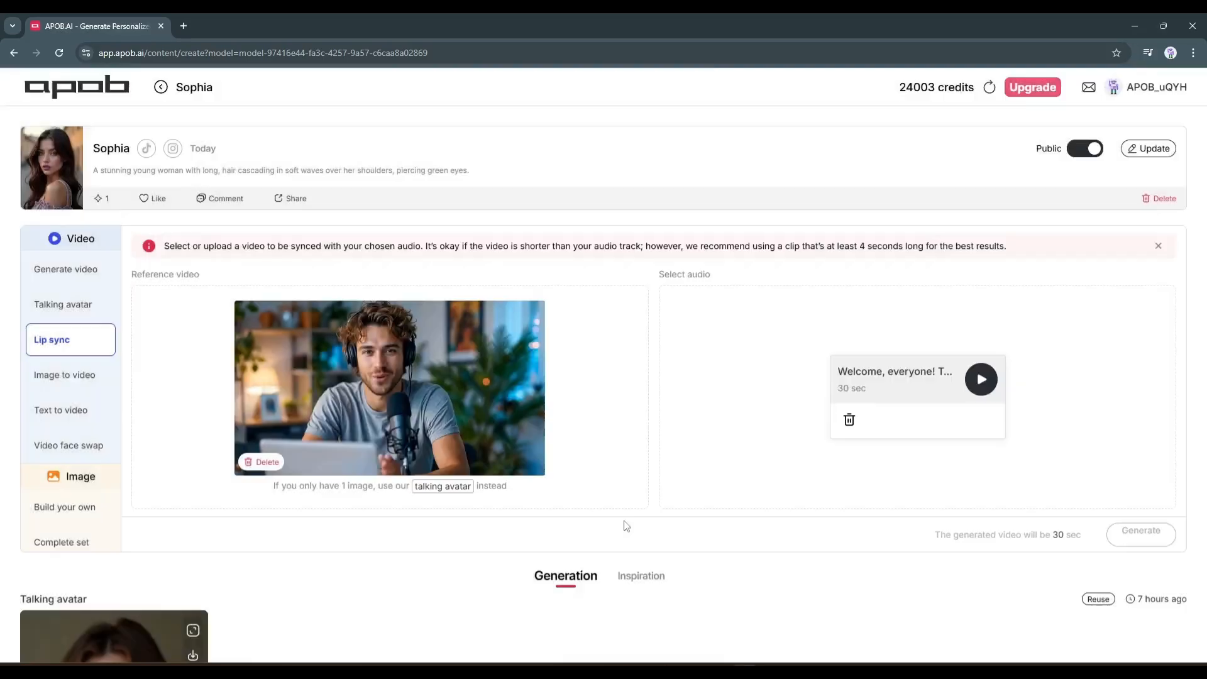
{"action": "left_click", "coordinate": [1141, 534]}
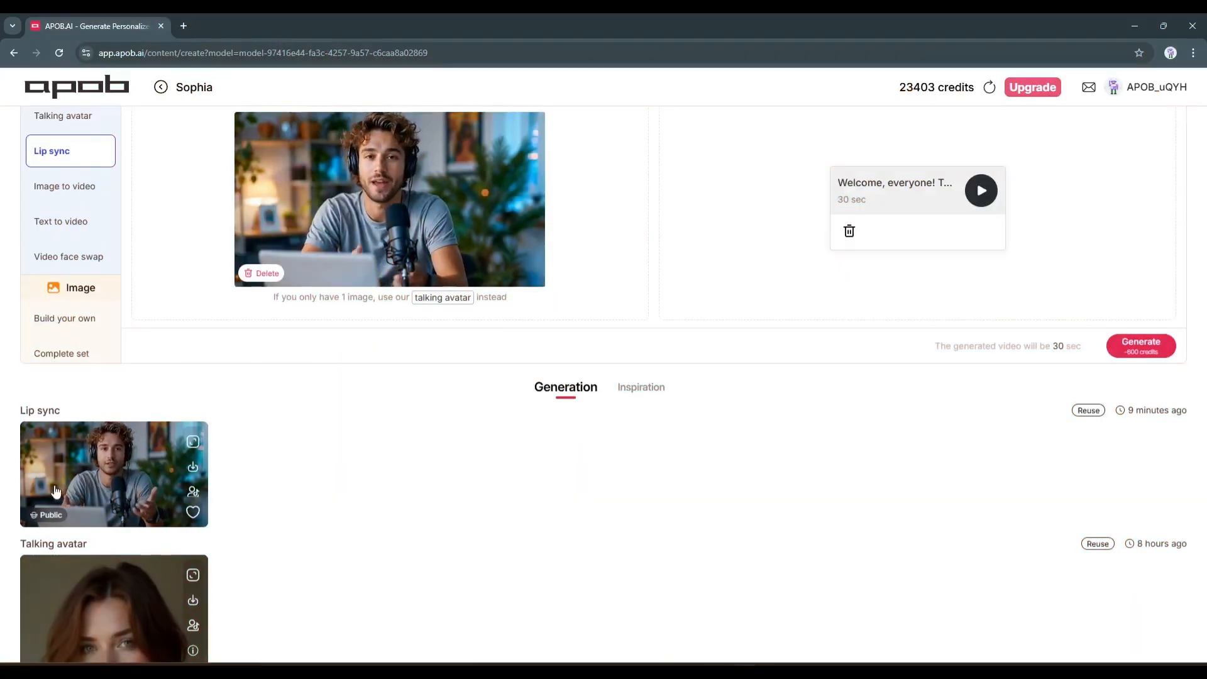
{"action": "left_click", "coordinate": [98, 490]}
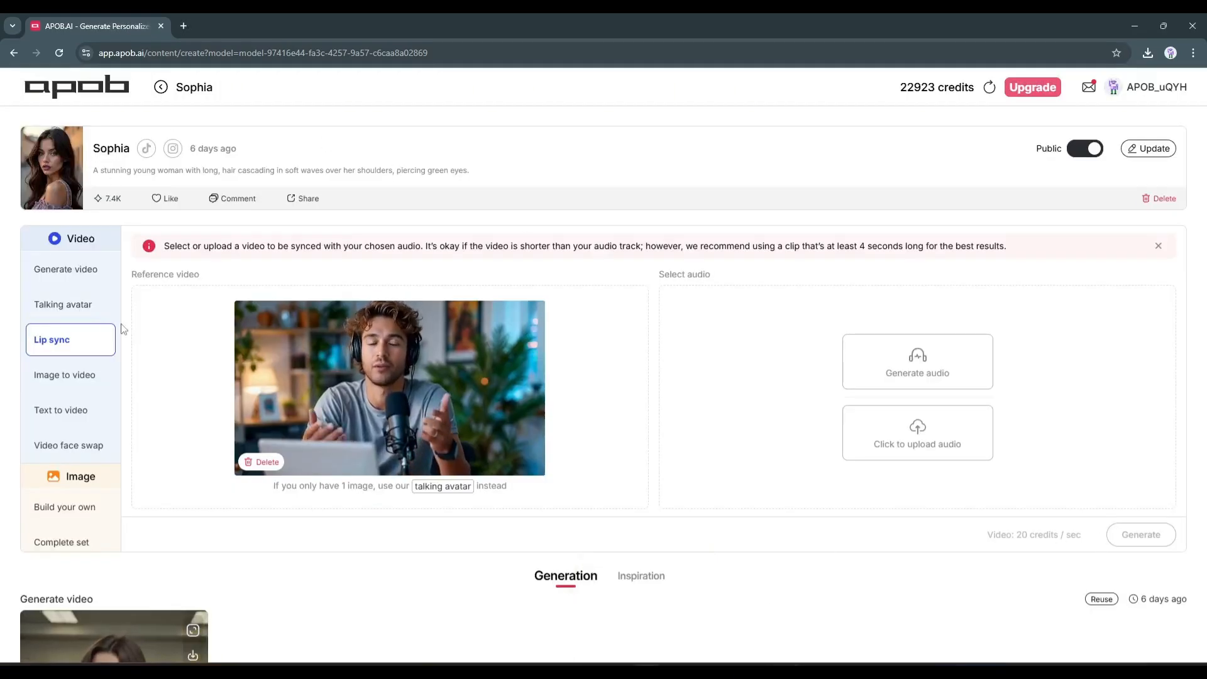
Switch to the Text to video mode and add the modifiers Realistic, Church, Middle and Hiking
{"action": "left_click", "coordinate": [65, 410]}
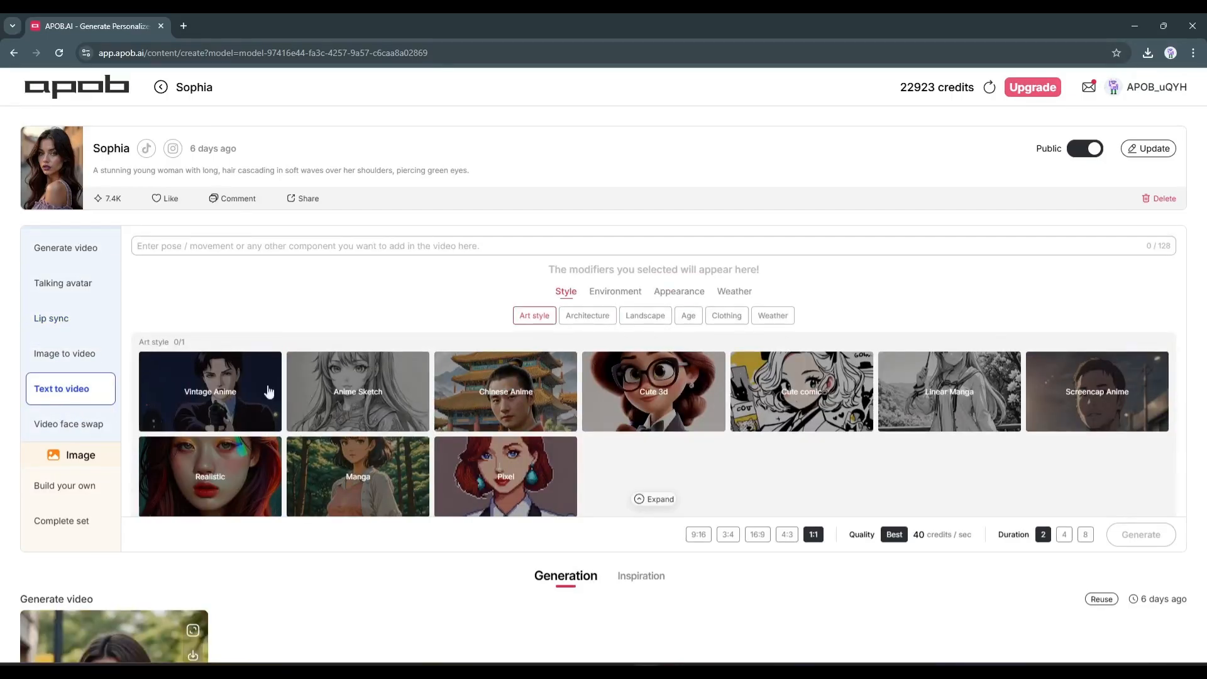
{"action": "left_click", "coordinate": [203, 462]}
{"action": "left_click", "coordinate": [406, 449]}
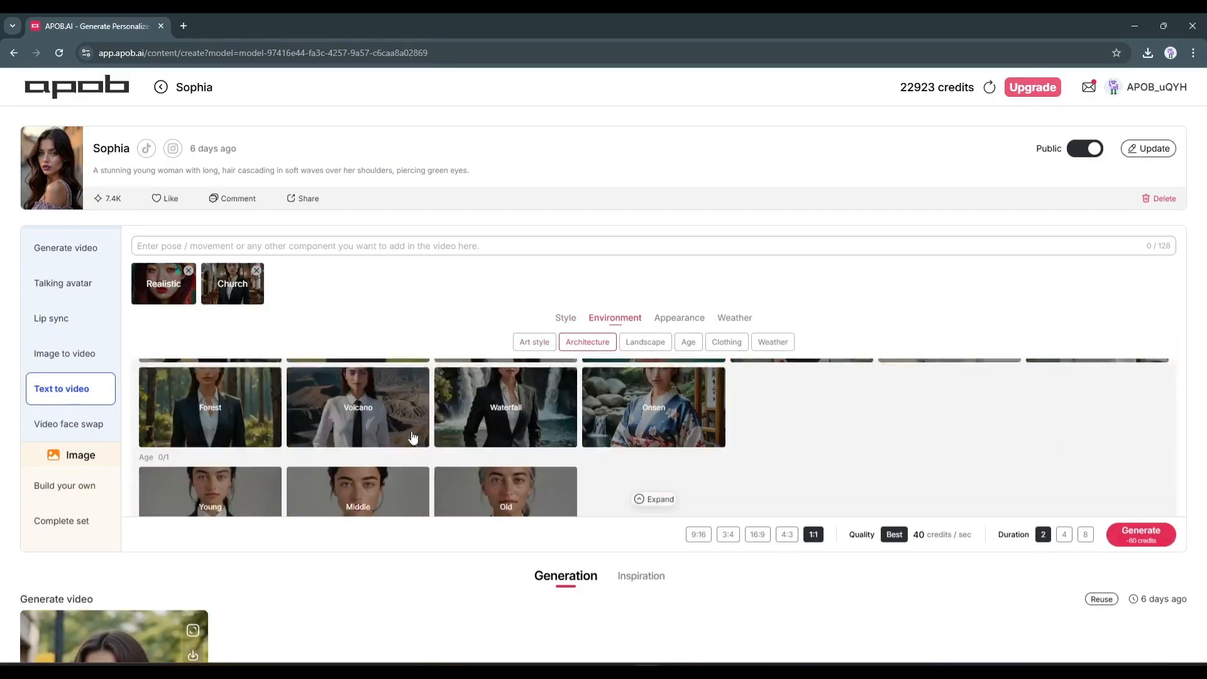
{"action": "left_click", "coordinate": [410, 461]}
{"action": "left_click", "coordinate": [356, 445]}
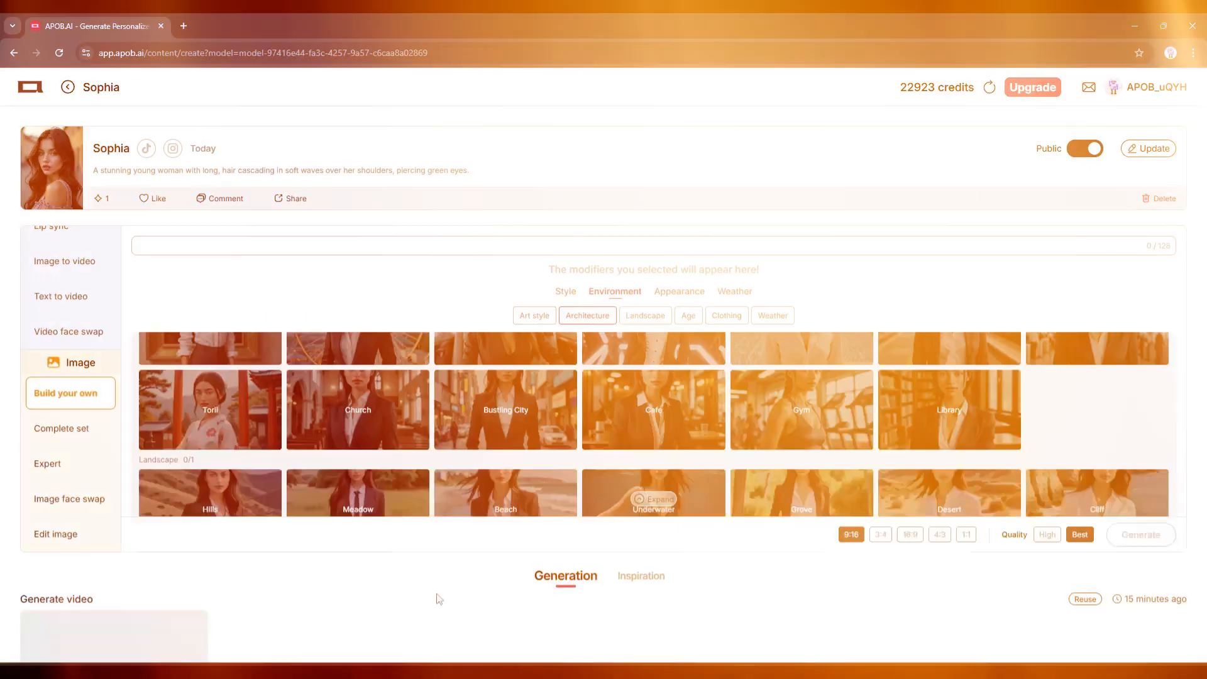
Look through the model's past generations, from the newest video down to the Expert beach images
{"action": "scroll", "coordinate": [434, 591], "scroll_direction": "down", "scroll_amount": 5}
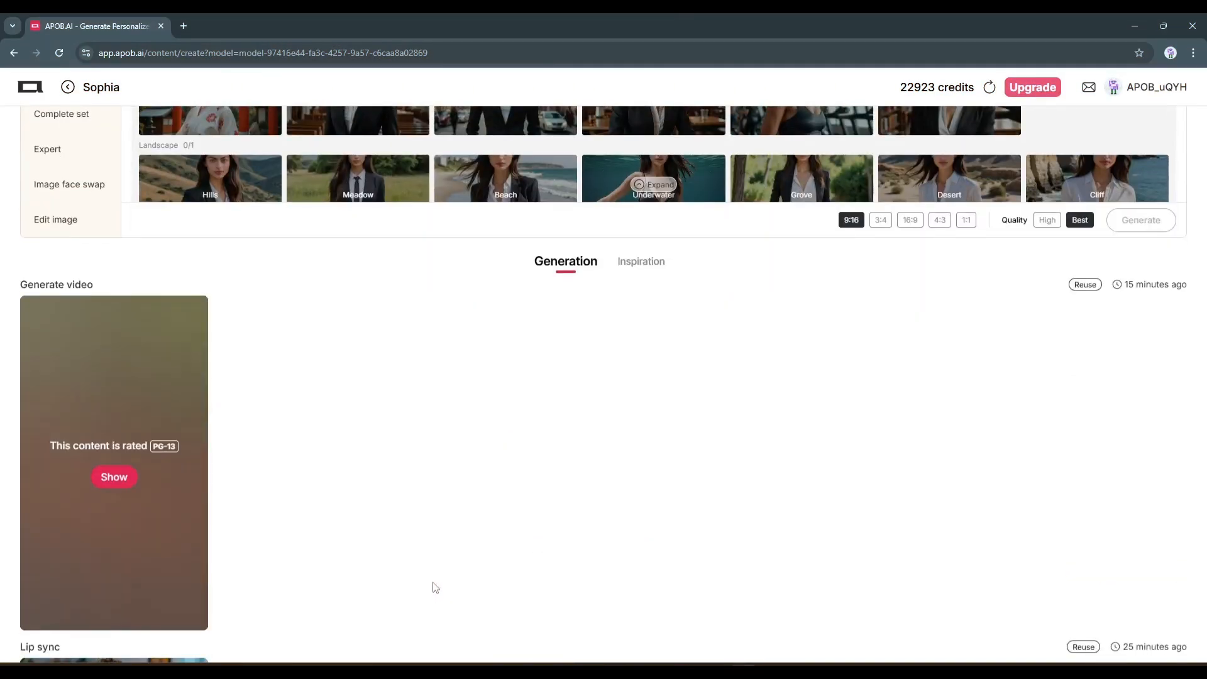
{"action": "scroll", "coordinate": [431, 576], "scroll_direction": "down", "scroll_amount": 5}
{"action": "scroll", "coordinate": [431, 576], "scroll_direction": "down", "scroll_amount": 2}
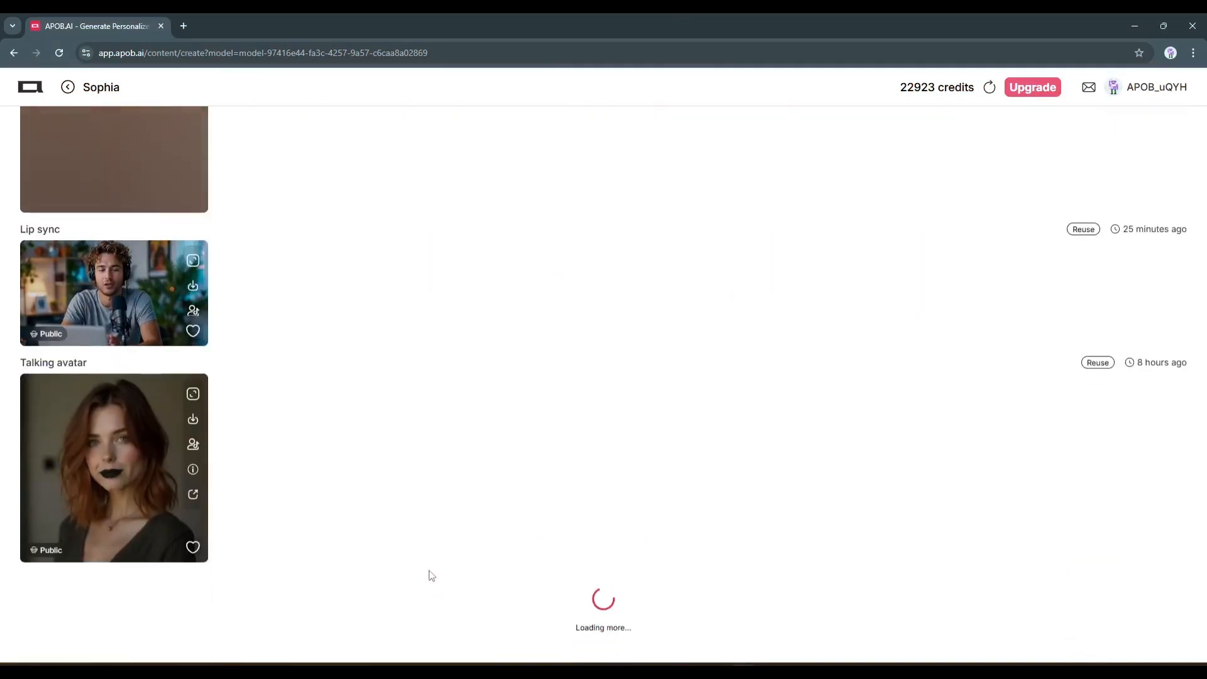
{"action": "scroll", "coordinate": [431, 576], "scroll_direction": "down", "scroll_amount": 6}
{"action": "scroll", "coordinate": [431, 576], "scroll_direction": "down", "scroll_amount": 8}
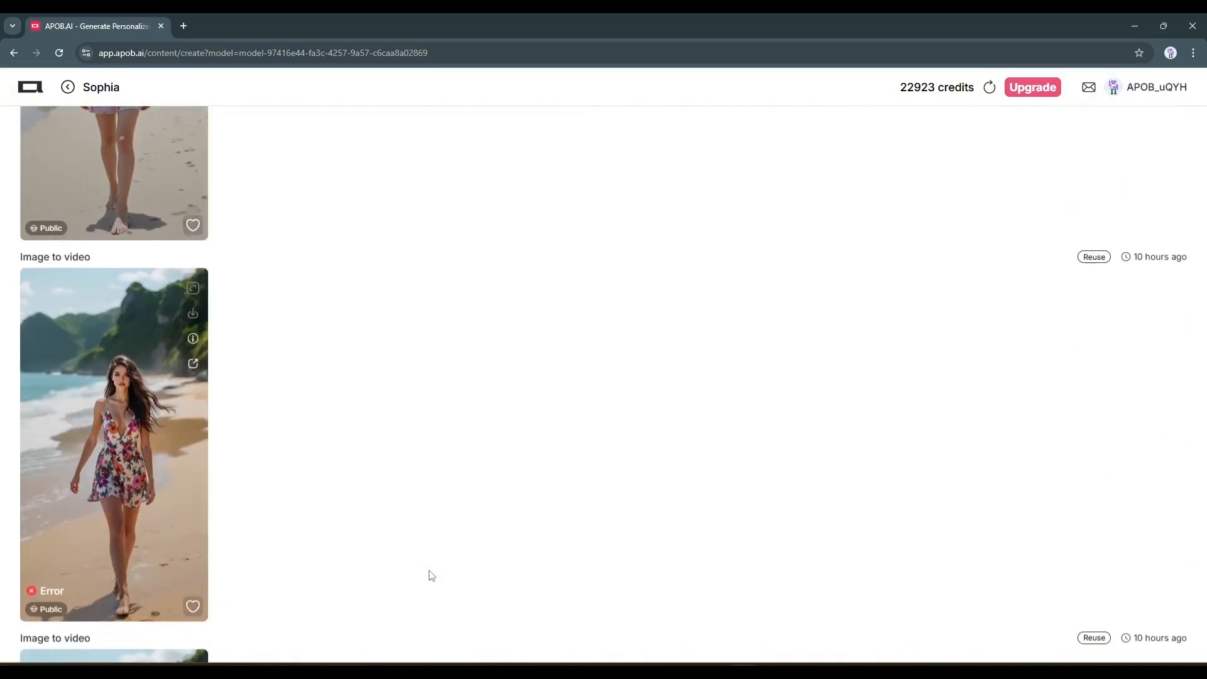
{"action": "scroll", "coordinate": [428, 576], "scroll_direction": "down", "scroll_amount": 8}
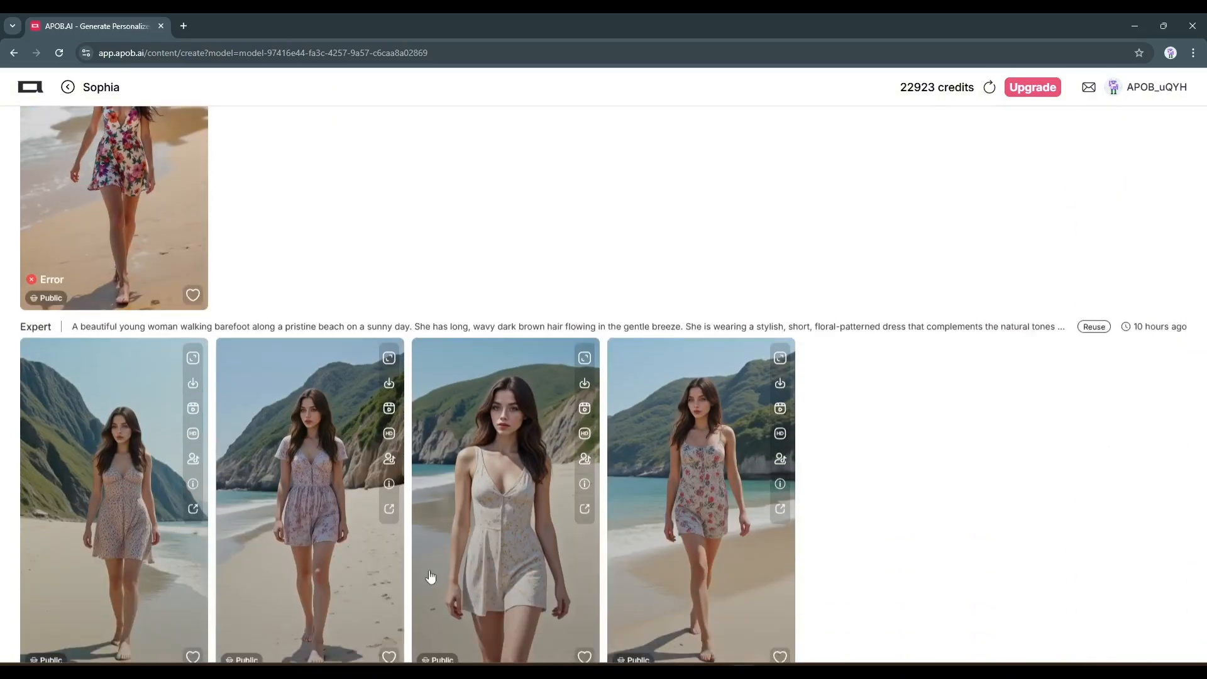
Return to the home page and view the subscription plans with yearly payment
{"action": "key", "text": "alt+Left"}
{"action": "scroll", "coordinate": [719, 410], "scroll_direction": "up", "scroll_amount": 5}
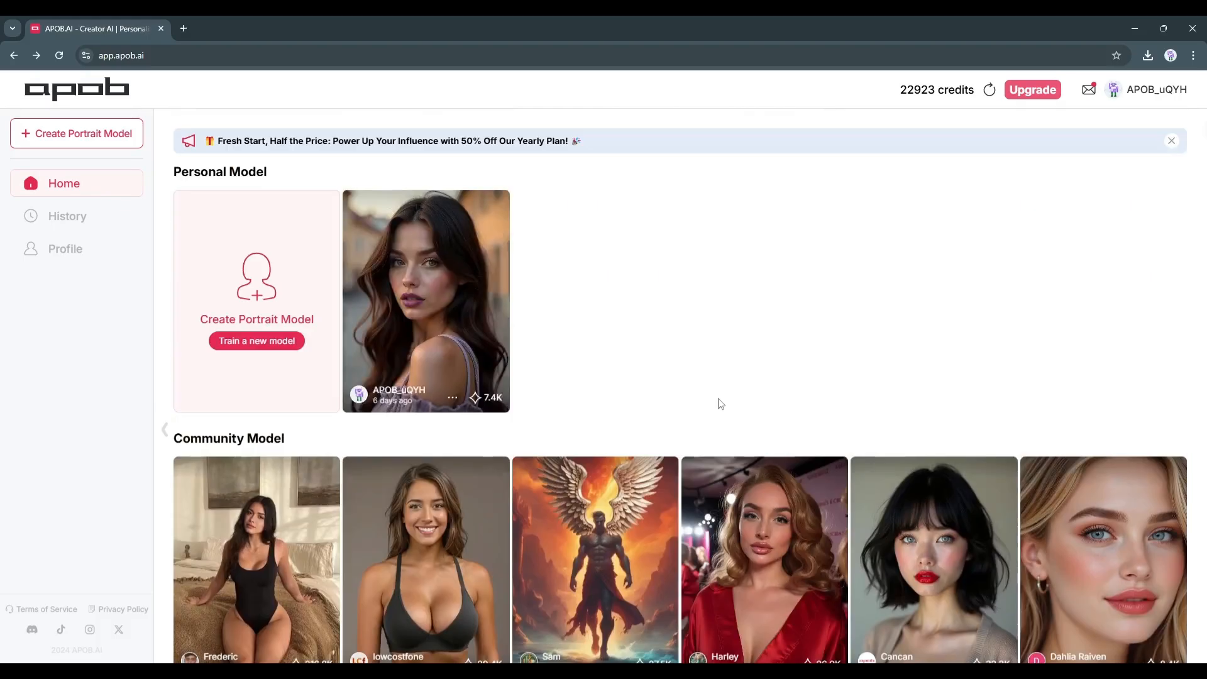
{"action": "left_click", "coordinate": [1033, 90]}
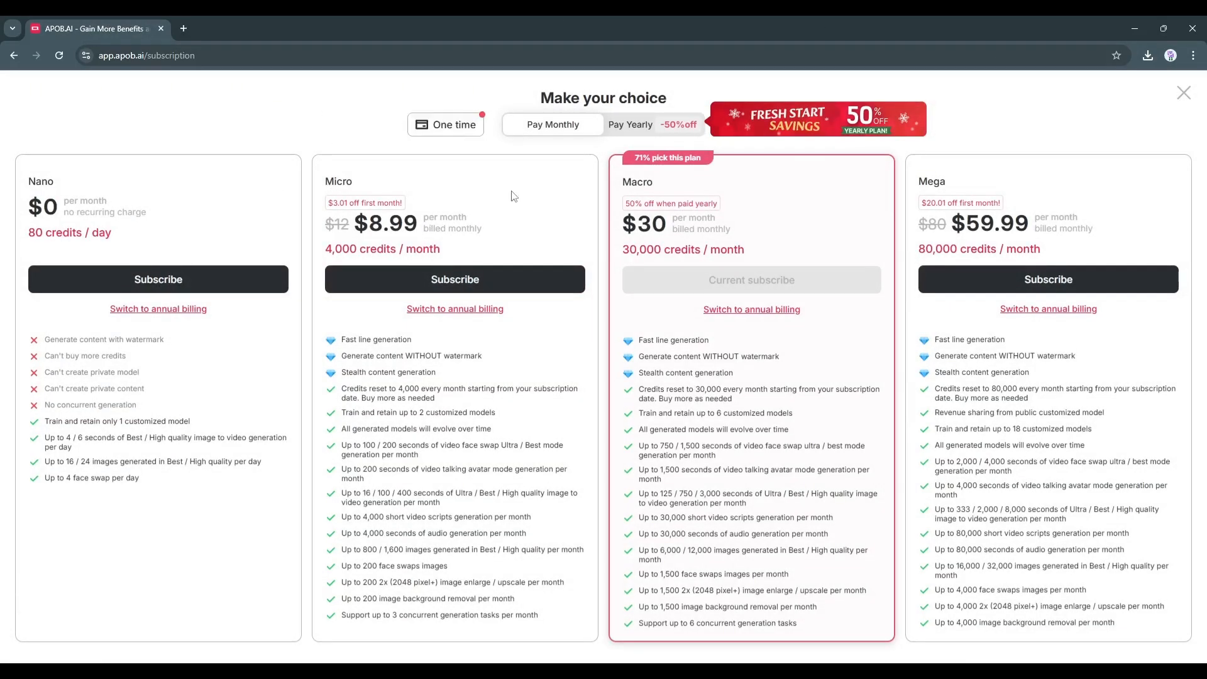
{"action": "left_click", "coordinate": [635, 123]}
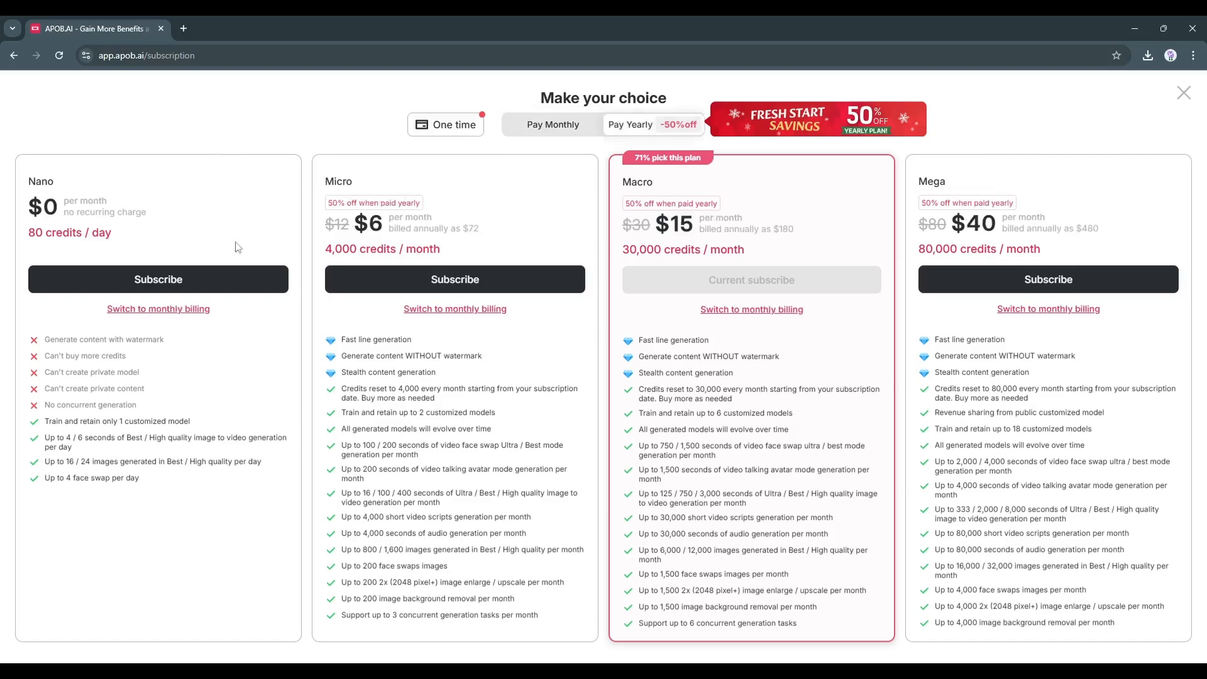